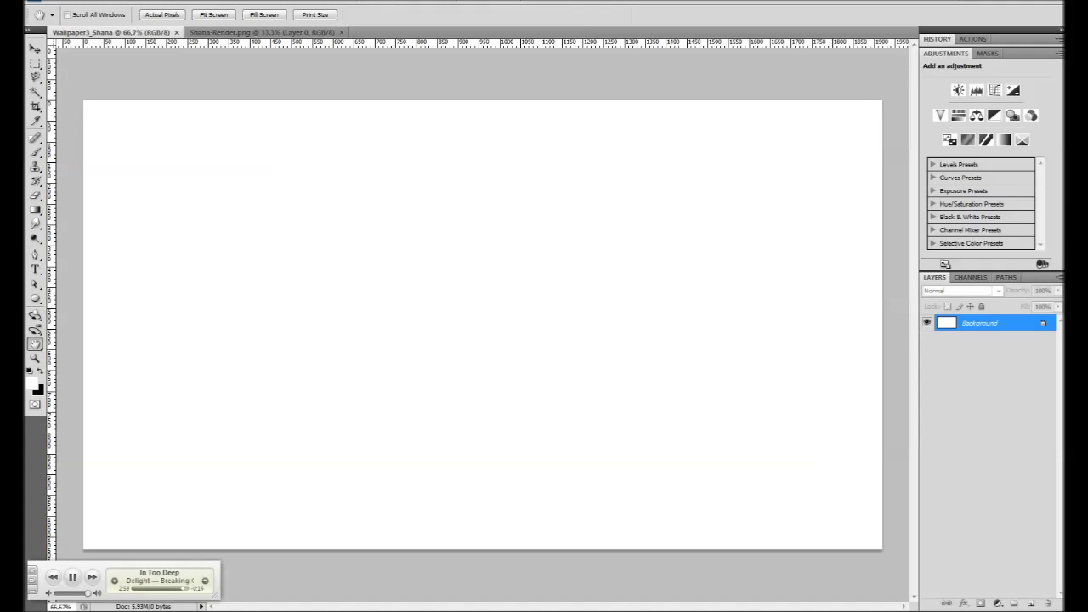
Add a horizontal guide and fill the area above it with a dark grey radial gradient
{"action": "scroll", "coordinate": [474, 323], "scroll_direction": "up", "scroll_amount": 2}
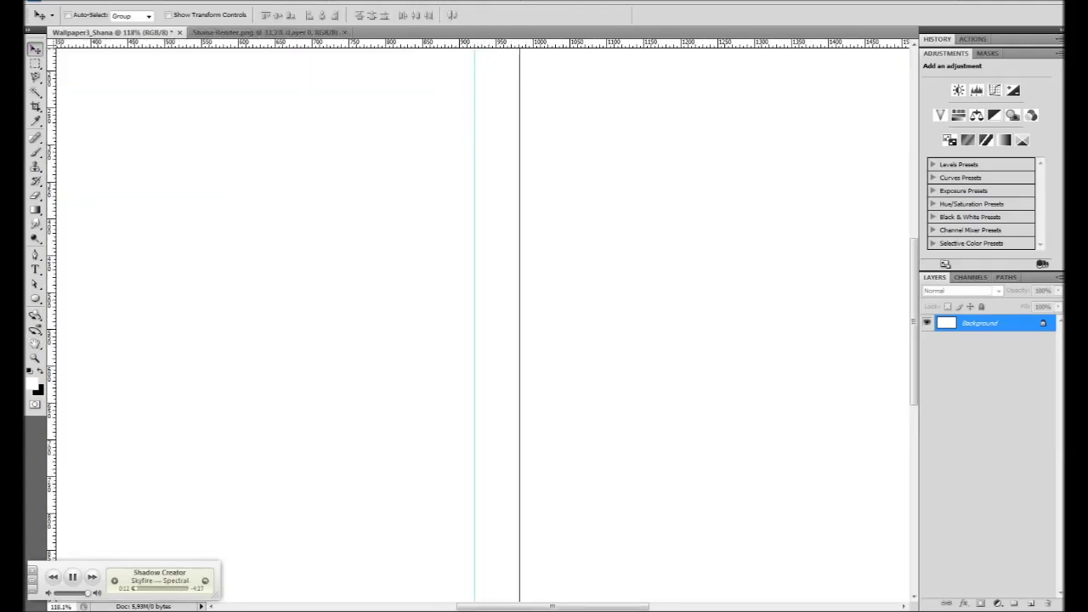
{"action": "scroll", "coordinate": [474, 323], "scroll_direction": "down", "scroll_amount": 3}
{"action": "scroll", "coordinate": [482, 325], "scroll_direction": "up", "scroll_amount": 1}
{"action": "left_click_drag", "start_coordinate": [482, 43], "coordinate": [482, 388]}
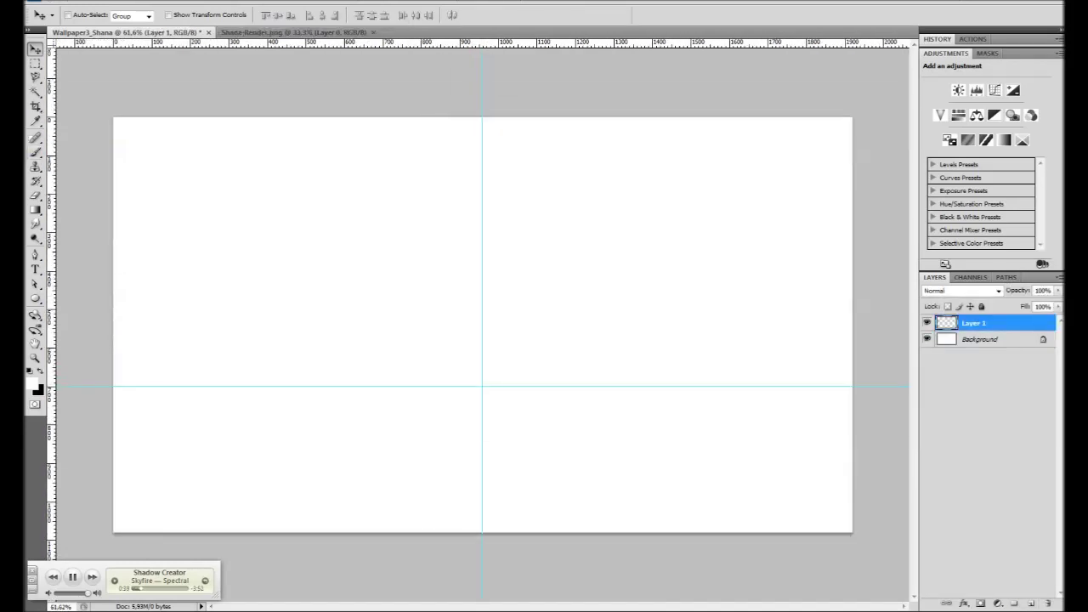
{"action": "key", "text": "g"}
{"action": "scroll", "coordinate": [482, 325], "scroll_direction": "down", "scroll_amount": 2}
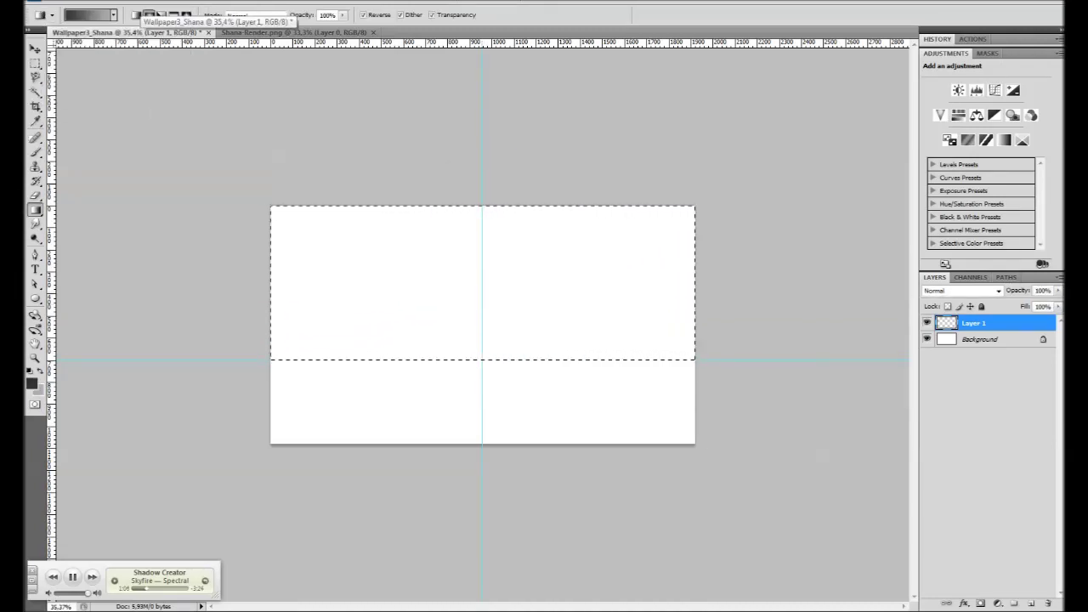
{"action": "left_click_drag", "start_coordinate": [482, 281], "coordinate": [663, 282]}
{"action": "scroll", "coordinate": [483, 325], "scroll_direction": "up", "scroll_amount": 2}
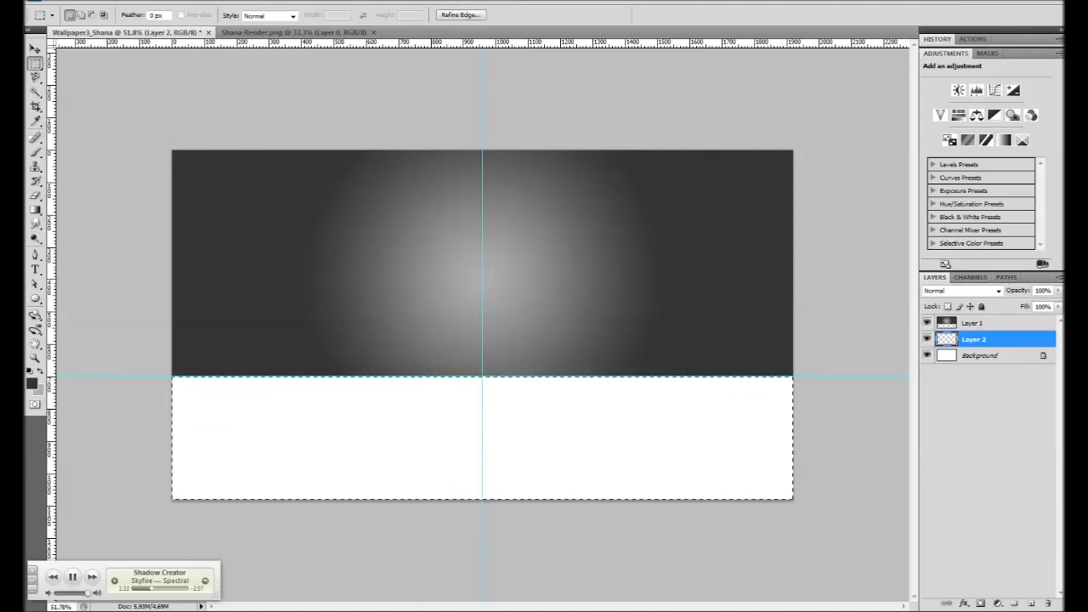
{"action": "scroll", "coordinate": [484, 327], "scroll_direction": "down", "scroll_amount": 2}
{"action": "scroll", "coordinate": [485, 327], "scroll_direction": "up", "scroll_amount": 1}
Duplicate the gradient layer and squash the copy into the lower half of the canvas
{"action": "key", "text": "ctrl+j"}
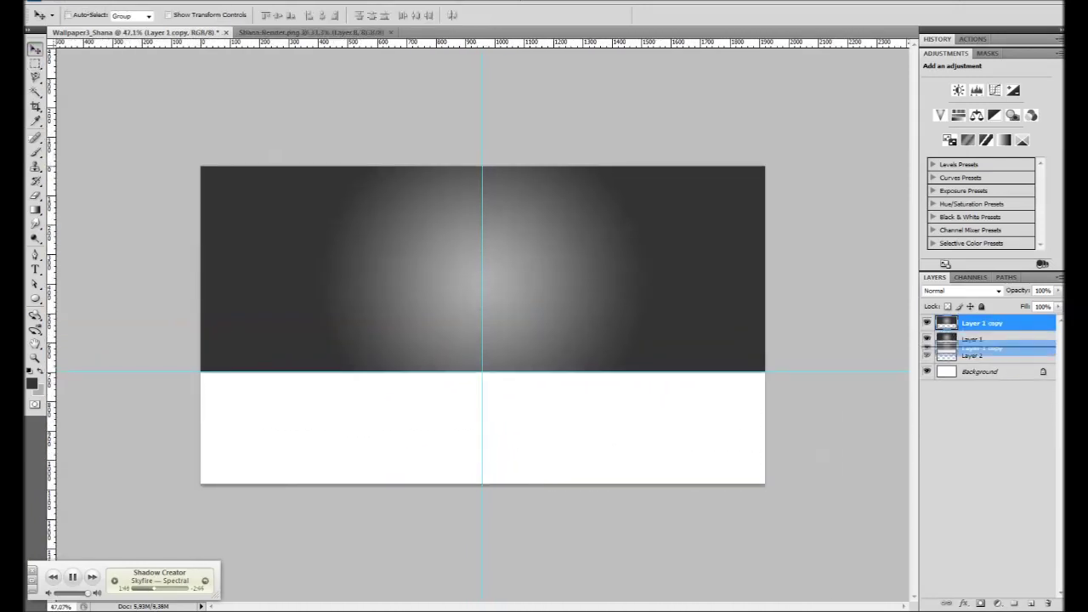
{"action": "key", "text": "ctrl+t"}
{"action": "left_click_drag", "start_coordinate": [482, 267], "coordinate": [482, 372]}
{"action": "left_click", "coordinate": [580, 14]}
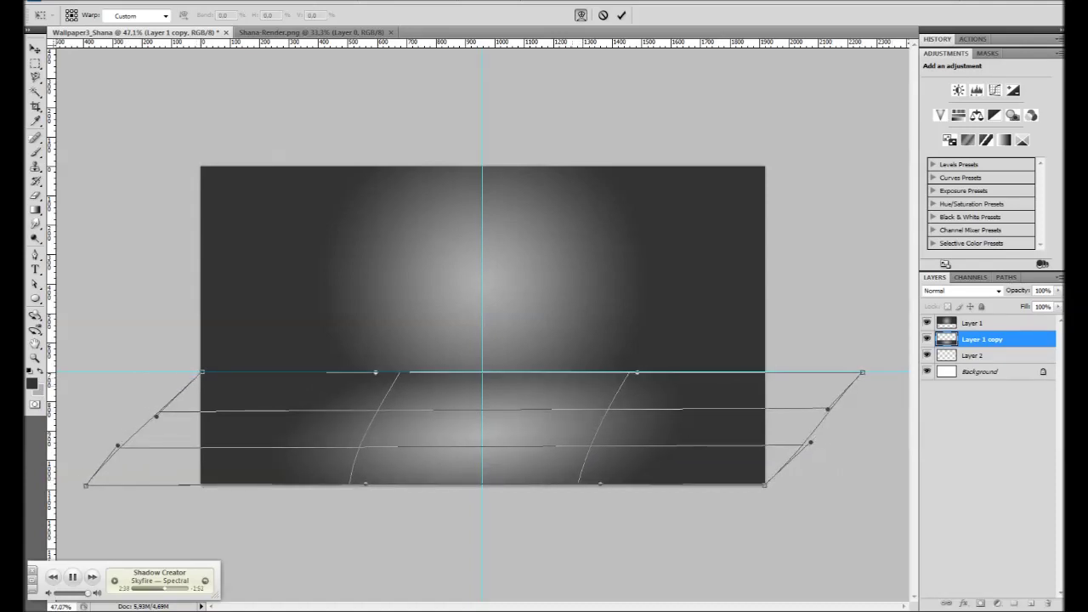
Commit the warped perspective floor and add a new layer for a texture
{"action": "key", "text": "Return"}
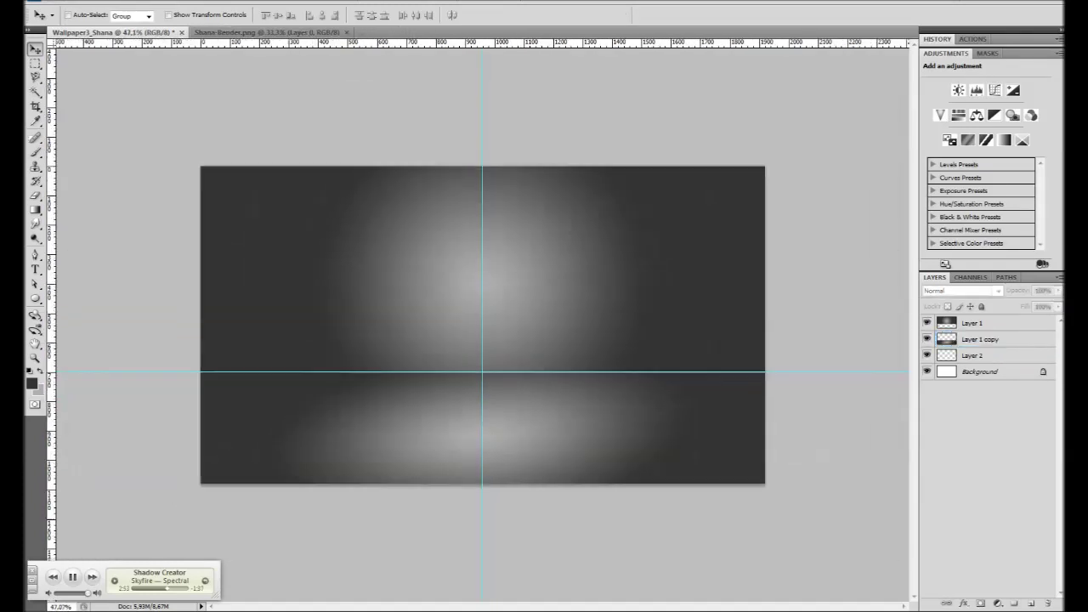
{"action": "key", "text": "ctrl+shift+alt+n"}
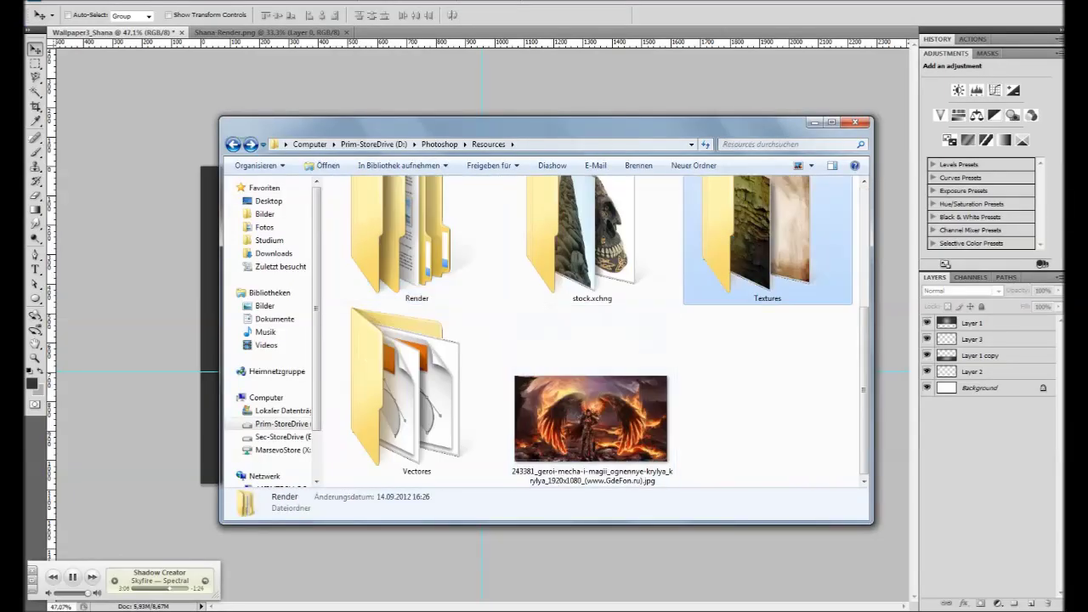
Open the cracked paint texture and drag it into the wallpaper document
{"action": "scroll", "coordinate": [595, 332], "scroll_direction": "down", "scroll_amount": 5}
{"action": "scroll", "coordinate": [596, 332], "scroll_direction": "down", "scroll_amount": 5}
{"action": "double_click", "coordinate": [590, 389]}
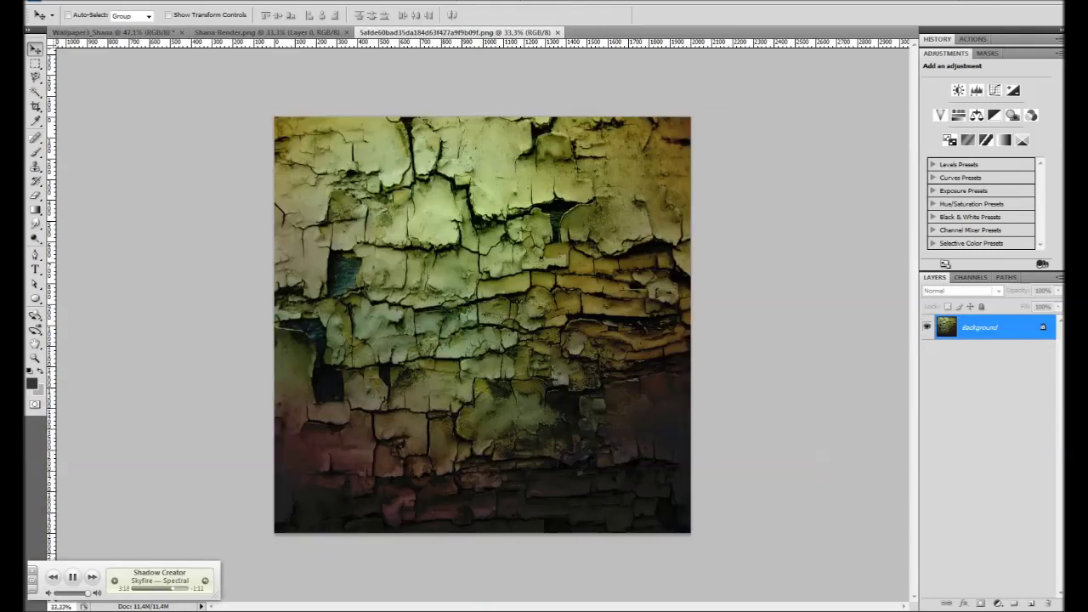
{"action": "left_click", "coordinate": [110, 31]}
{"action": "left_click", "coordinate": [340, 32]}
{"action": "left_click_drag", "start_coordinate": [483, 323], "coordinate": [483, 408]}
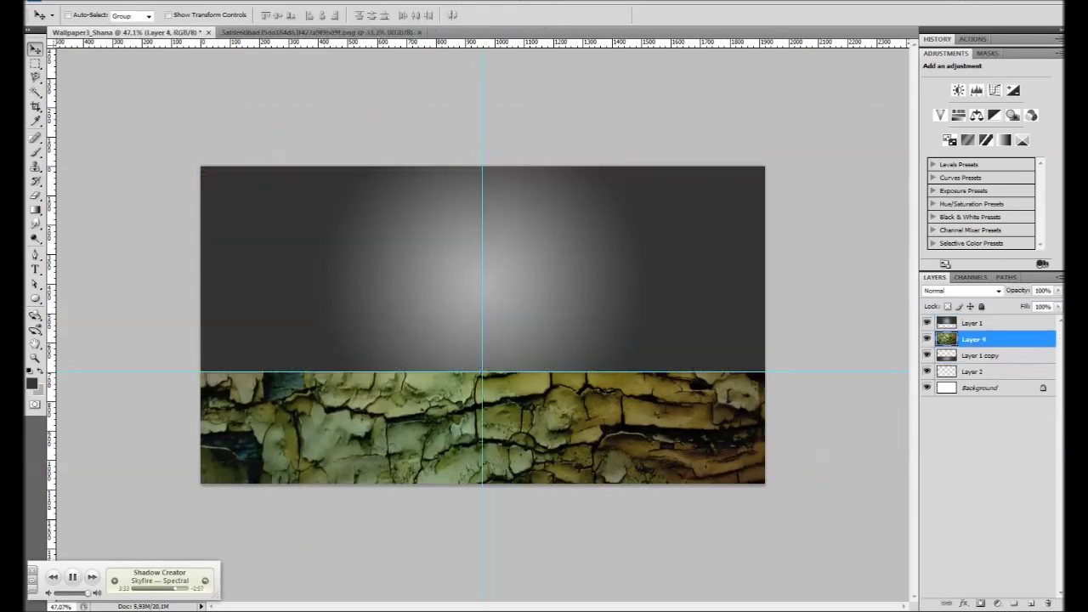
Stretch the texture across the canvas width and flatten it into the floor strip below the guide
{"action": "key", "text": "ctrl+t"}
{"action": "left_click_drag", "start_coordinate": [679, 244], "coordinate": [632, 286]}
{"action": "key", "text": "ctrl+0"}
{"action": "left_click_drag", "start_coordinate": [697, 195], "coordinate": [711, 181]}
{"action": "scroll", "coordinate": [475, 419], "scroll_direction": "down", "scroll_amount": 2}
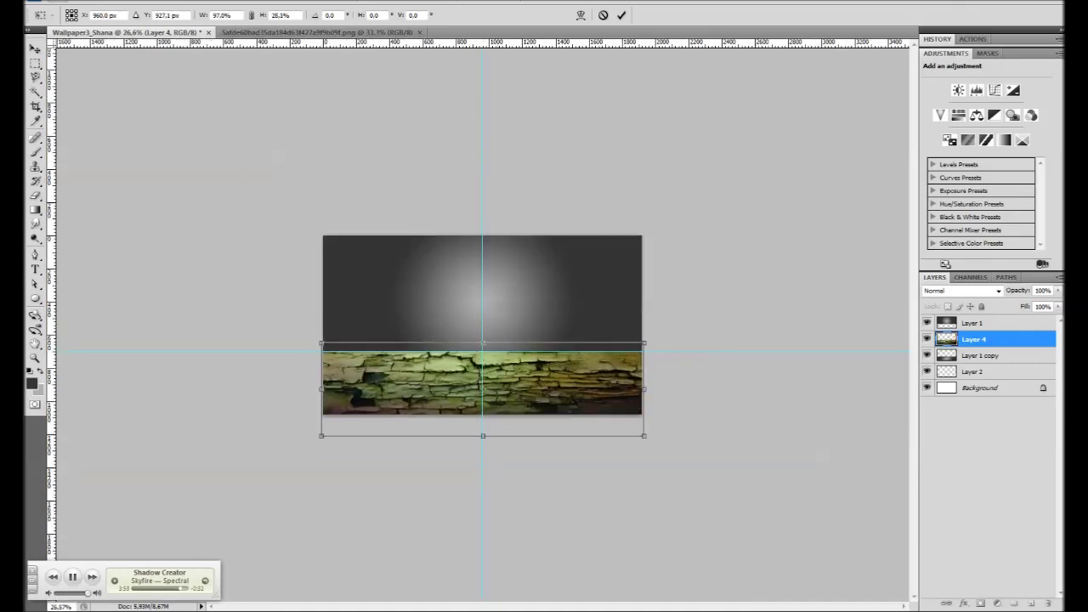
{"action": "scroll", "coordinate": [482, 323], "scroll_direction": "up", "scroll_amount": 2}
{"action": "left_click_drag", "start_coordinate": [481, 529], "coordinate": [482, 479]}
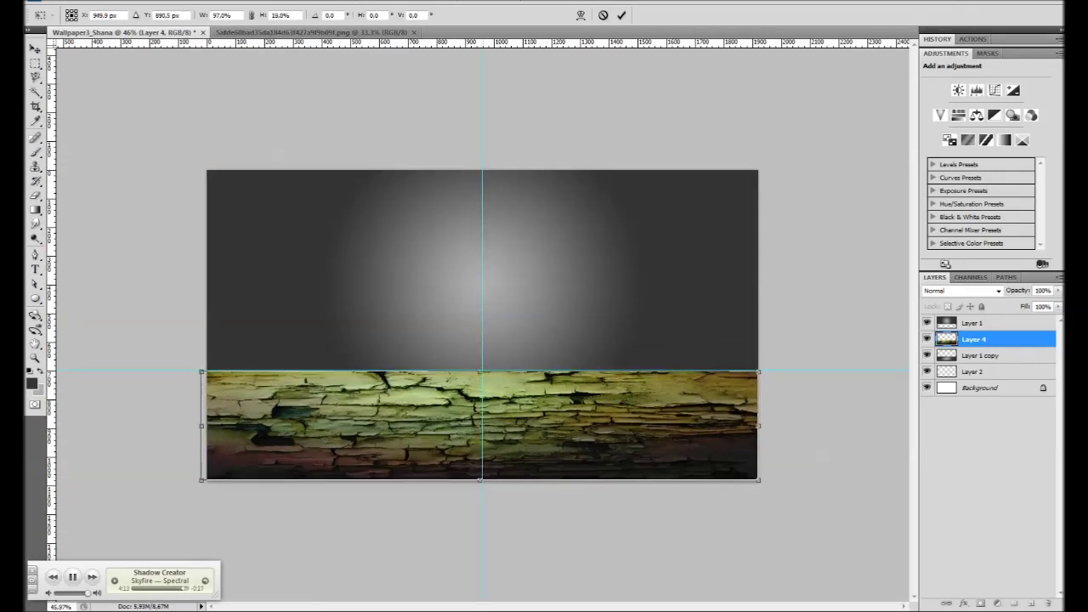
{"action": "key", "text": "Return"}
Set the texture to Lighten and add a warming Photo Filter above Layer 1
{"action": "scroll", "coordinate": [482, 323], "scroll_direction": "up", "scroll_amount": 1}
{"action": "left_click", "coordinate": [959, 291]}
{"action": "scroll", "coordinate": [959, 291], "scroll_direction": "down", "scroll_amount": 7}
{"action": "scroll", "coordinate": [960, 291], "scroll_direction": "down", "scroll_amount": 2}
{"action": "left_click", "coordinate": [972, 323]}
{"action": "left_click", "coordinate": [1013, 114]}
{"action": "left_click_drag", "start_coordinate": [957, 155], "coordinate": [1045, 154]}
{"action": "left_click", "coordinate": [1045, 154]}
Change the cracked texture layer's blend mode to Darker Color
{"action": "left_click", "coordinate": [974, 372]}
{"action": "left_click", "coordinate": [959, 290]}
{"action": "left_click", "coordinate": [952, 385]}
{"action": "scroll", "coordinate": [959, 291], "scroll_direction": "down", "scroll_amount": 2}
{"action": "scroll", "coordinate": [960, 291], "scroll_direction": "down", "scroll_amount": 2}
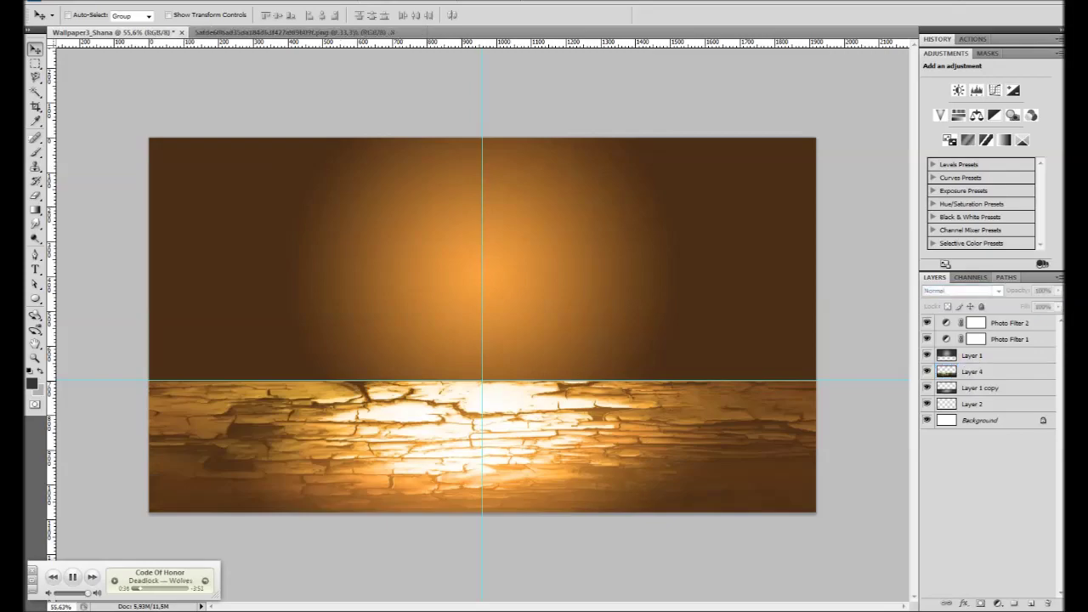
Open sky_paper_by_prigix.jpg, copy it all, and paste it into the wallpaper
{"action": "key", "text": "ctrl+o"}
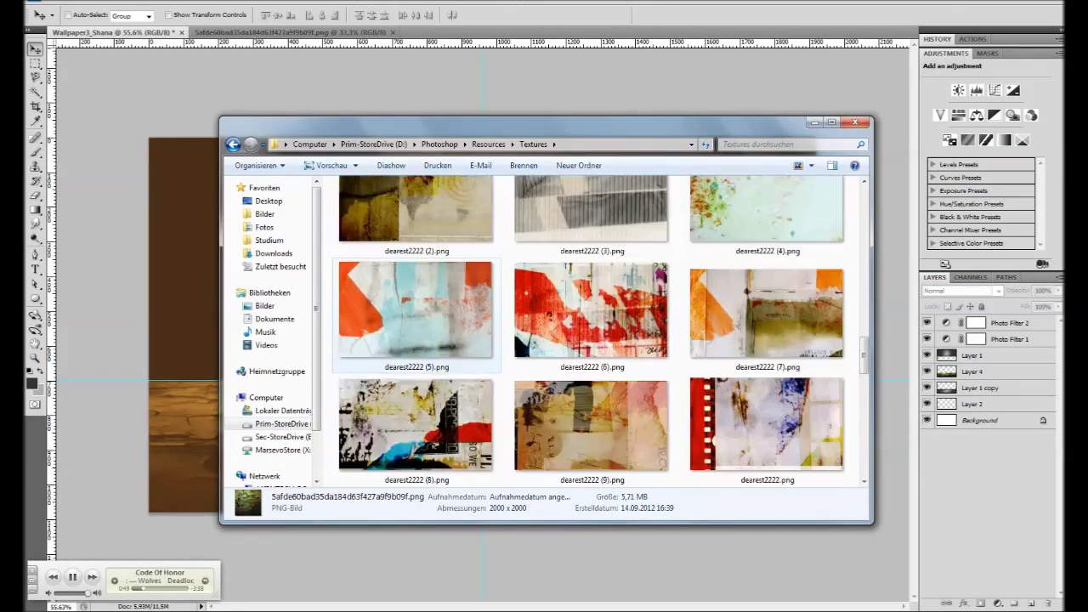
{"action": "key", "text": "Return"}
{"action": "key", "text": "ctrl+a"}
{"action": "key", "text": "ctrl+c"}
{"action": "key", "text": "ctrl+Tab"}
{"action": "key", "text": "ctrl+v"}
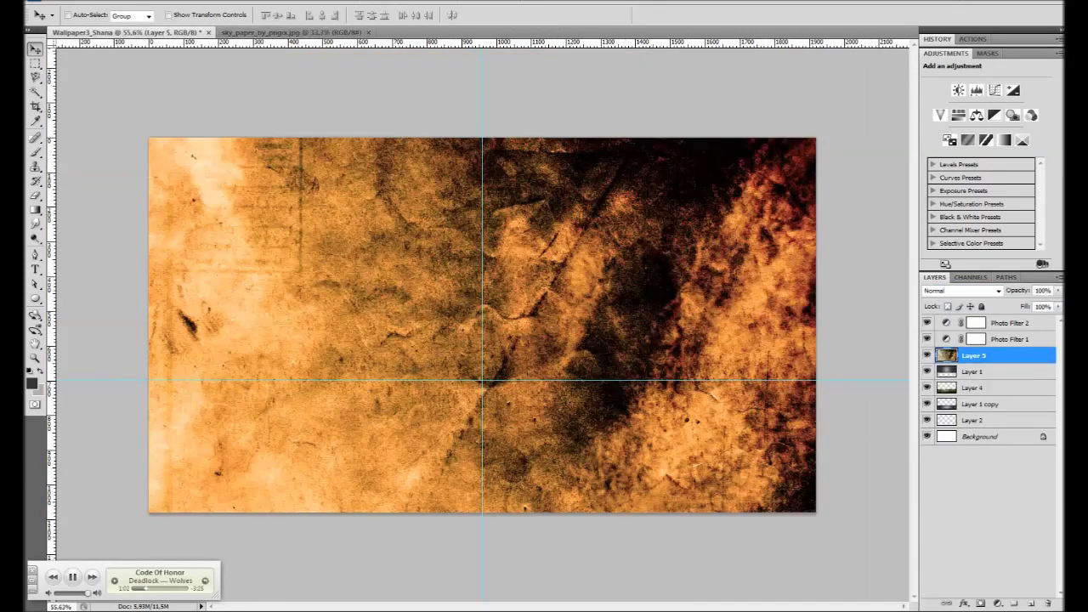
Scale the sky paper texture down to about 72% over the right half
{"action": "key", "text": "ctrl+t"}
{"action": "key", "text": "ctrl+minus"}
{"action": "key", "text": "ctrl+minus"}
{"action": "left_click_drag", "start_coordinate": [605, 488], "coordinate": [605, 489]}
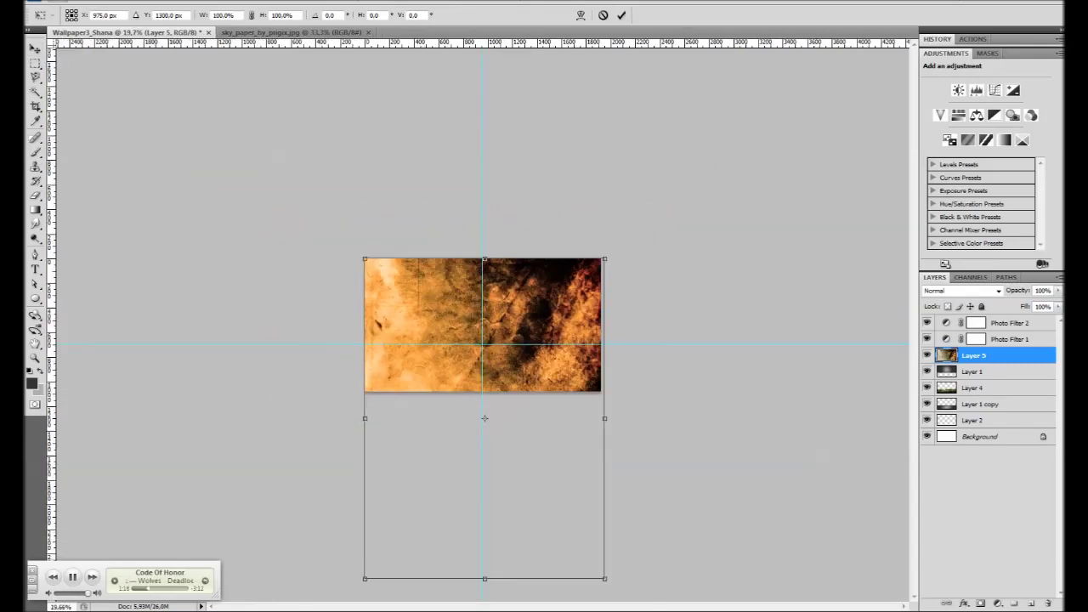
{"action": "key", "text": "ctrl+plus"}
{"action": "key", "text": "ctrl+plus"}
{"action": "left_click_drag", "start_coordinate": [736, 525], "coordinate": [730, 554]}
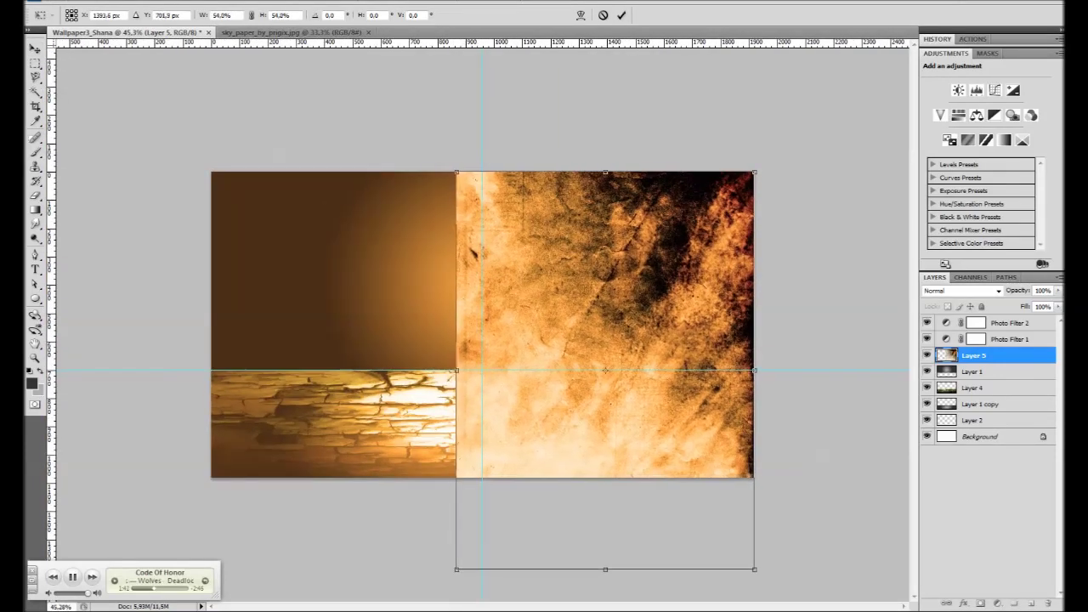
{"action": "key", "text": "Return"}
Set the texture's blend mode to Hard Light and add a layer mask
{"action": "key", "text": "ctrl+0"}
{"action": "key", "text": "Down"}
{"action": "key", "text": "Down"}
{"action": "key", "text": "Down"}
{"action": "key", "text": "Down"}
{"action": "key", "text": "Down"}
{"action": "key", "text": "Down"}
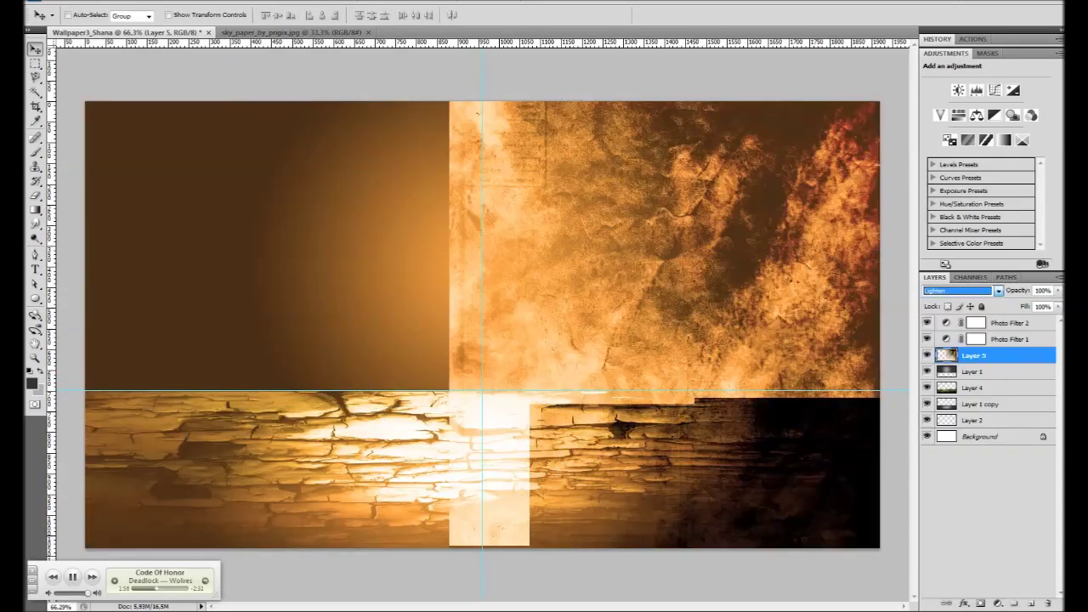
{"action": "key", "text": "Down"}
{"action": "key", "text": "Down"}
{"action": "key", "text": "Down"}
{"action": "key", "text": "Down"}
{"action": "key", "text": "Down"}
{"action": "key", "text": "Down"}
{"action": "key", "text": "Down"}
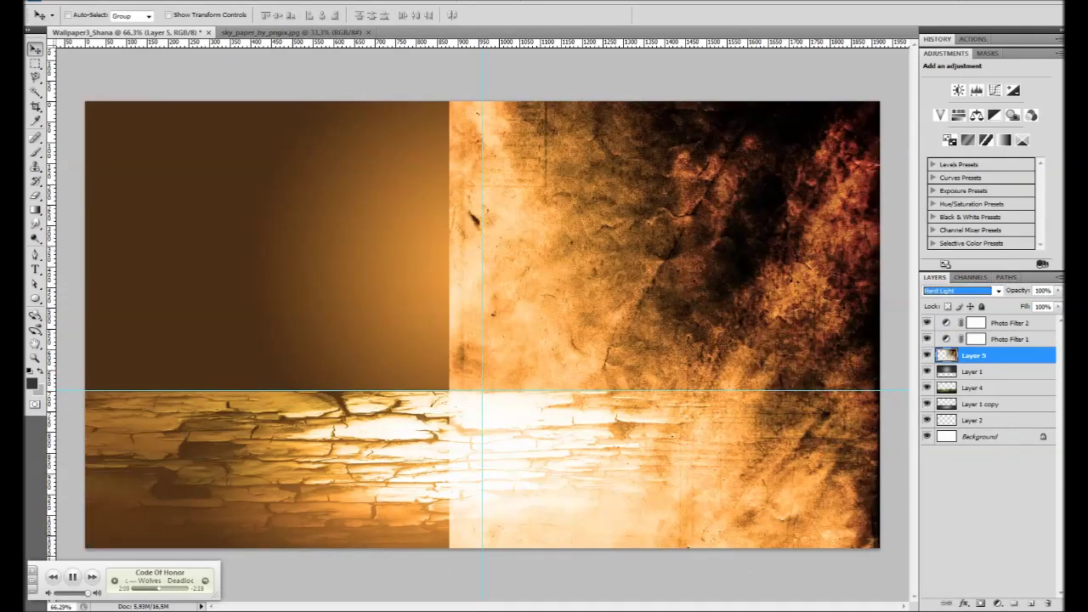
{"action": "left_click", "coordinate": [980, 603]}
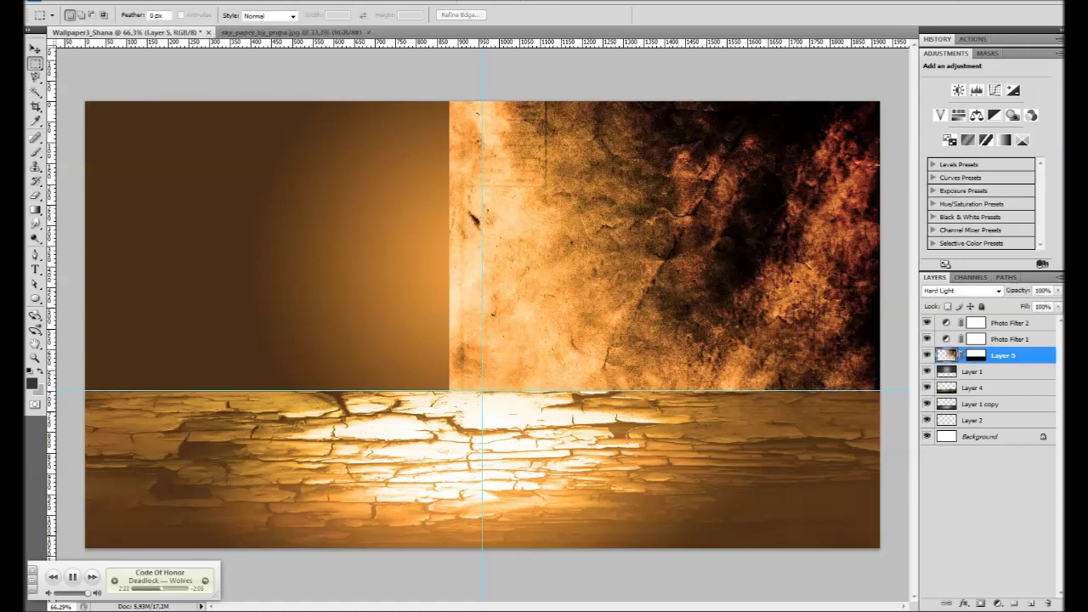
Duplicate the masked texture, flip it horizontally, and move it onto the left half
{"action": "key", "text": "ctrl+j"}
{"action": "right_click", "coordinate": [665, 301]}
{"action": "key", "text": "Escape"}
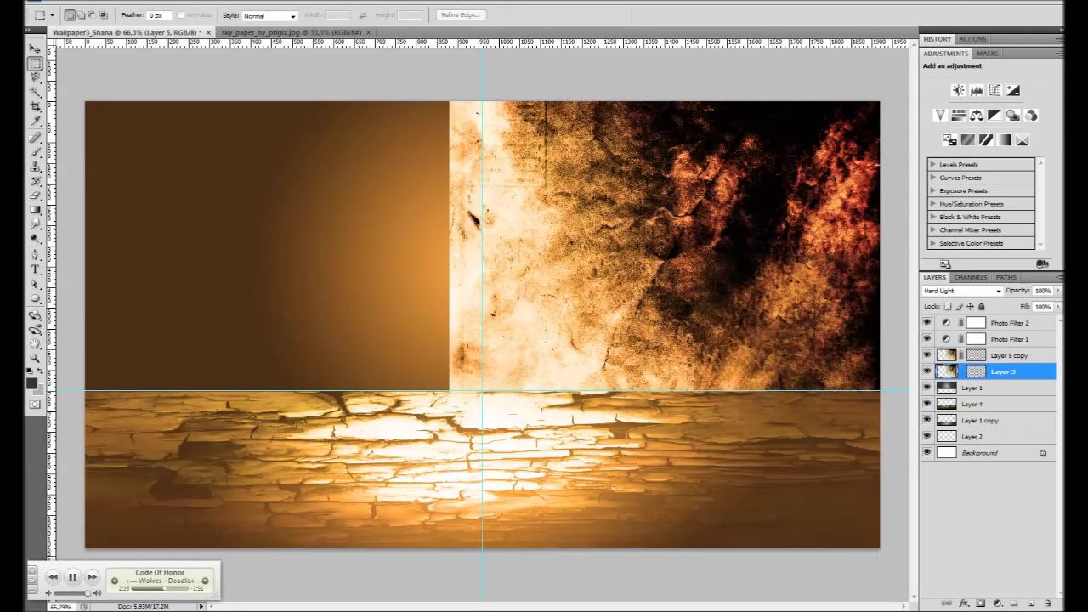
{"action": "key", "text": "alt+bracketright"}
{"action": "key", "text": "ctrl+t"}
{"action": "right_click", "coordinate": [607, 304]}
{"action": "left_click", "coordinate": [643, 484]}
{"action": "left_click_drag", "start_coordinate": [663, 255], "coordinate": [300, 255]}
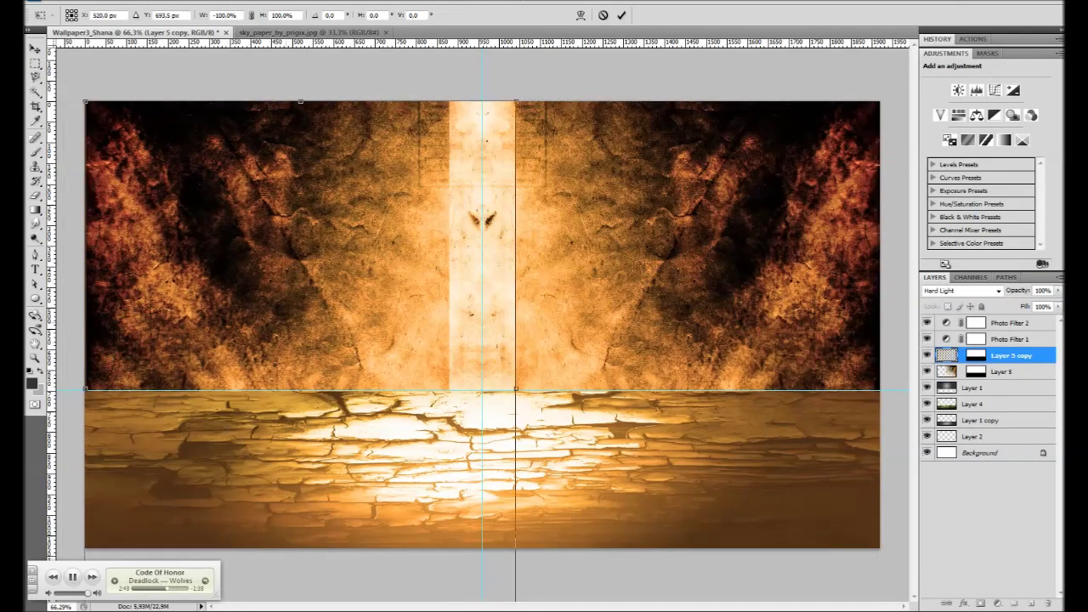
{"action": "key", "text": "Return"}
Switch to the Eraser and select Layer 5 to blend away the centre seam
{"action": "scroll", "coordinate": [523, 318], "scroll_direction": "up", "scroll_amount": 3}
{"action": "key", "text": "e"}
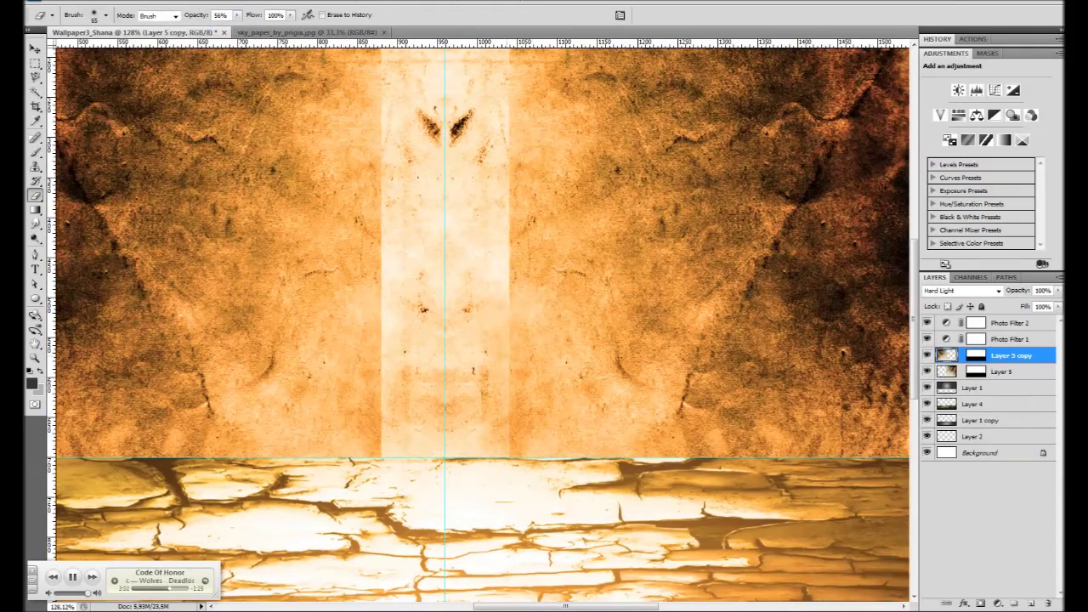
{"action": "scroll", "coordinate": [483, 323], "scroll_direction": "up", "scroll_amount": 3}
{"action": "scroll", "coordinate": [482, 323], "scroll_direction": "up", "scroll_amount": 2}
{"action": "key", "text": "alt+bracketleft"}
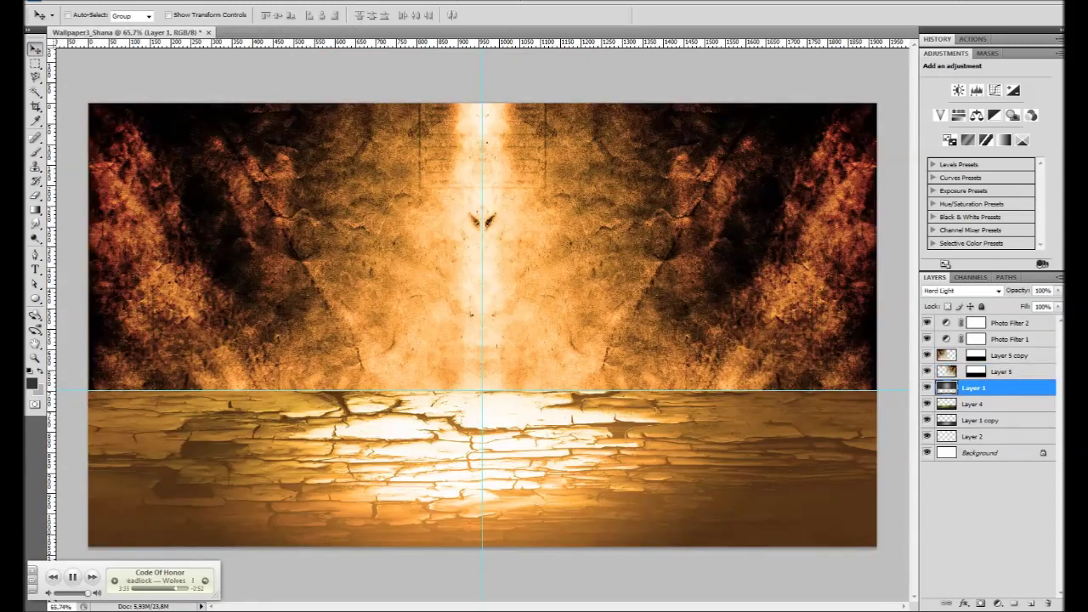
Render clouds on a new layer above the photo filter and save as Wallpaper3_Shana.psd
{"action": "left_click", "coordinate": [1010, 339]}
{"action": "left_click", "coordinate": [1031, 603]}
{"action": "left_click", "coordinate": [255, 145]}
{"action": "left_click", "coordinate": [357, 145]}
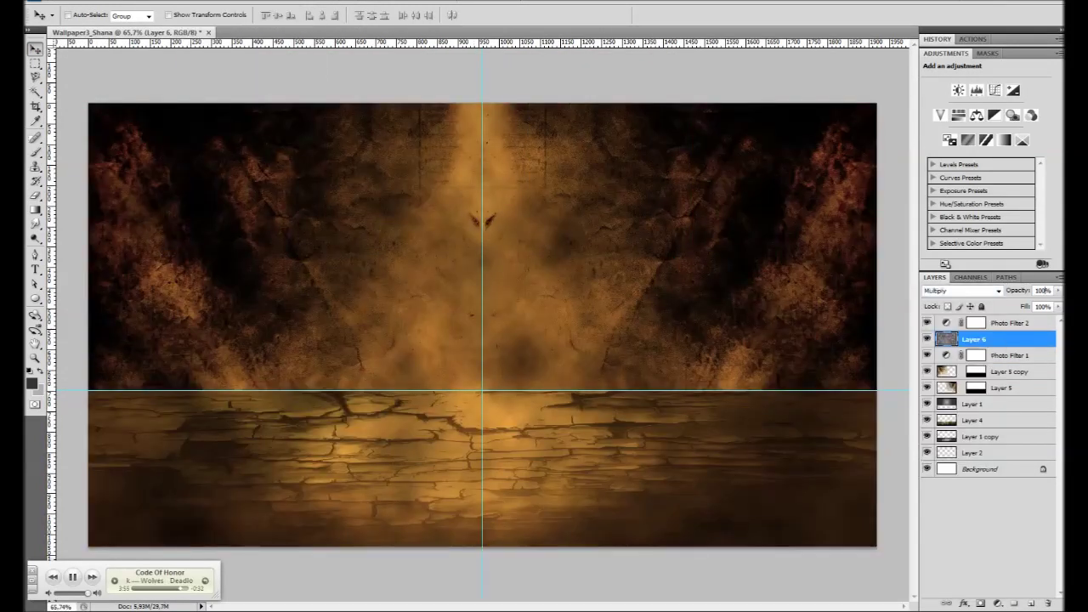
{"action": "key", "text": "ctrl+shift+s"}
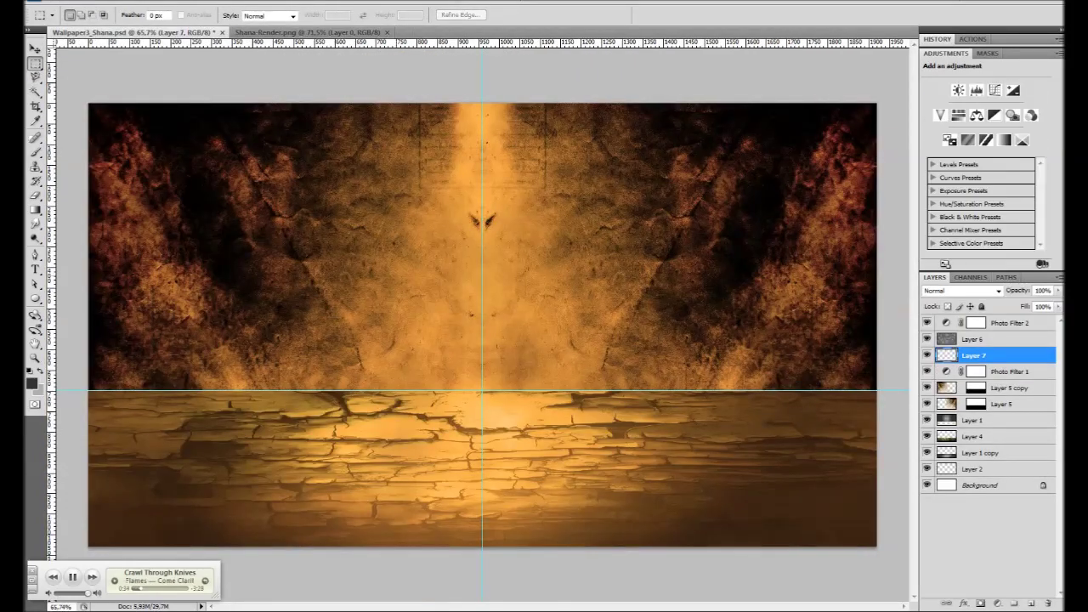
Paste the Shana render into the wallpaper and move it up over the canvas
{"action": "key", "text": "ctrl+v"}
{"action": "key", "text": "ctrl+0"}
{"action": "key", "text": "ctrl+bracketright"}
{"action": "key", "text": "ctrl+t"}
{"action": "left_click_drag", "start_coordinate": [449, 455], "coordinate": [459, 302]}
Scale the swordswoman to about 35% and centre her on the cracked floor
{"action": "left_click_drag", "start_coordinate": [510, 467], "coordinate": [510, 389]}
{"action": "left_click_drag", "start_coordinate": [464, 277], "coordinate": [481, 326]}
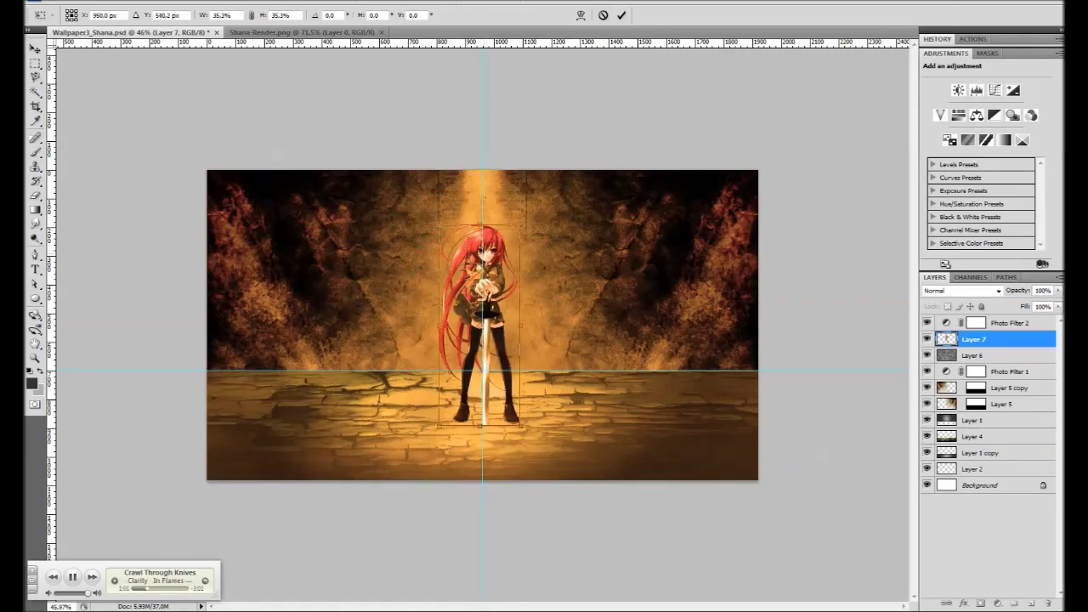
{"action": "scroll", "coordinate": [476, 294], "scroll_direction": "up", "scroll_amount": 5}
{"action": "scroll", "coordinate": [476, 294], "scroll_direction": "down", "scroll_amount": 3}
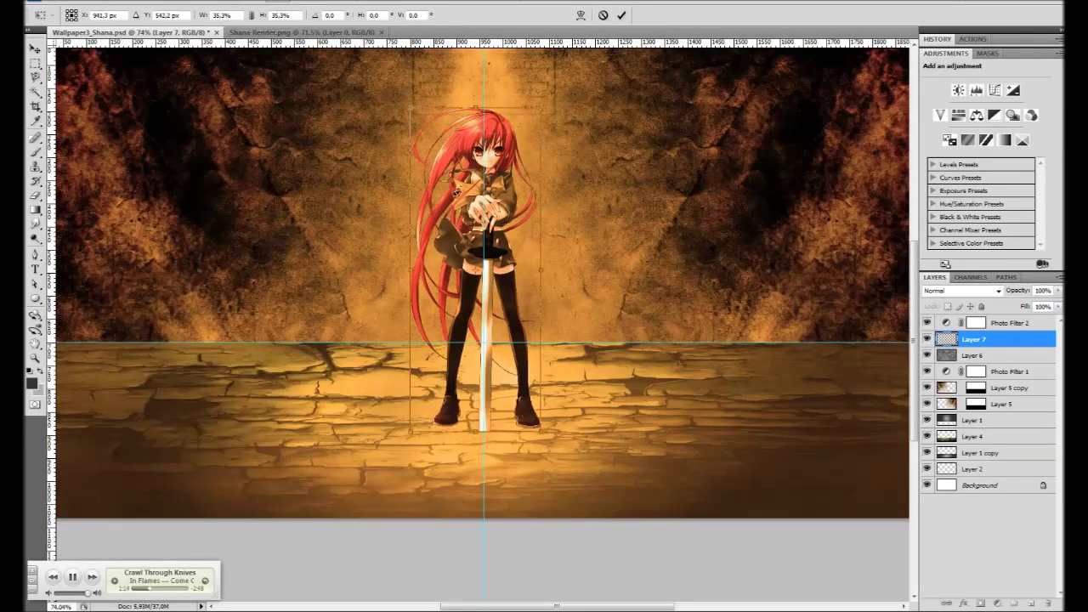
{"action": "key", "text": "Escape"}
{"action": "key", "text": "Return"}
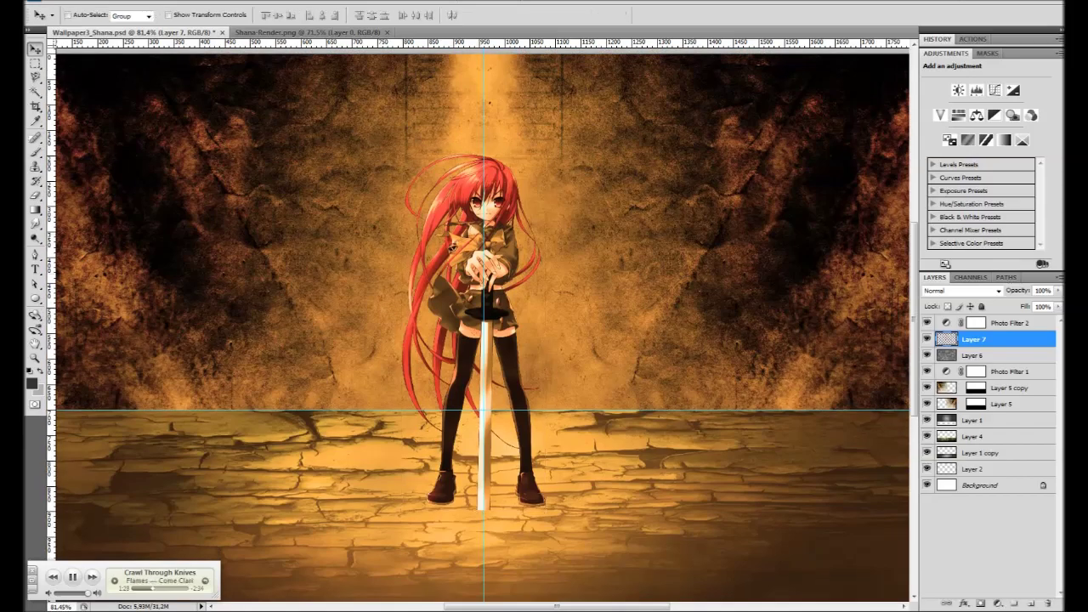
{"action": "key", "text": "ctrl+0"}
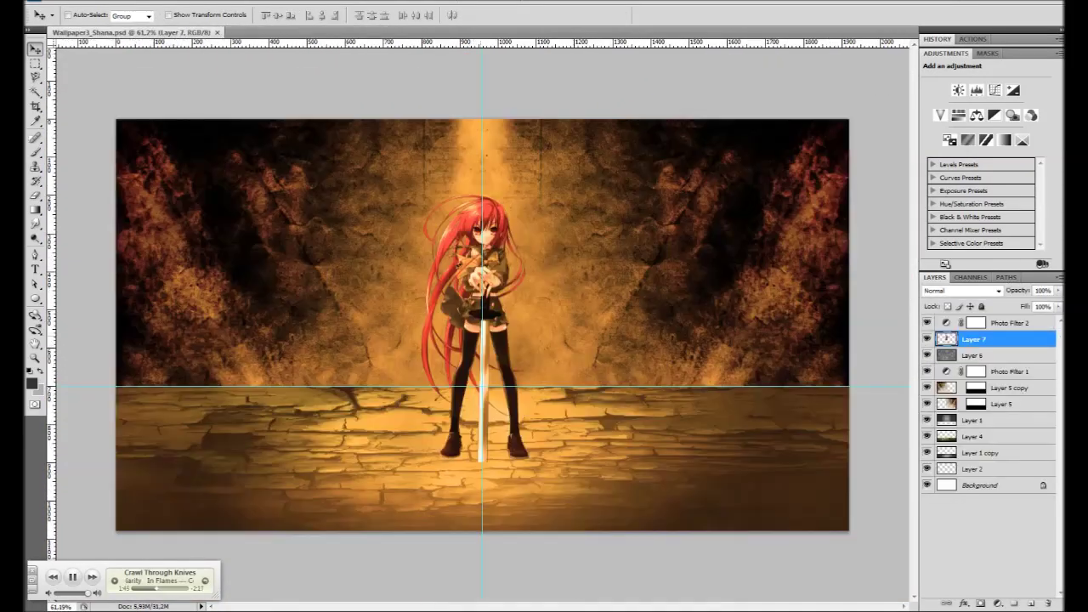
{"action": "scroll", "coordinate": [480, 323], "scroll_direction": "up", "scroll_amount": 5}
Pick a small 19 px hard brush and paint a stroke down the sword blade
{"action": "key", "text": "b"}
{"action": "right_click", "coordinate": [519, 315]}
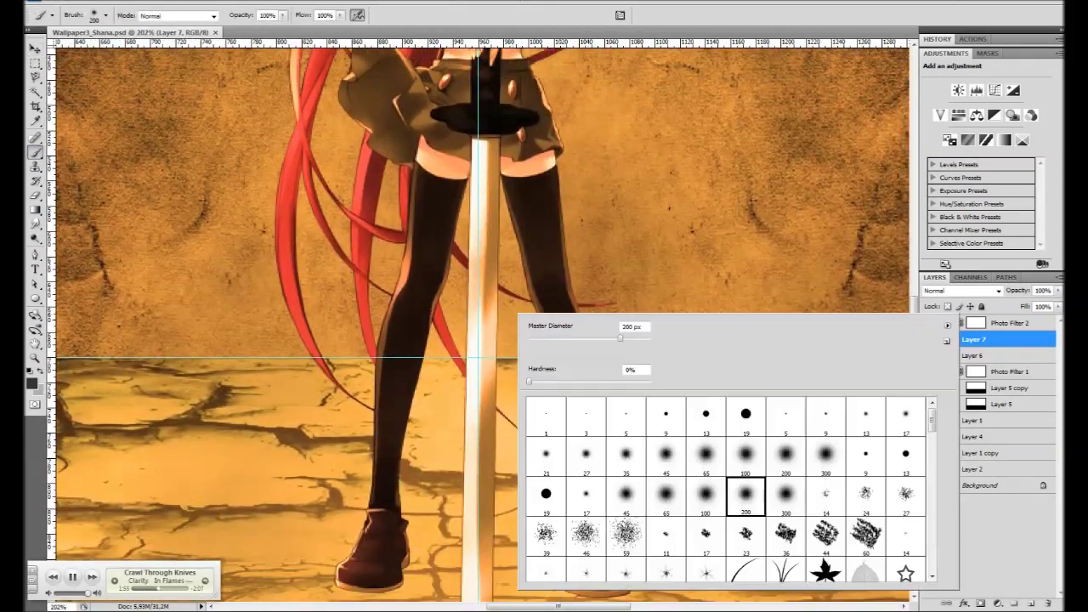
{"action": "key", "text": "Escape"}
{"action": "scroll", "coordinate": [476, 323], "scroll_direction": "down", "scroll_amount": 3}
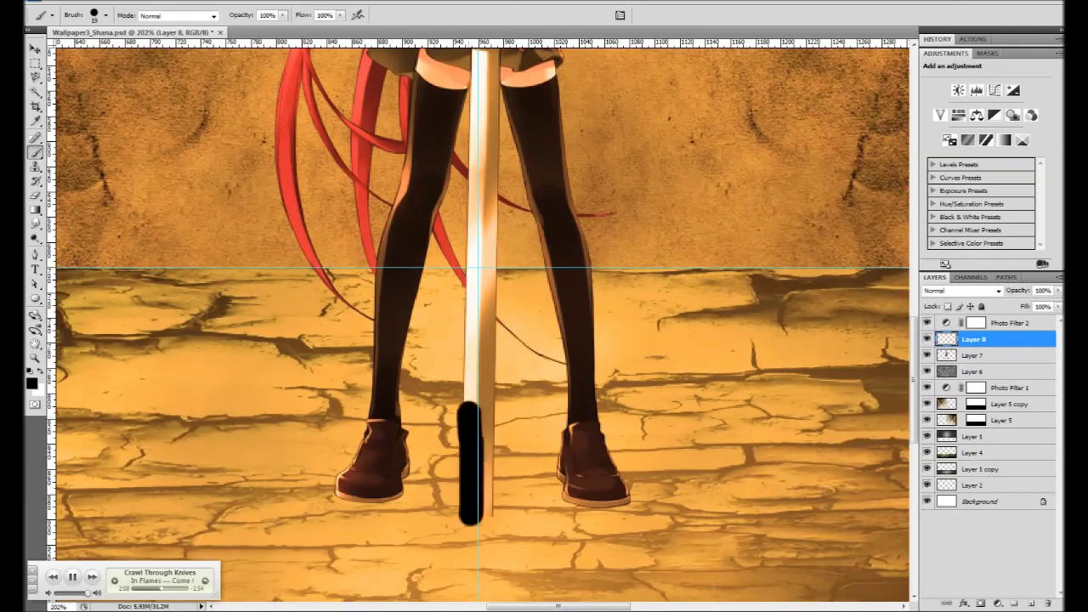
{"action": "scroll", "coordinate": [476, 323], "scroll_direction": "up", "scroll_amount": 2}
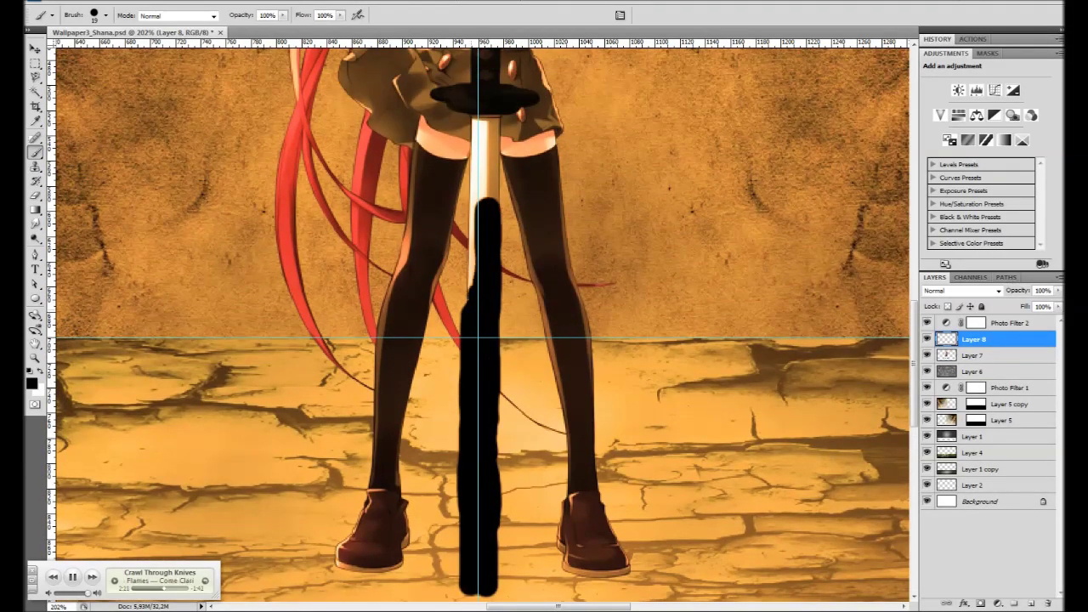
{"action": "scroll", "coordinate": [481, 324], "scroll_direction": "up", "scroll_amount": 2}
{"action": "scroll", "coordinate": [489, 117], "scroll_direction": "down", "scroll_amount": 2}
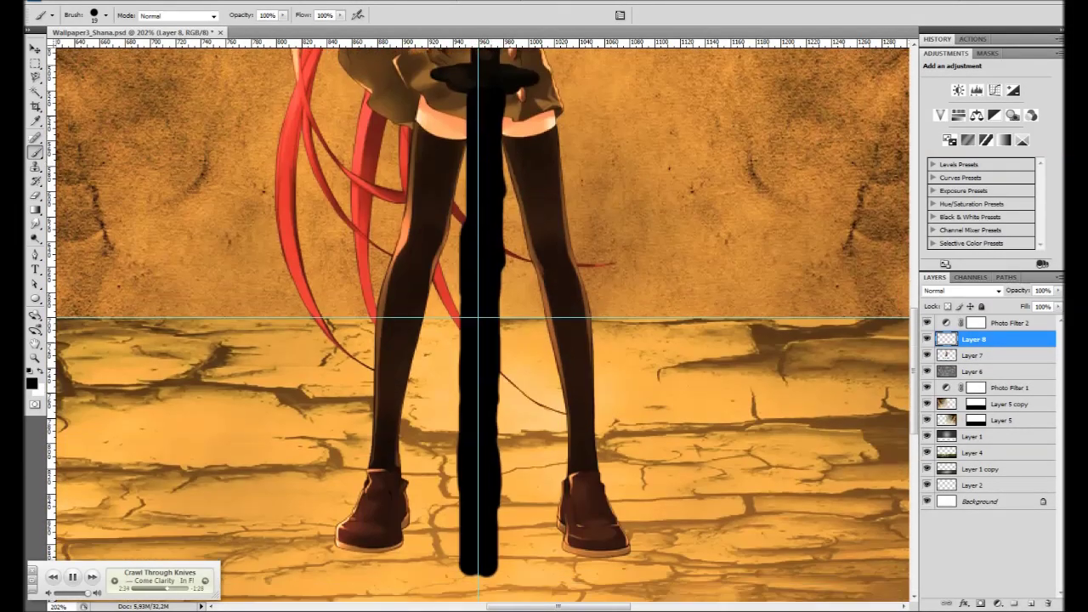
{"action": "left_click_drag", "start_coordinate": [974, 339], "coordinate": [1048, 603]}
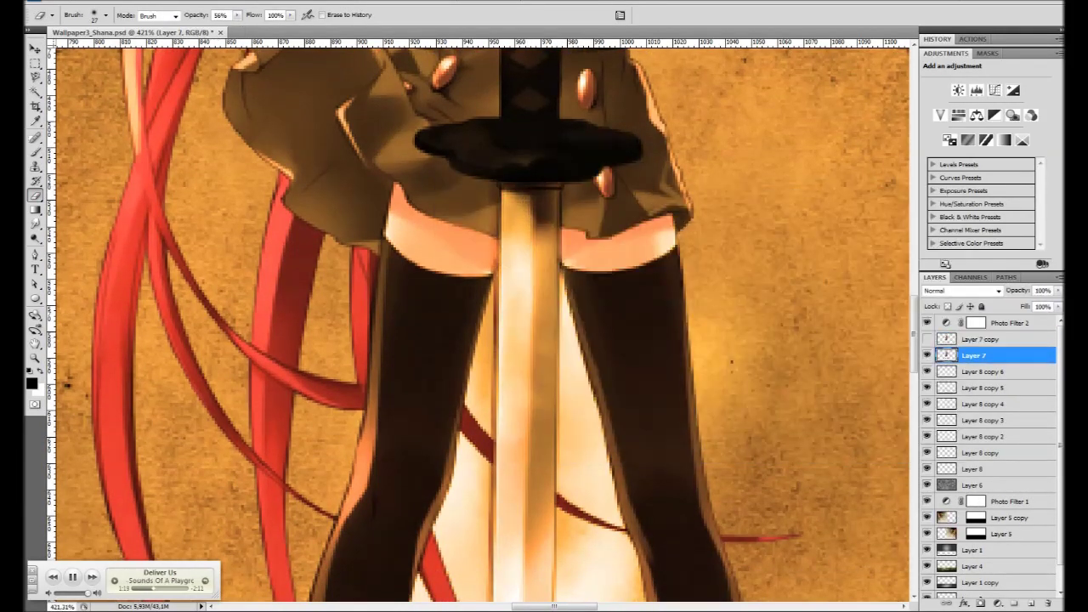
Check the blade glow by toggling Layer 7 copy's visibility, then add a new empty layer
{"action": "scroll", "coordinate": [476, 323], "scroll_direction": "down", "scroll_amount": 3}
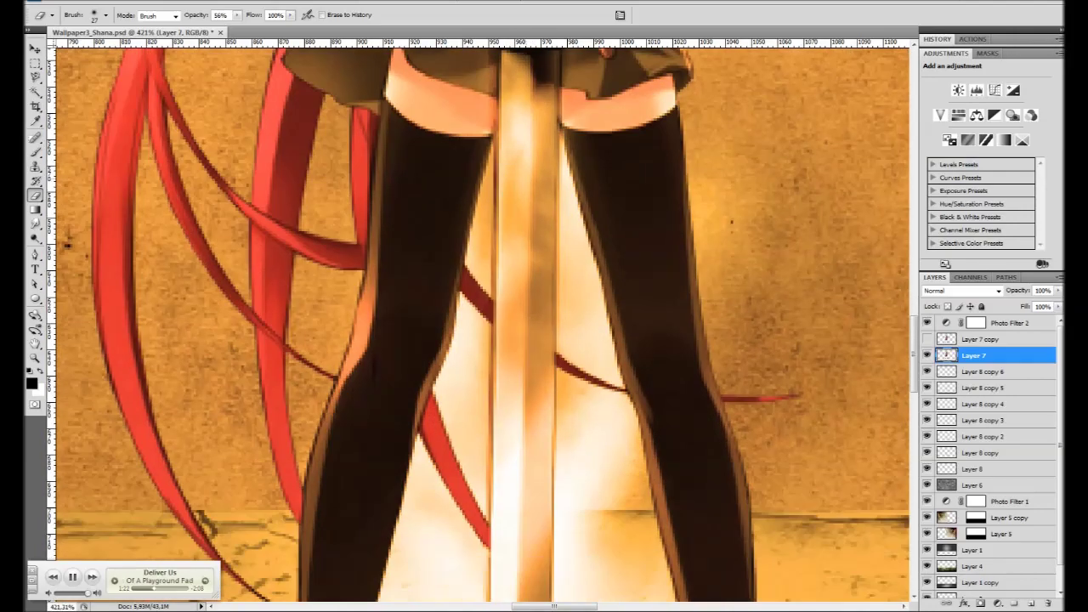
{"action": "scroll", "coordinate": [476, 323], "scroll_direction": "down", "scroll_amount": 3}
{"action": "scroll", "coordinate": [476, 323], "scroll_direction": "down", "scroll_amount": 3}
{"action": "scroll", "coordinate": [477, 323], "scroll_direction": "down", "scroll_amount": 3}
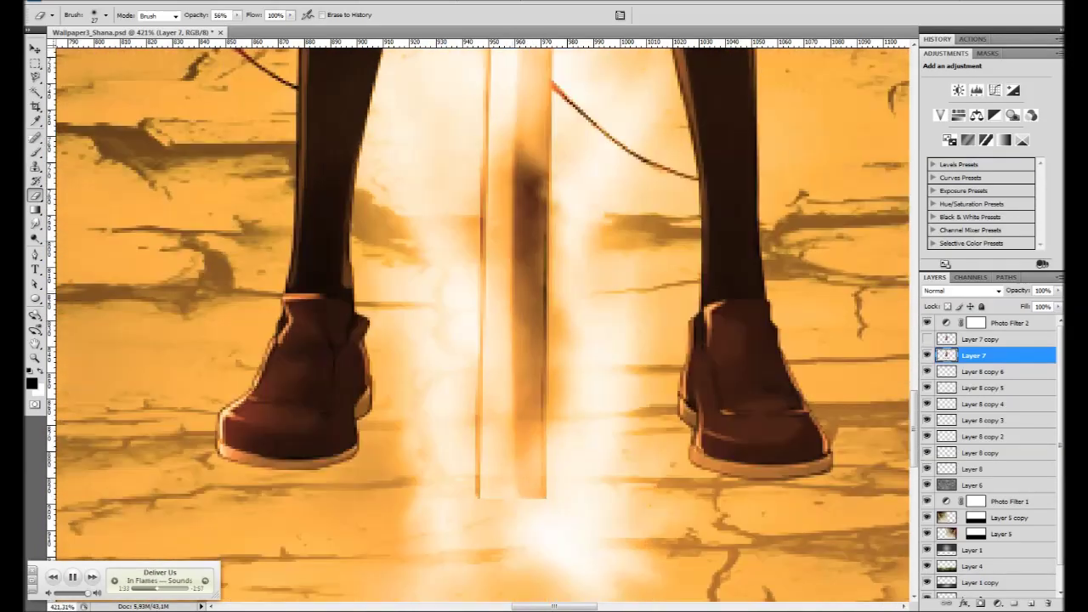
{"action": "scroll", "coordinate": [476, 323], "scroll_direction": "up", "scroll_amount": 5}
{"action": "scroll", "coordinate": [476, 324], "scroll_direction": "up", "scroll_amount": 1}
{"action": "scroll", "coordinate": [476, 323], "scroll_direction": "up", "scroll_amount": 2}
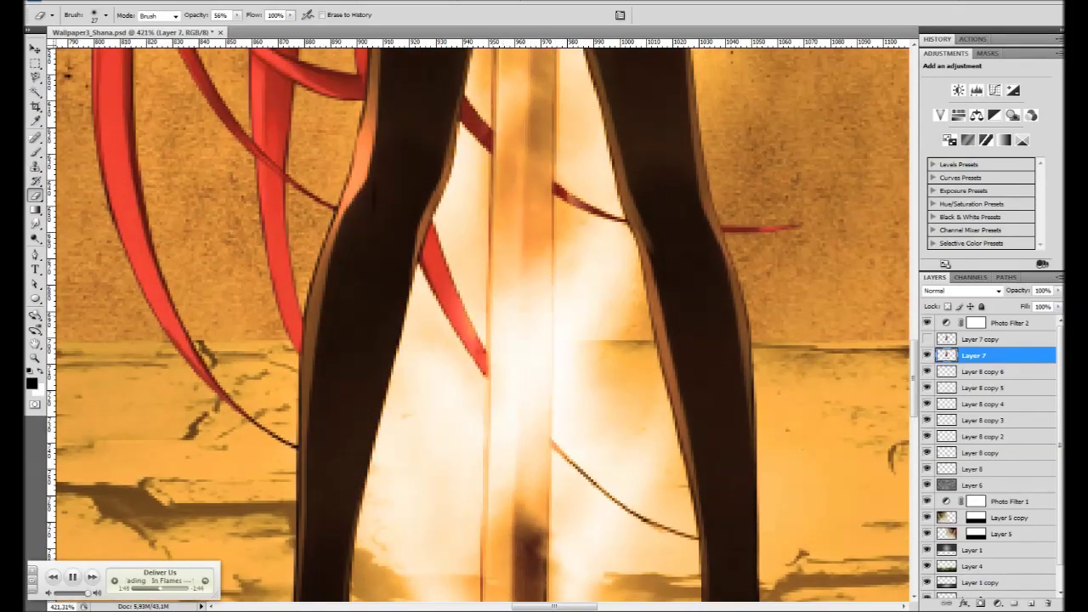
{"action": "scroll", "coordinate": [476, 323], "scroll_direction": "up", "scroll_amount": 2}
{"action": "scroll", "coordinate": [476, 323], "scroll_direction": "up", "scroll_amount": 3}
{"action": "scroll", "coordinate": [476, 323], "scroll_direction": "up", "scroll_amount": 1}
{"action": "scroll", "coordinate": [476, 323], "scroll_direction": "down", "scroll_amount": 1}
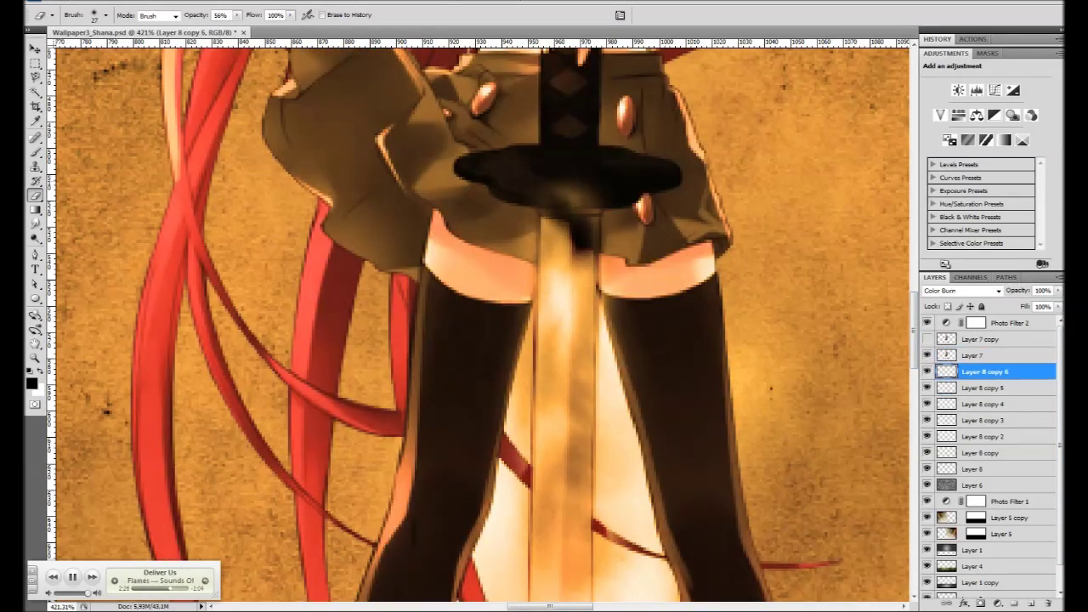
{"action": "left_click", "coordinate": [982, 340]}
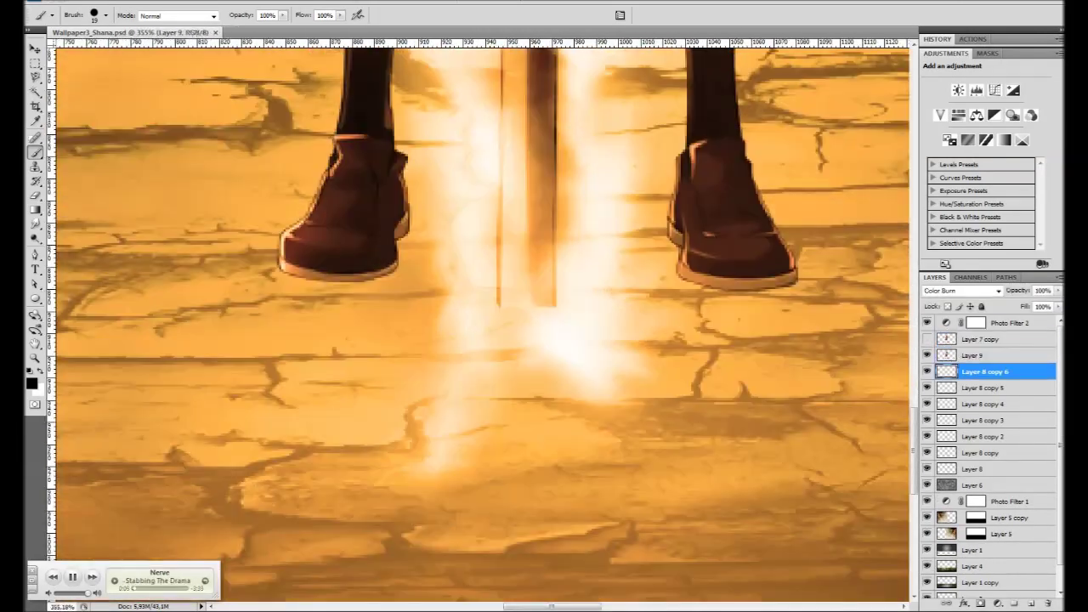
{"action": "key", "text": "ctrl+shift+alt+n"}
Paint a bright white glow on the left floor with a 300 px soft brush
{"action": "right_click", "coordinate": [536, 320]}
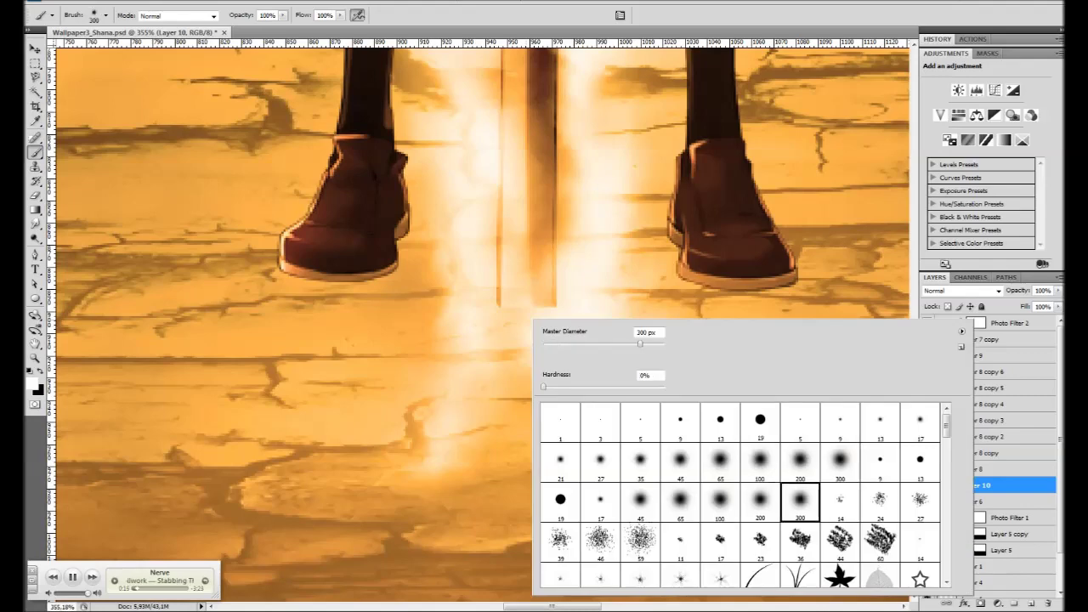
{"action": "scroll", "coordinate": [536, 319], "scroll_direction": "down", "scroll_amount": 5}
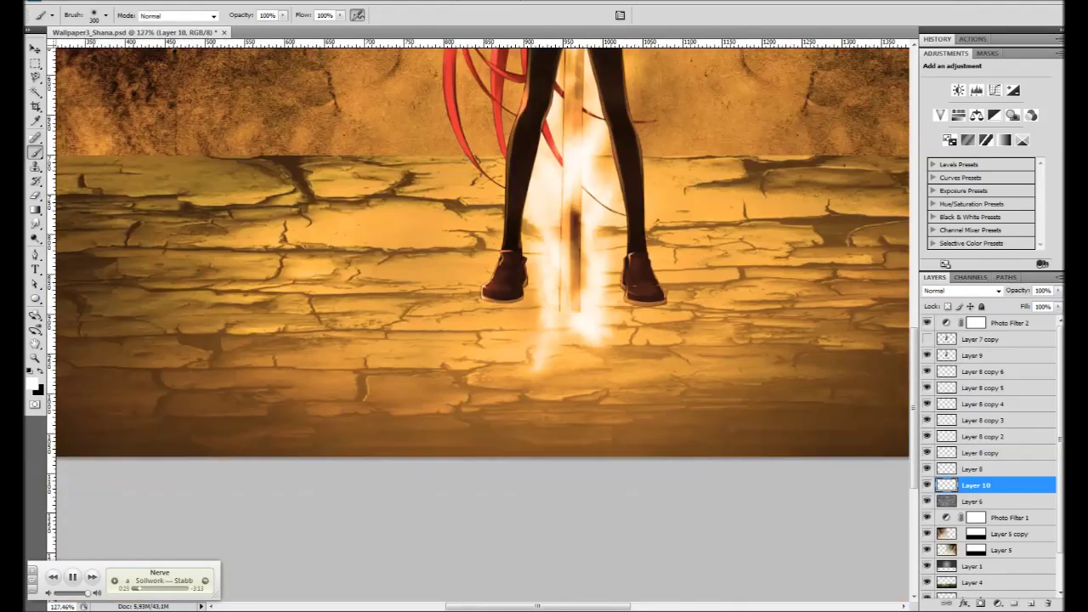
{"action": "left_click", "coordinate": [255, 280]}
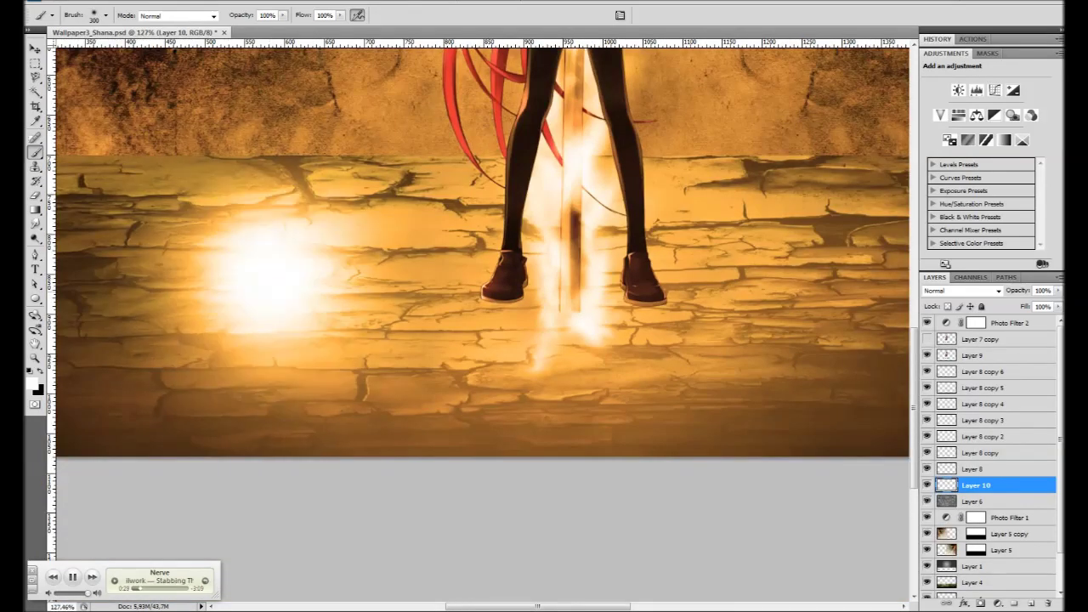
{"action": "key", "text": "ctrl+z"}
{"action": "left_click", "coordinate": [292, 288]}
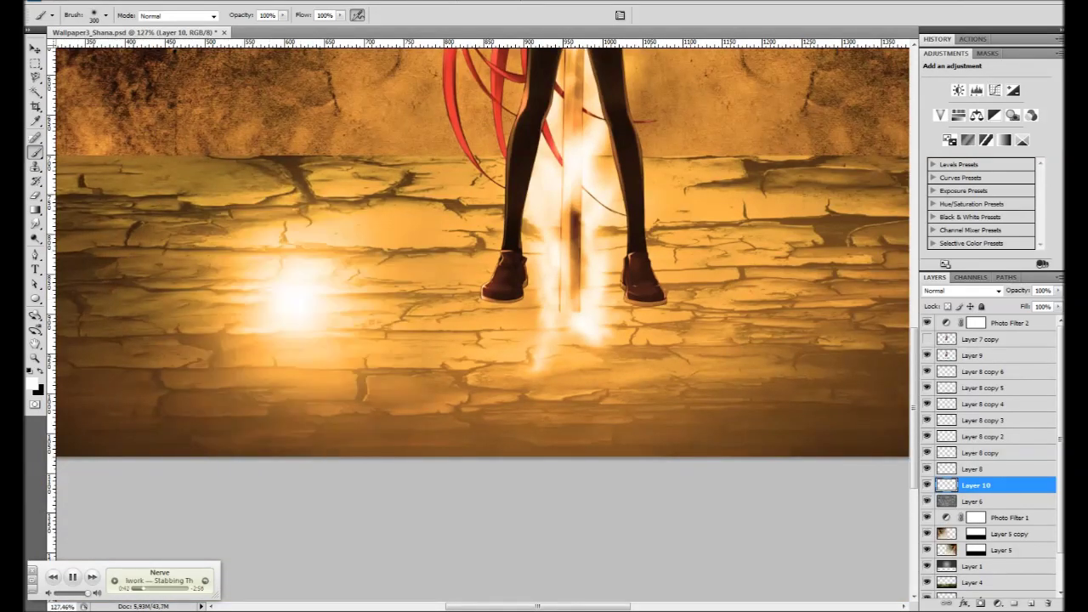
Squash the glow to about 40% height and move it under the figure's legs
{"action": "key", "text": "ctrl+t"}
{"action": "left_click_drag", "start_coordinate": [296, 459], "coordinate": [296, 352]}
{"action": "left_click_drag", "start_coordinate": [295, 282], "coordinate": [554, 313]}
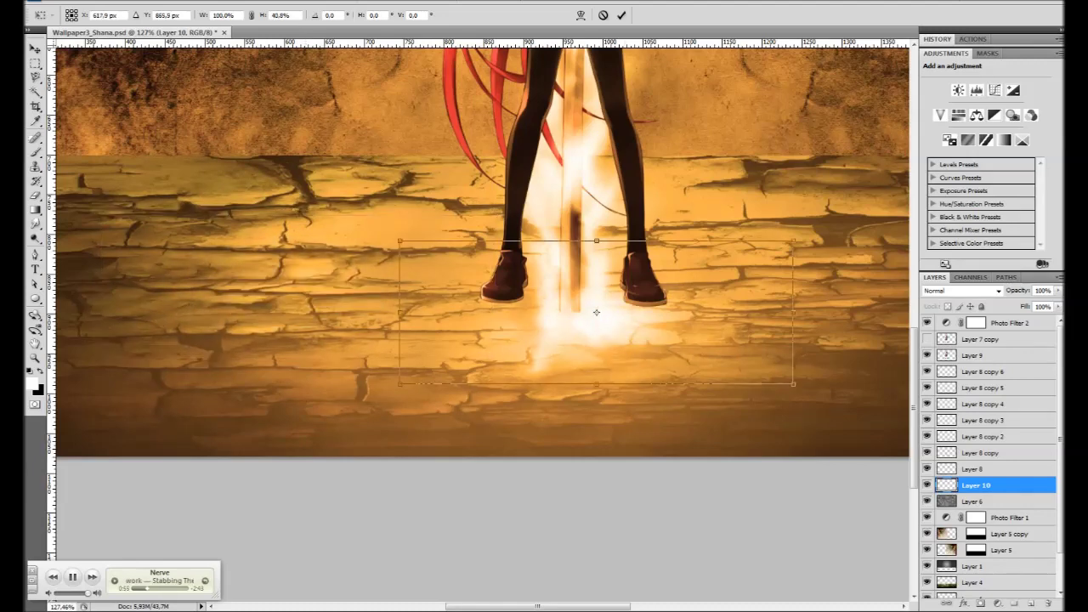
{"action": "key", "text": "Return"}
Duplicate the glow layer, then hide Layer 9 and Layer 10 copy
{"action": "scroll", "coordinate": [554, 313], "scroll_direction": "down", "scroll_amount": 1}
{"action": "key", "text": "ctrl+j"}
{"action": "left_click", "coordinate": [927, 355]}
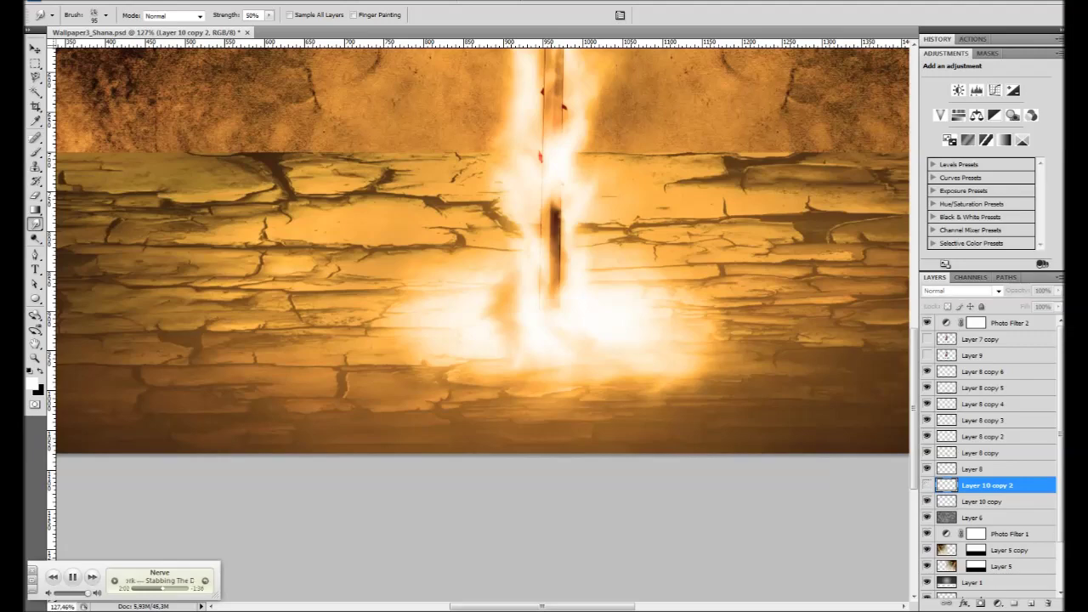
{"action": "left_click", "coordinate": [927, 500]}
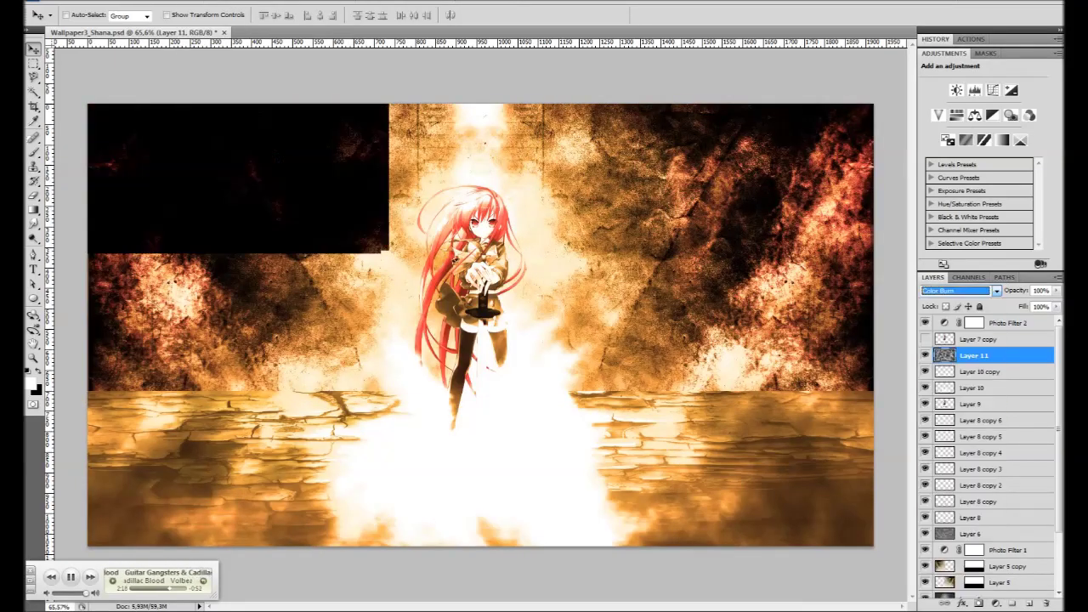
Reset the cloud layer to Normal and erase clouds across the left, middle and right
{"action": "key", "text": "Up"}
{"action": "key", "text": "Up"}
{"action": "key", "text": "Up"}
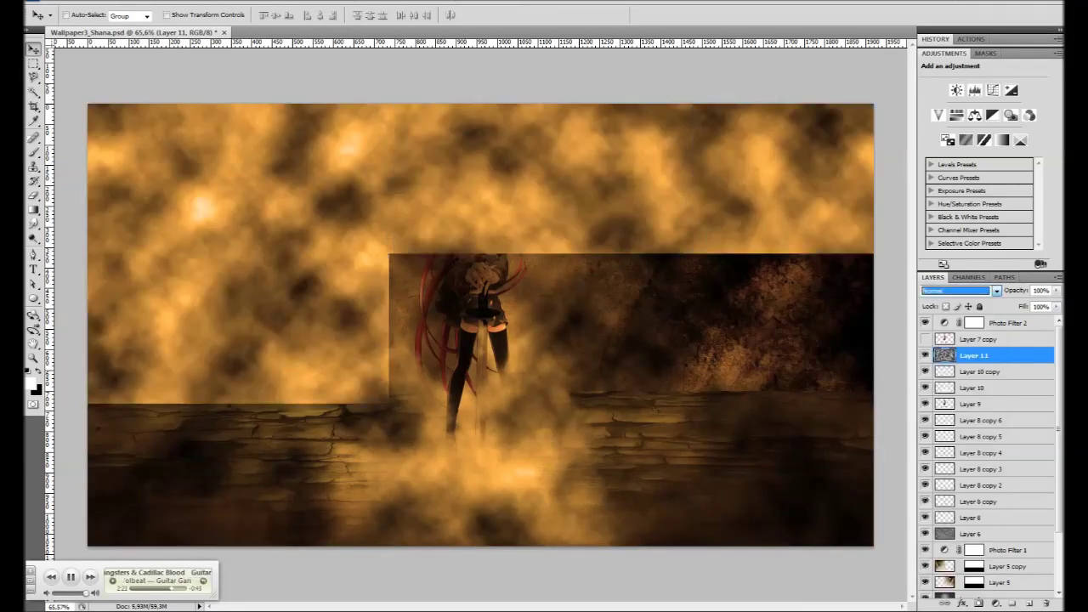
{"action": "key", "text": "Up"}
{"action": "key", "text": "3"}
{"action": "key", "text": "4"}
{"action": "mouse_move", "coordinate": [119, 213]}
{"action": "left_mouse_down"}
{"action": "mouse_move", "coordinate": [195, 476]}
{"action": "mouse_move", "coordinate": [263, 213]}
{"action": "mouse_move", "coordinate": [340, 281]}
{"action": "mouse_move", "coordinate": [621, 187]}
{"action": "left_mouse_up"}
{"action": "mouse_move", "coordinate": [638, 511]}
{"action": "left_mouse_down"}
{"action": "mouse_move", "coordinate": [833, 170]}
{"action": "mouse_move", "coordinate": [612, 110]}
{"action": "left_mouse_up"}
{"action": "type", "text": "00"}
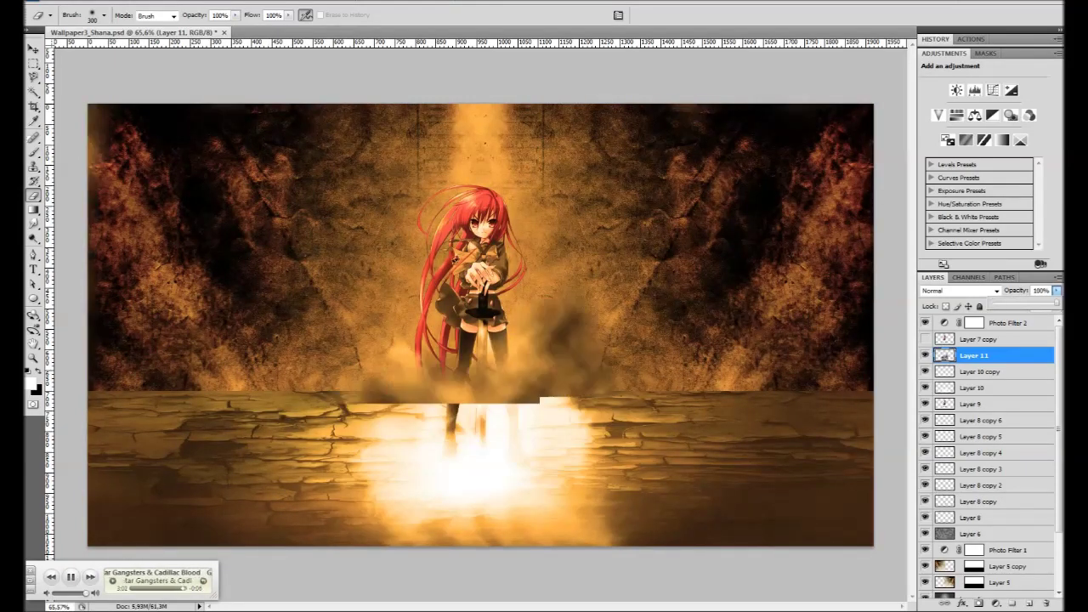
Try Multiply, Screen, Soft Light, Linear Light and Hard Mix on the cloud layer, settling on Color Burn
{"action": "left_click", "coordinate": [961, 290]}
{"action": "left_click", "coordinate": [944, 344]}
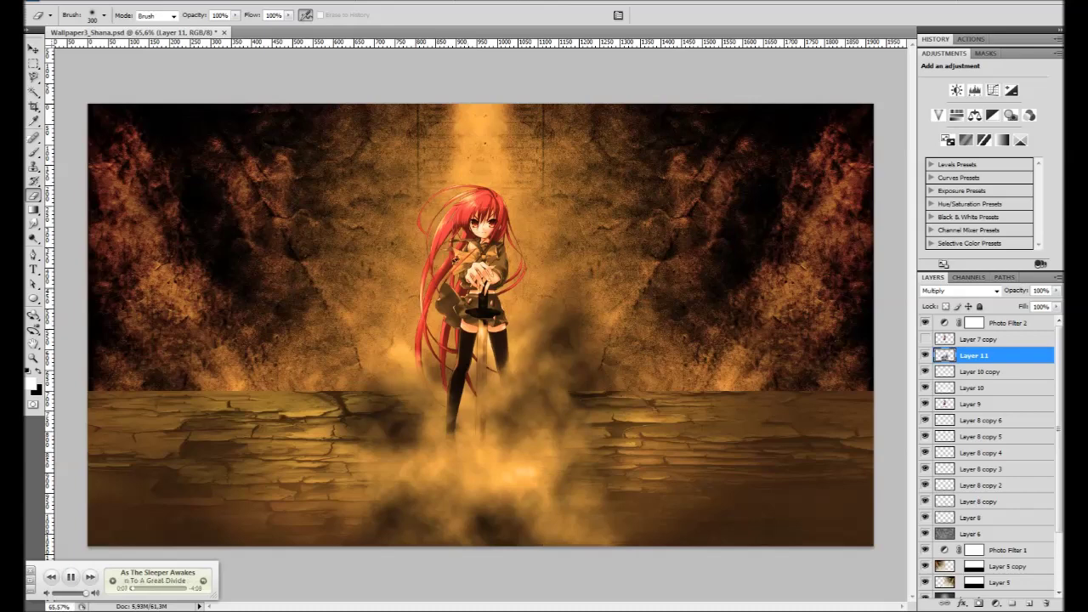
{"action": "key", "text": "Down"}
{"action": "key", "text": "Down"}
{"action": "key", "text": "Down"}
{"action": "key", "text": "Up"}
{"action": "key", "text": "Up"}
{"action": "key", "text": "Down"}
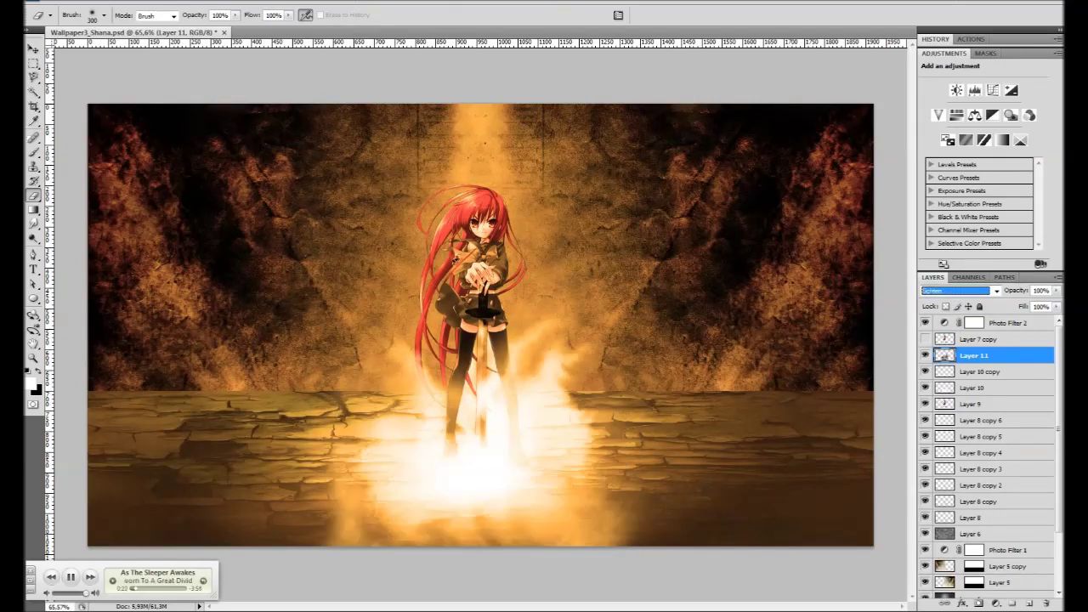
{"action": "key", "text": "Down"}
{"action": "key", "text": "Down"}
{"action": "key", "text": "Down"}
{"action": "key", "text": "Down"}
{"action": "key", "text": "Down"}
{"action": "key", "text": "Down"}
{"action": "key", "text": "Down"}
{"action": "key", "text": "Down"}
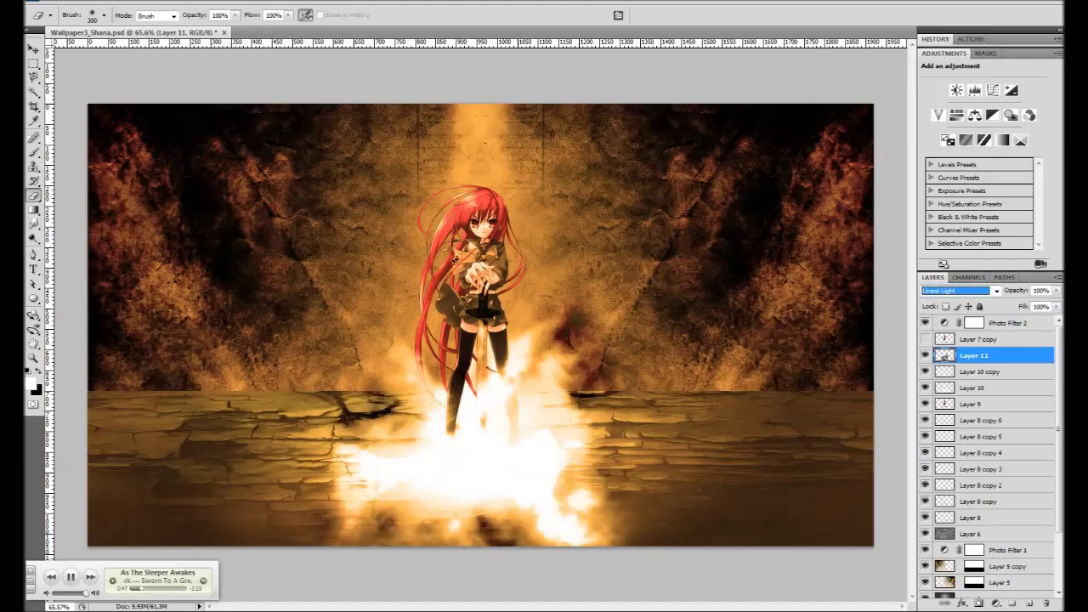
{"action": "key", "text": "Down"}
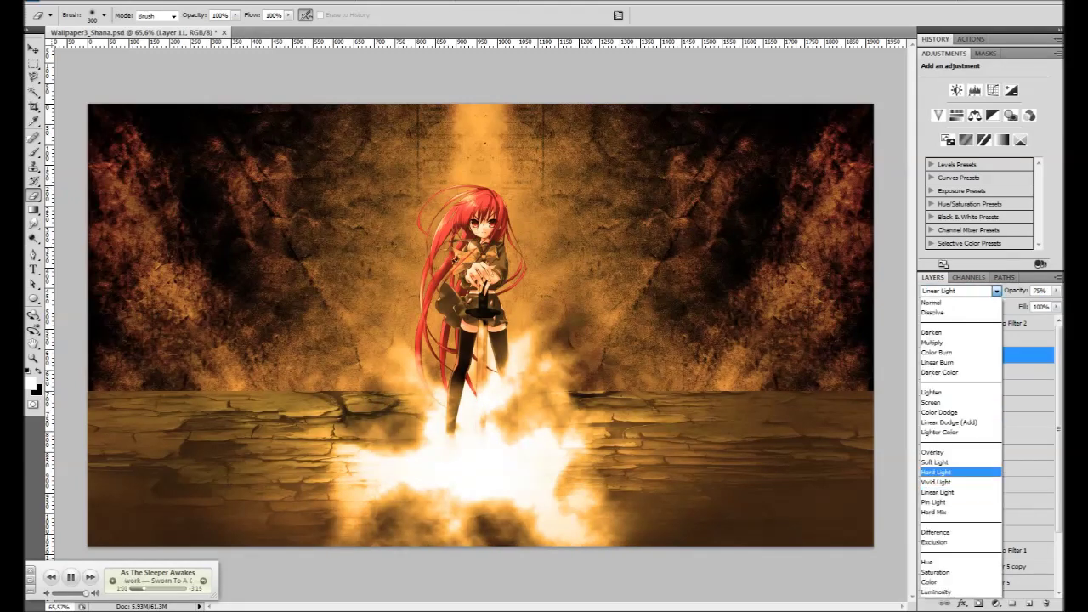
{"action": "key", "text": "Down"}
{"action": "key", "text": "Up"}
{"action": "key", "text": "Up"}
{"action": "key", "text": "Up"}
{"action": "key", "text": "Up"}
{"action": "key", "text": "Up"}
{"action": "key", "text": "Up"}
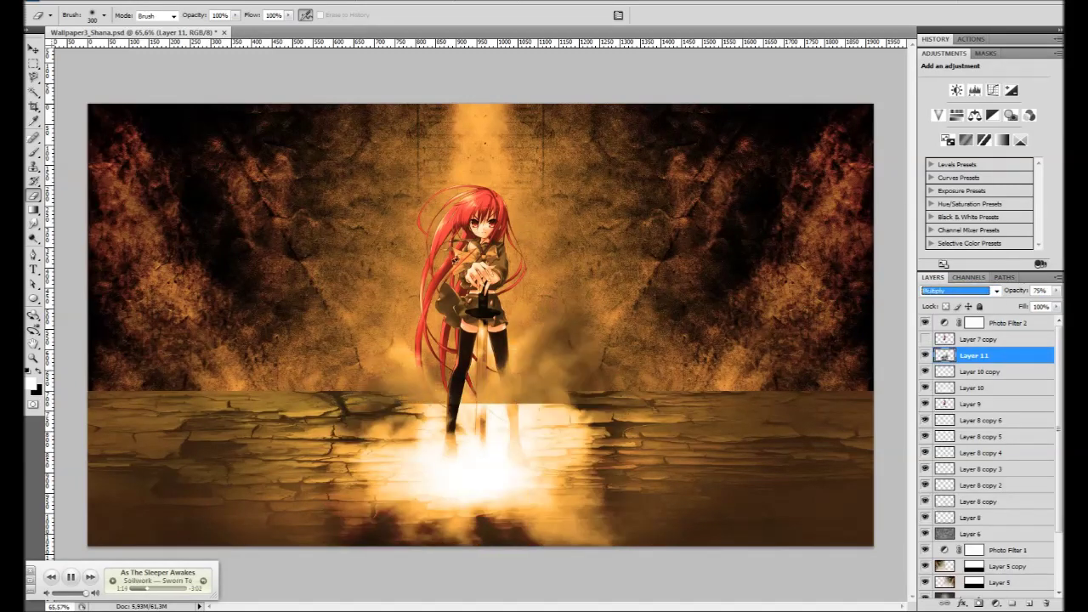
{"action": "key", "text": "Up"}
{"action": "key", "text": "Up"}
{"action": "key", "text": "Up"}
{"action": "key", "text": "Up"}
{"action": "key", "text": "Up"}
{"action": "key", "text": "Up"}
{"action": "key", "text": "Return"}
Render clouds into the lasso selection on the new fog layer
{"action": "key", "text": "v"}
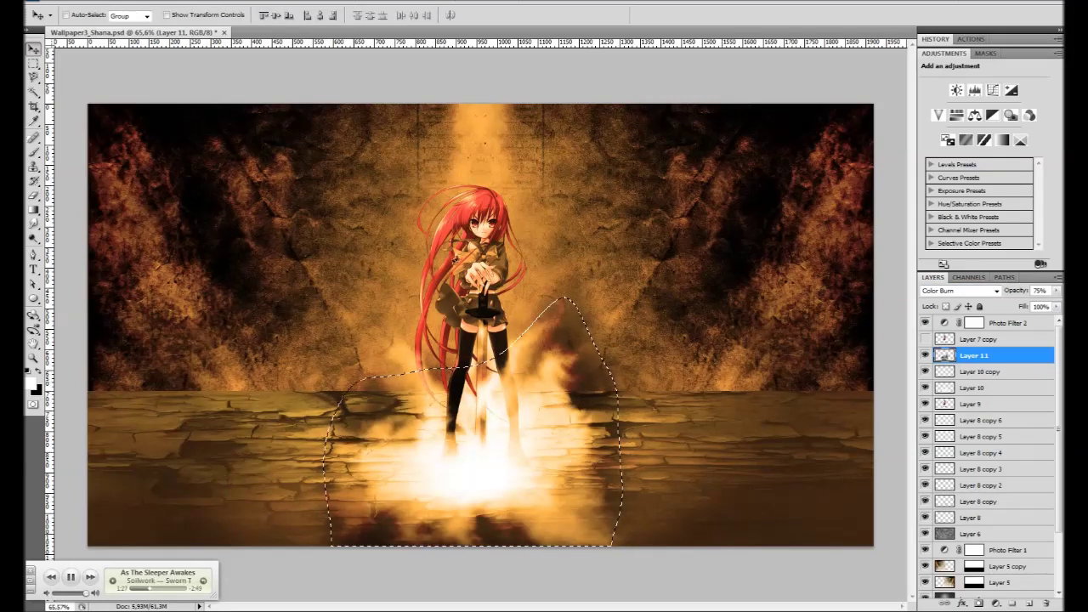
{"action": "left_click", "coordinate": [197, 2]}
{"action": "left_click", "coordinate": [339, 157]}
{"action": "left_click", "coordinate": [162, 2]}
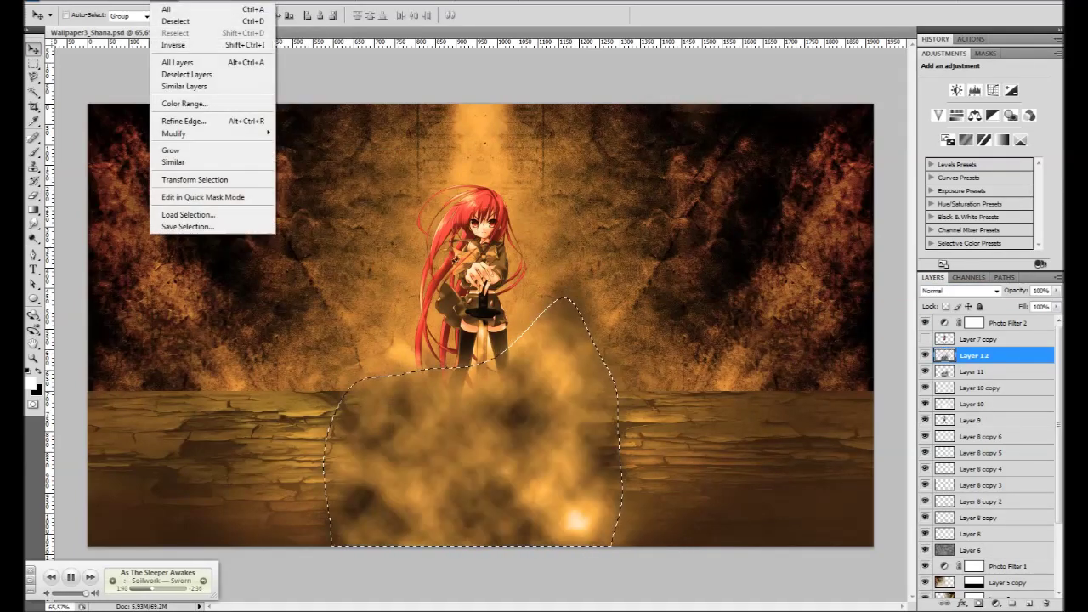
{"action": "left_click", "coordinate": [339, 157]}
{"action": "left_click", "coordinate": [959, 291]}
Deselect and set the fog layer to Multiply at 75%, then bring up the source image folders
{"action": "key", "text": "Down"}
{"action": "key", "text": "Down"}
{"action": "key", "text": "Down"}
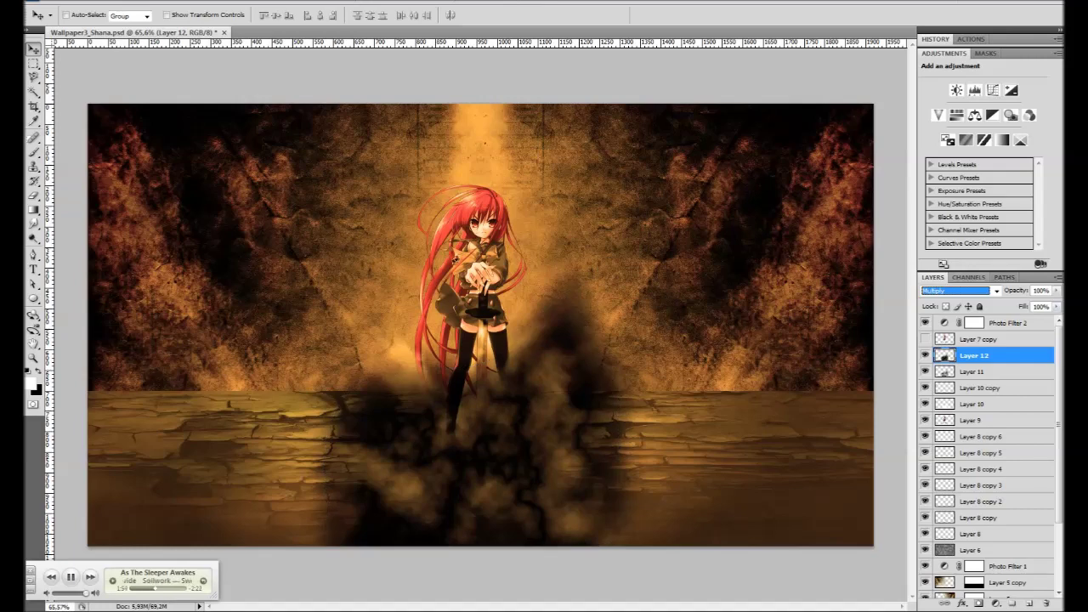
{"action": "key", "text": "ctrl+d"}
{"action": "key", "text": "Down"}
{"action": "key", "text": "Down"}
{"action": "key", "text": "Down"}
{"action": "key", "text": "Down"}
{"action": "key", "text": "Down"}
{"action": "key", "text": "Down"}
{"action": "key", "text": "Down"}
{"action": "key", "text": "Down"}
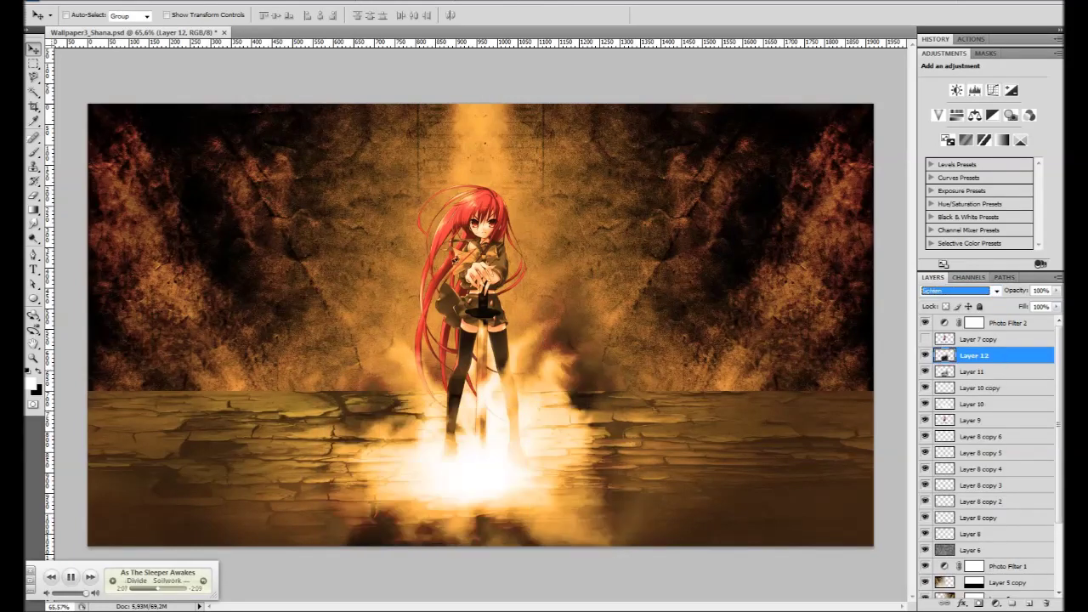
{"action": "key", "text": "Down"}
{"action": "key", "text": "Down"}
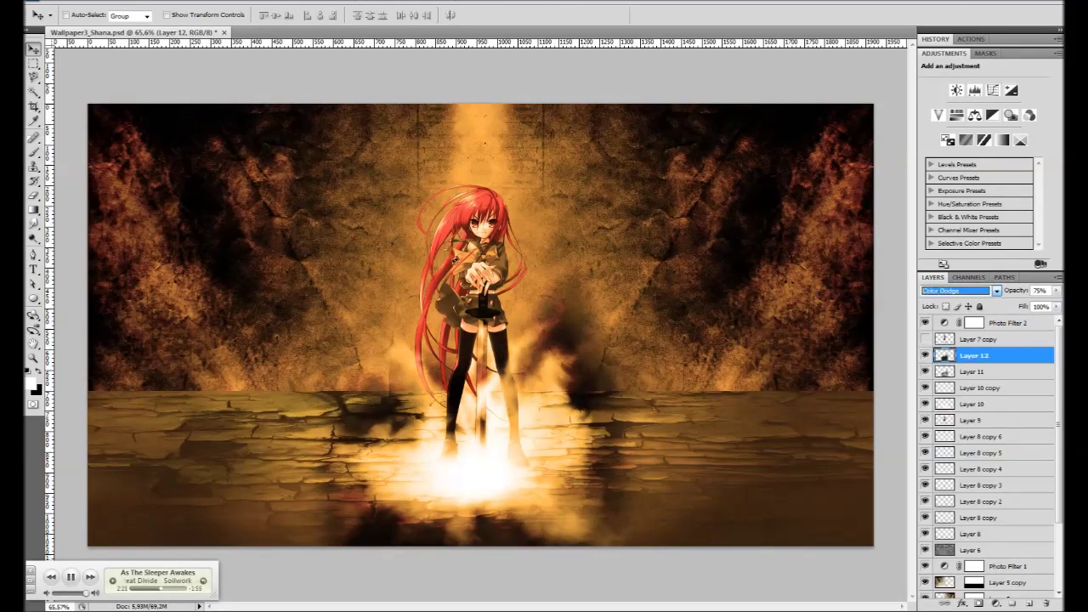
{"action": "key", "text": "Down"}
{"action": "key", "text": "Down"}
{"action": "key", "text": "Down"}
{"action": "key", "text": "Up"}
{"action": "key", "text": "Down"}
{"action": "key", "text": "Return"}
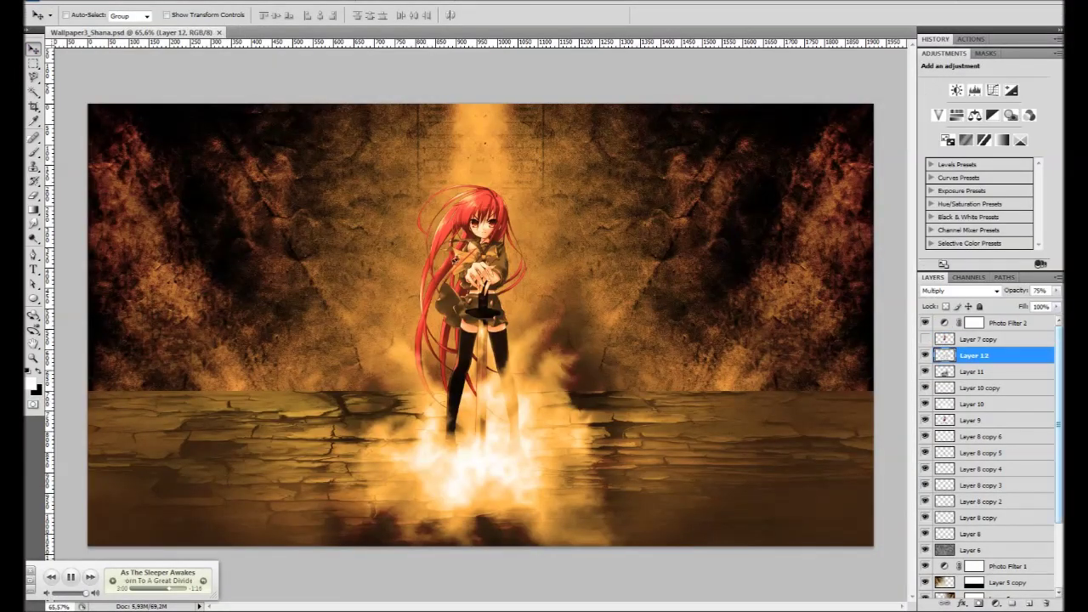
{"action": "key", "text": "super+e"}
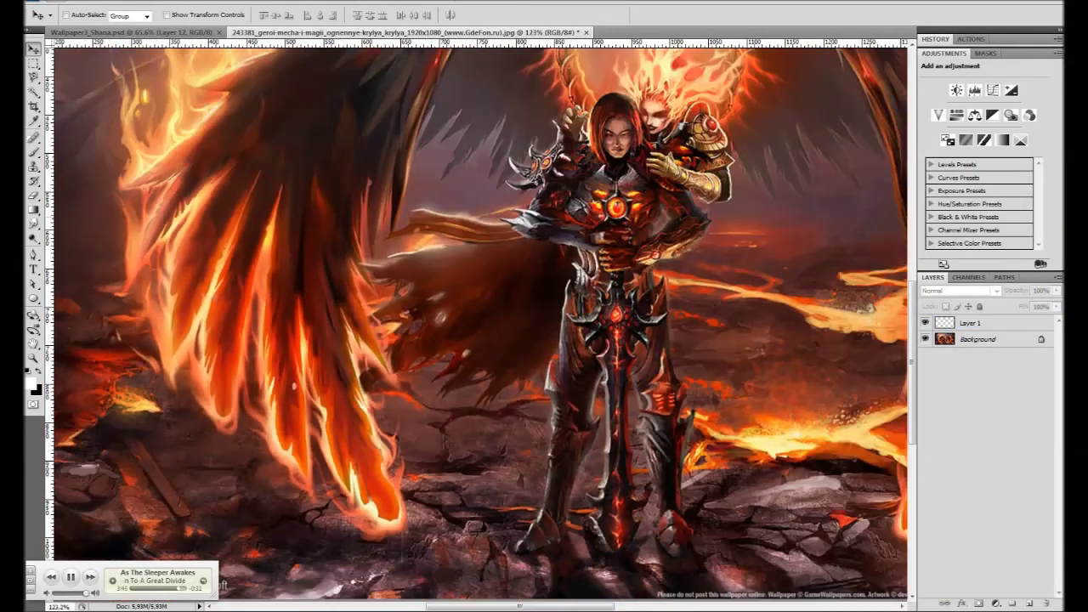
Paint soft white over both wing areas on Layer 1 with a 100 px brush
{"action": "left_click", "coordinate": [971, 324]}
{"action": "right_click", "coordinate": [400, 332]}
{"action": "double_click", "coordinate": [570, 517]}
{"action": "mouse_move", "coordinate": [374, 527]}
{"action": "left_mouse_down"}
{"action": "mouse_move", "coordinate": [281, 382]}
{"action": "mouse_move", "coordinate": [323, 255]}
{"action": "mouse_move", "coordinate": [222, 408]}
{"action": "mouse_move", "coordinate": [170, 170]}
{"action": "left_mouse_up"}
{"action": "scroll", "coordinate": [212, 298], "scroll_direction": "up", "scroll_amount": 3}
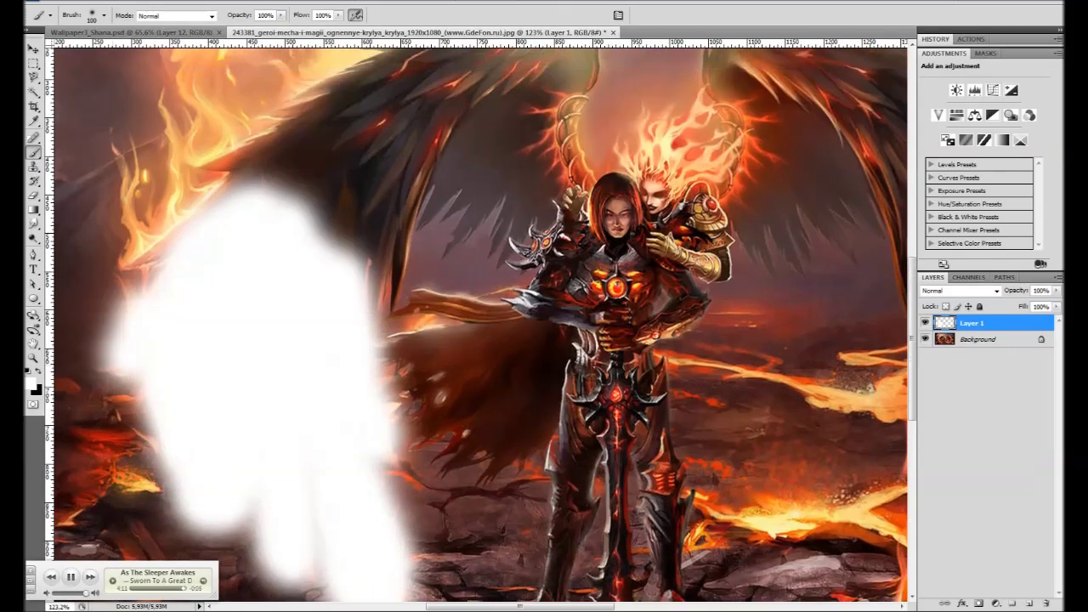
{"action": "left_click_drag", "start_coordinate": [127, 383], "coordinate": [187, 85]}
{"action": "mouse_move", "coordinate": [170, 170]}
{"action": "left_mouse_down"}
{"action": "mouse_move", "coordinate": [408, 94]}
{"action": "mouse_move", "coordinate": [477, 323]}
{"action": "left_mouse_up"}
{"action": "scroll", "coordinate": [425, 256], "scroll_direction": "up", "scroll_amount": 5}
{"action": "mouse_move", "coordinate": [170, 136]}
{"action": "left_mouse_down"}
{"action": "mouse_move", "coordinate": [604, 153]}
{"action": "mouse_move", "coordinate": [476, 357]}
{"action": "left_mouse_up"}
{"action": "left_click_drag", "start_coordinate": [595, 212], "coordinate": [451, 425]}
{"action": "scroll", "coordinate": [510, 298], "scroll_direction": "down", "scroll_amount": 5}
{"action": "scroll", "coordinate": [511, 298], "scroll_direction": "up", "scroll_amount": 5}
{"action": "left_click_drag", "start_coordinate": [510, 128], "coordinate": [510, 324]}
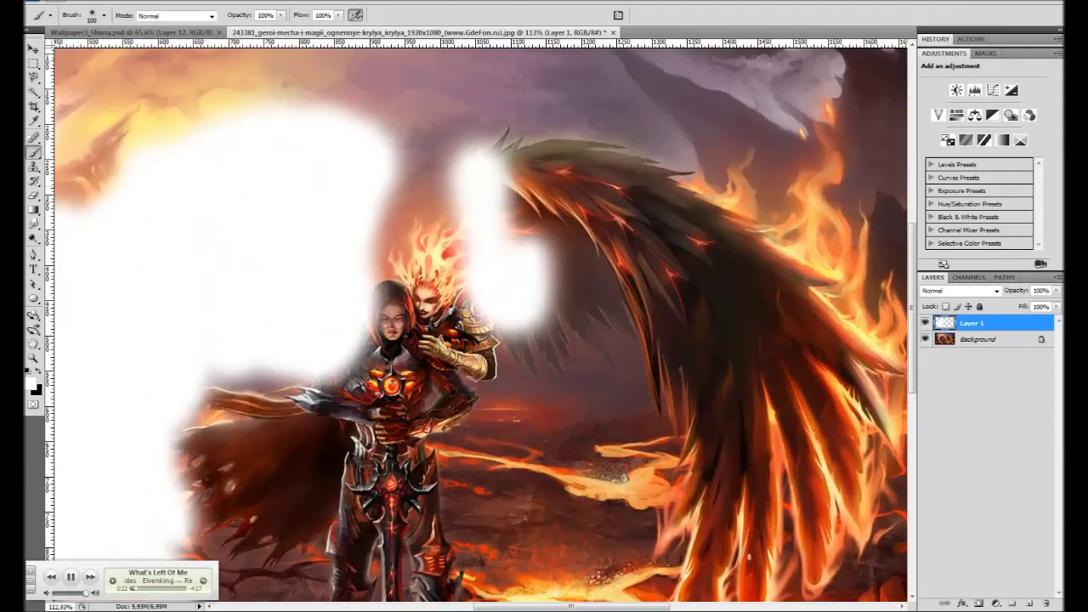
{"action": "left_click_drag", "start_coordinate": [476, 136], "coordinate": [867, 357]}
{"action": "mouse_move", "coordinate": [527, 187]}
{"action": "left_mouse_down"}
{"action": "mouse_move", "coordinate": [612, 391]}
{"action": "mouse_move", "coordinate": [850, 476]}
{"action": "mouse_move", "coordinate": [723, 493]}
{"action": "left_mouse_up"}
{"action": "scroll", "coordinate": [544, 323], "scroll_direction": "down", "scroll_amount": 3}
{"action": "left_click_drag", "start_coordinate": [680, 365], "coordinate": [723, 587]}
{"action": "left_click_drag", "start_coordinate": [808, 324], "coordinate": [850, 511]}
{"action": "left_click_drag", "start_coordinate": [663, 255], "coordinate": [748, 119]}
{"action": "scroll", "coordinate": [510, 323], "scroll_direction": "down", "scroll_amount": 5}
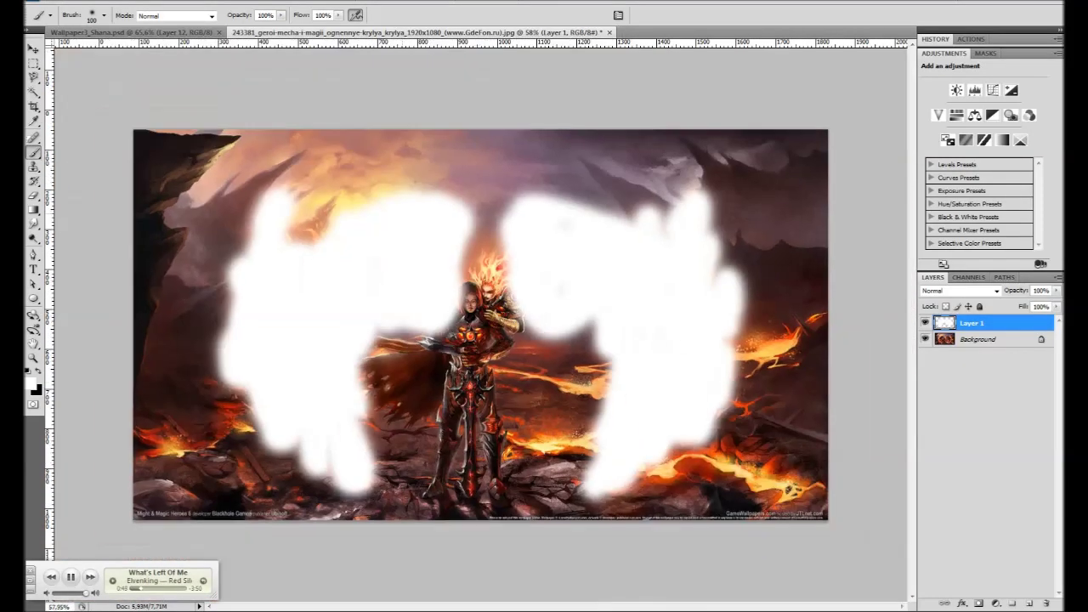
Load the painted areas as a selection, copy the wings from Background, and paste into the Shana wallpaper
{"action": "left_click", "coordinate": [945, 323], "text": "ctrl"}
{"action": "left_click", "coordinate": [926, 323]}
{"action": "left_click", "coordinate": [978, 339]}
{"action": "key", "text": "ctrl+c"}
{"action": "key", "text": "ctrl+Tab"}
{"action": "key", "text": "ctrl+v"}
Move the wings layer below Layer 9 and hide Layers 9–12
{"action": "key", "text": "v"}
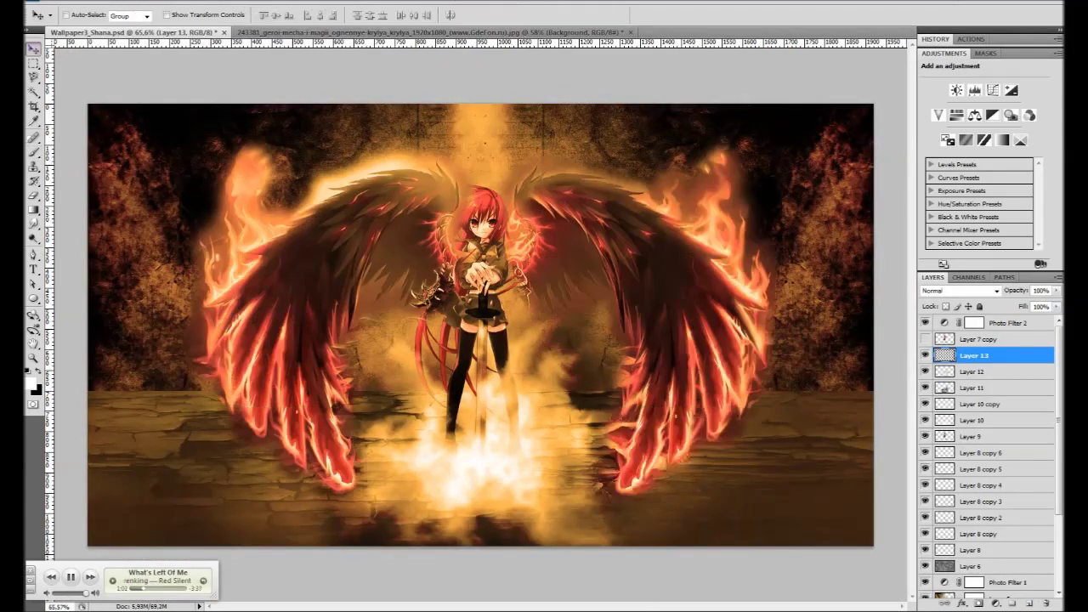
{"action": "left_click_drag", "start_coordinate": [974, 356], "coordinate": [974, 429]}
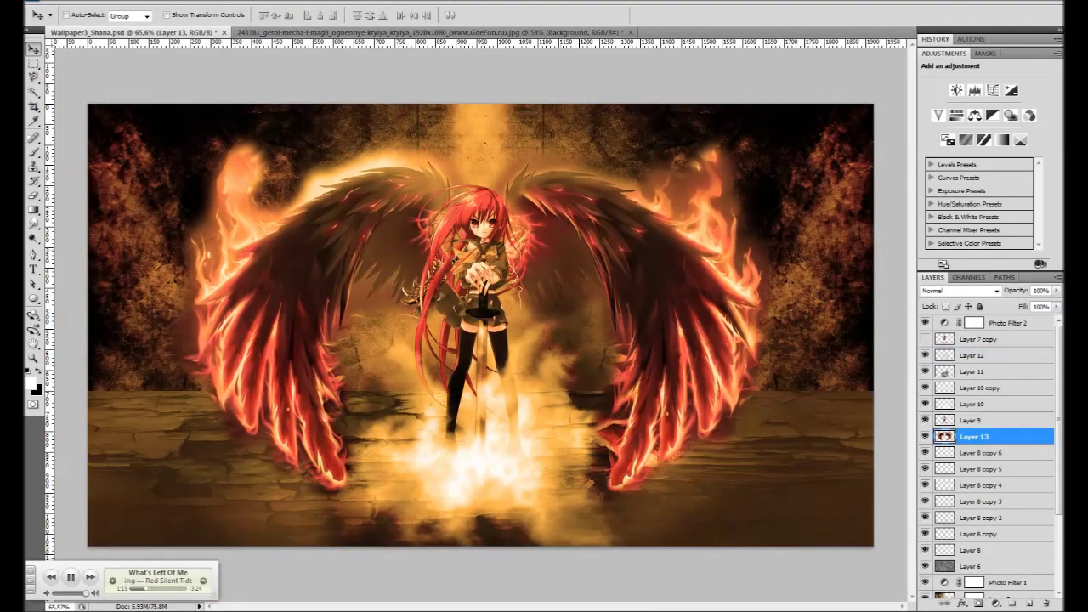
{"action": "left_click", "coordinate": [973, 356], "text": "shift"}
{"action": "left_click_drag", "start_coordinate": [925, 355], "coordinate": [925, 420]}
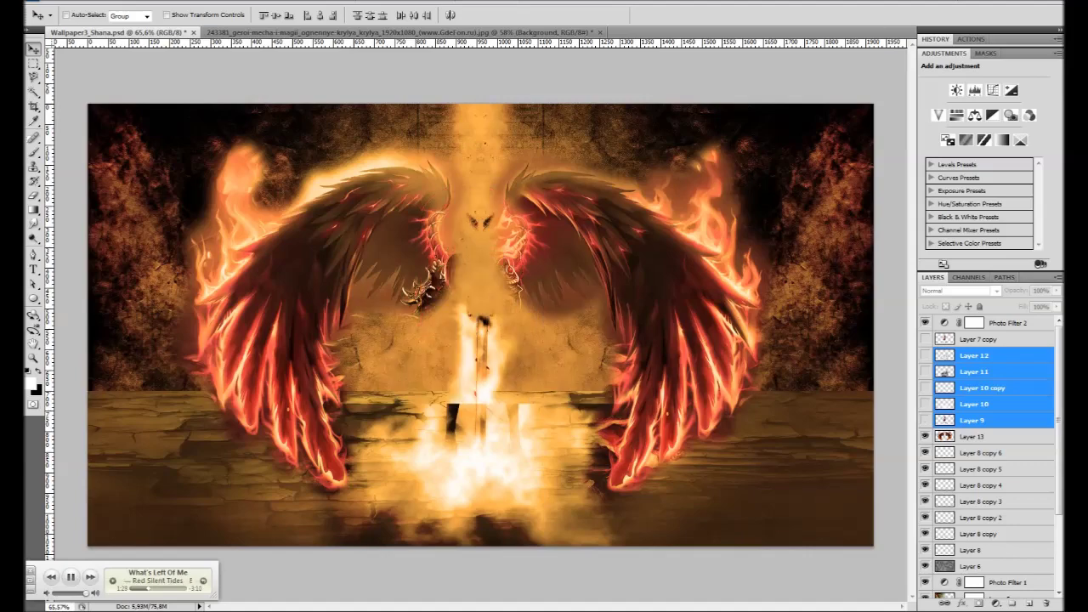
{"action": "left_click", "coordinate": [974, 436]}
Erase the leftover armour, dark red ornament and bright upper-edge glow from the Layer 13 wings
{"action": "key", "text": "b"}
{"action": "scroll", "coordinate": [578, 340], "scroll_direction": "up", "scroll_amount": 2}
{"action": "key", "text": "e"}
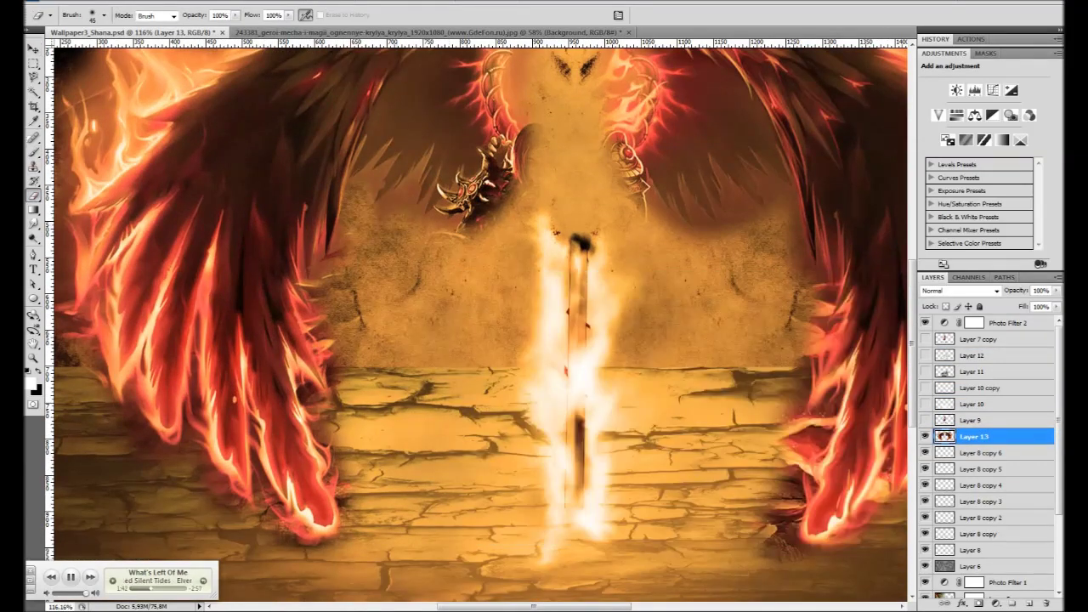
{"action": "scroll", "coordinate": [392, 188], "scroll_direction": "up", "scroll_amount": 3}
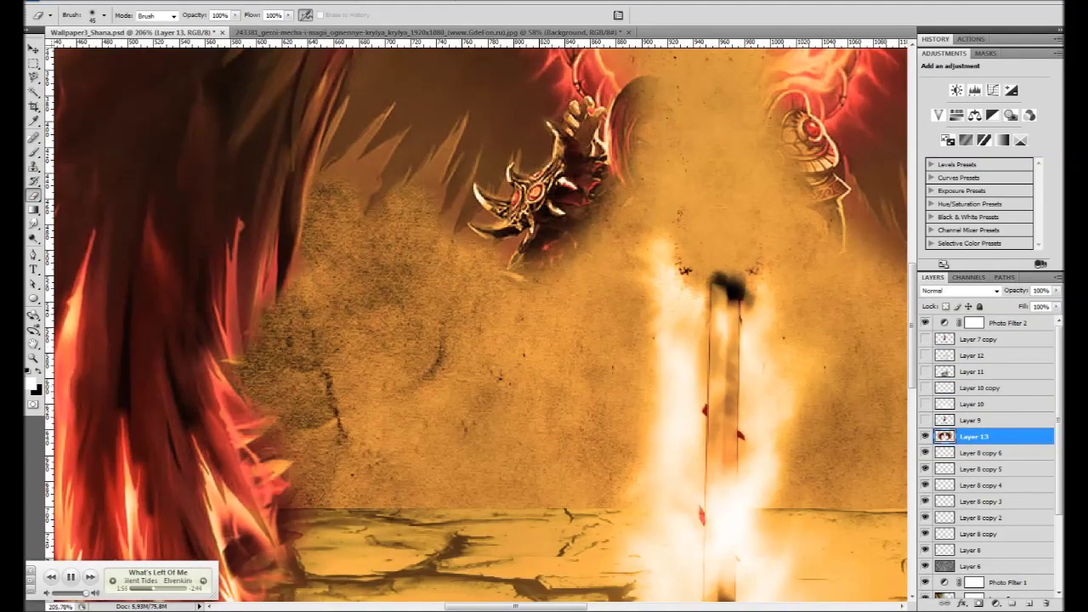
{"action": "scroll", "coordinate": [476, 323], "scroll_direction": "up", "scroll_amount": 1}
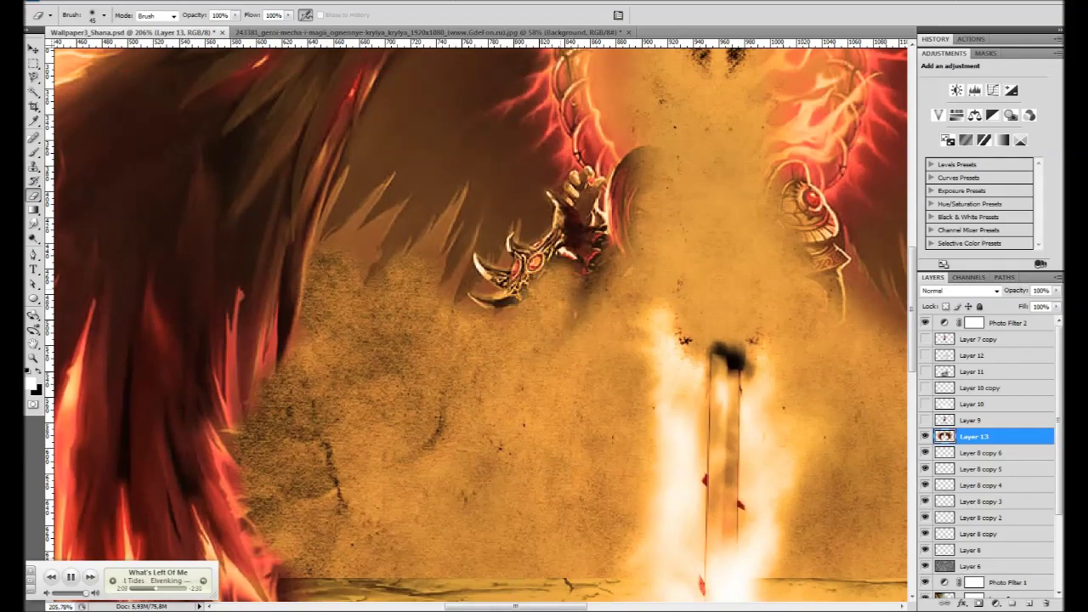
{"action": "left_click_drag", "start_coordinate": [565, 272], "coordinate": [630, 165]}
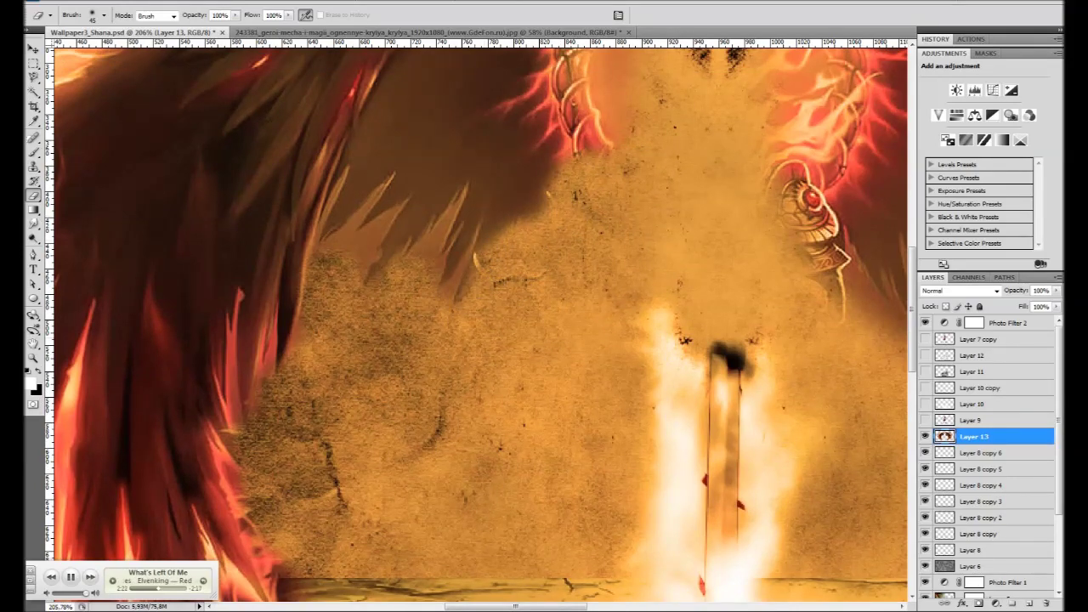
{"action": "left_click_drag", "start_coordinate": [850, 213], "coordinate": [837, 323]}
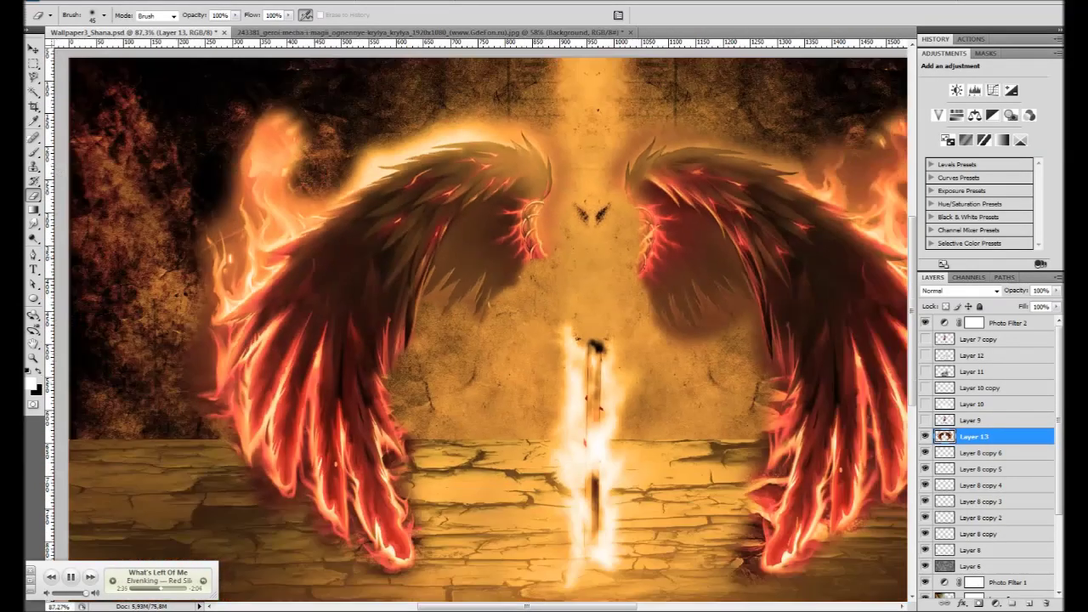
{"action": "scroll", "coordinate": [476, 323], "scroll_direction": "down", "scroll_amount": 2}
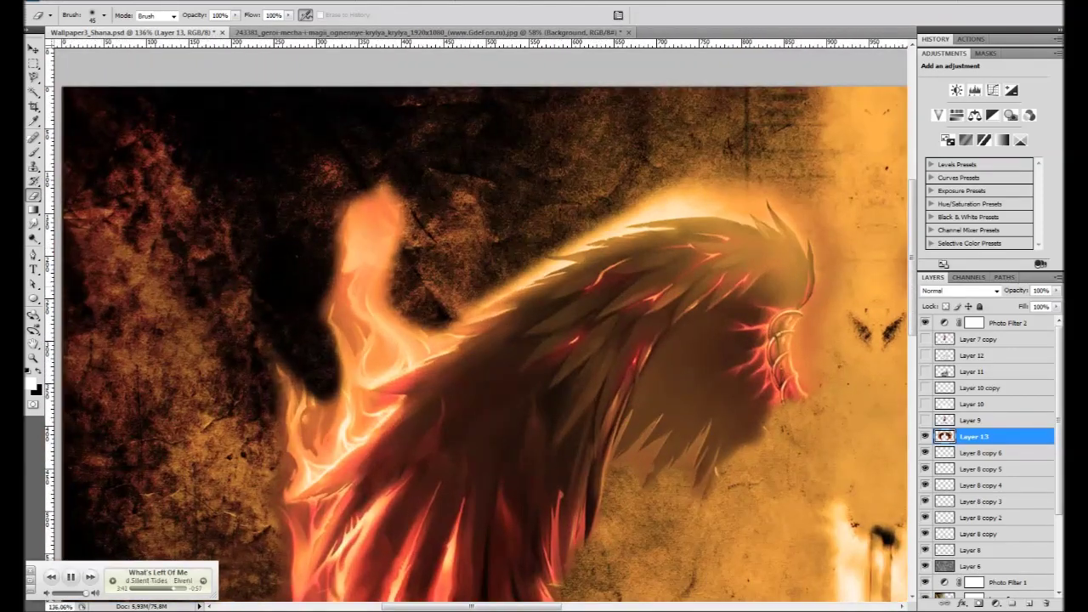
{"action": "left_click_drag", "start_coordinate": [485, 304], "coordinate": [733, 170]}
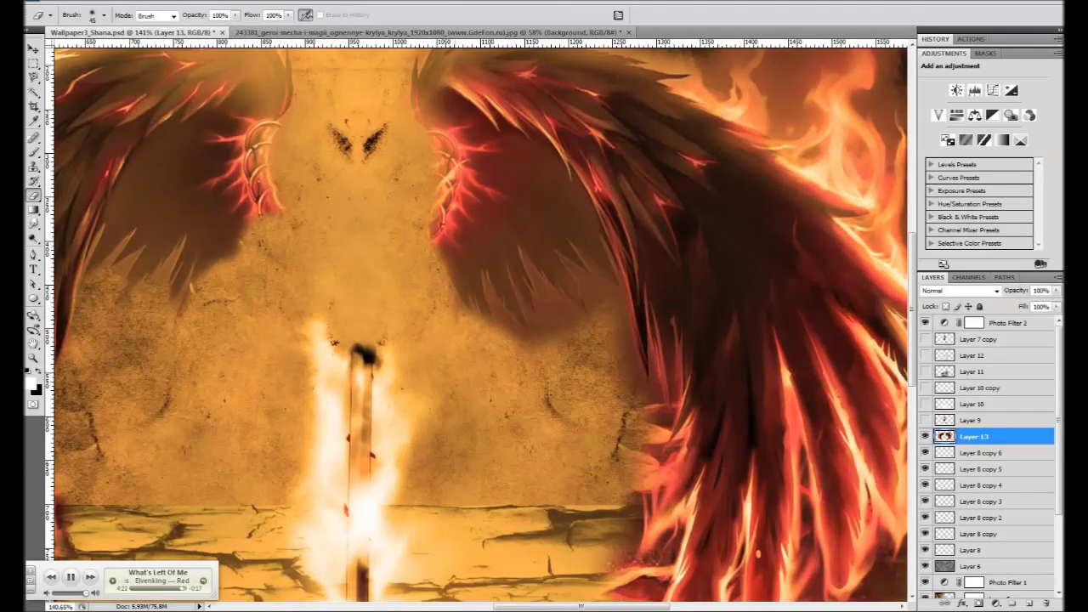
{"action": "scroll", "coordinate": [481, 323], "scroll_direction": "down", "scroll_amount": 3}
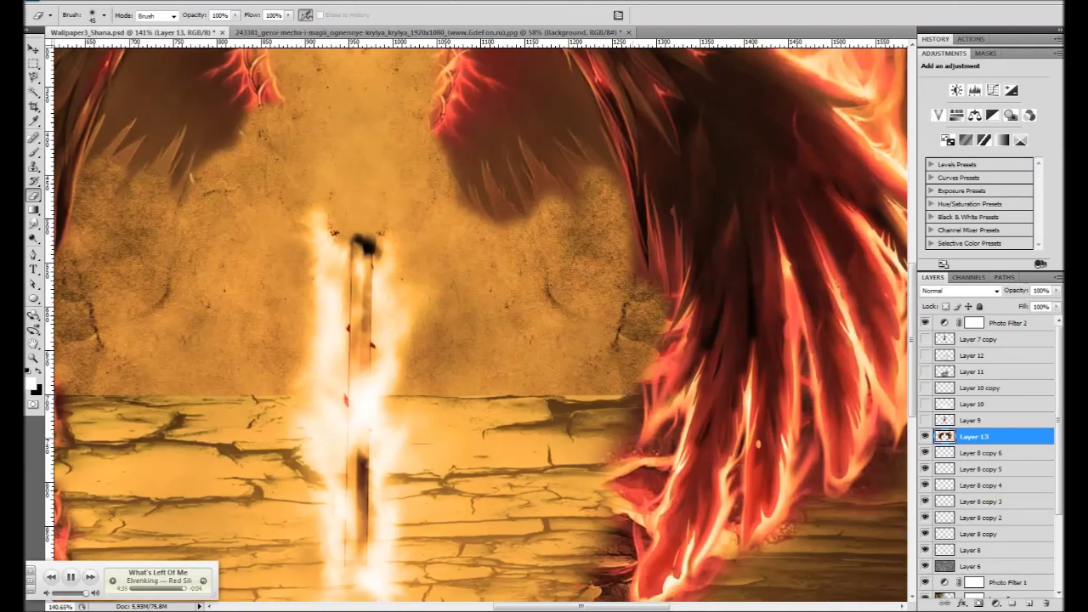
{"action": "scroll", "coordinate": [480, 323], "scroll_direction": "down", "scroll_amount": 2}
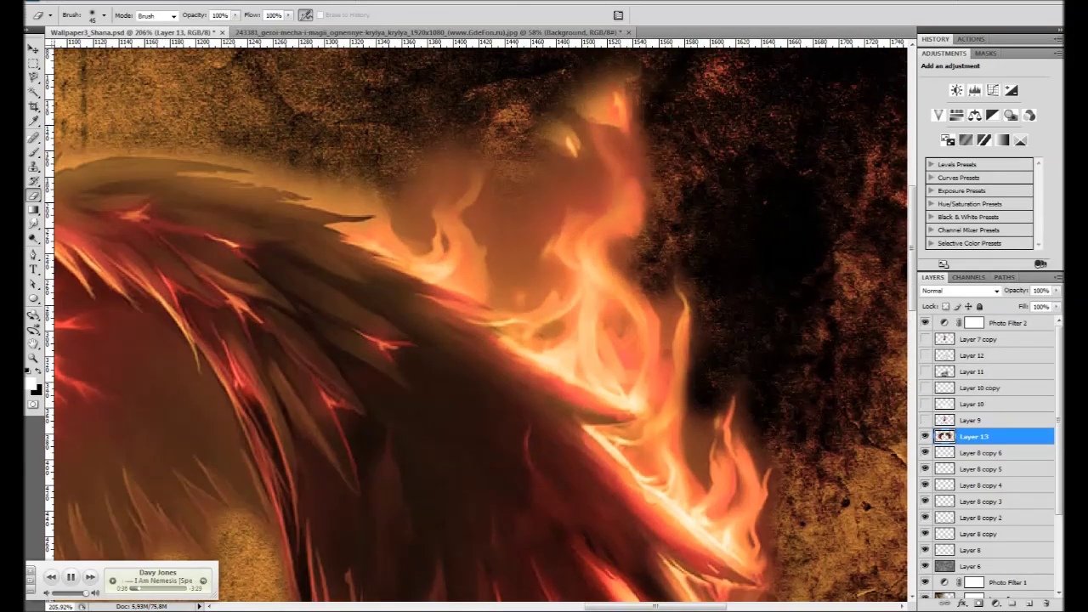
{"action": "key", "text": "ctrl+0"}
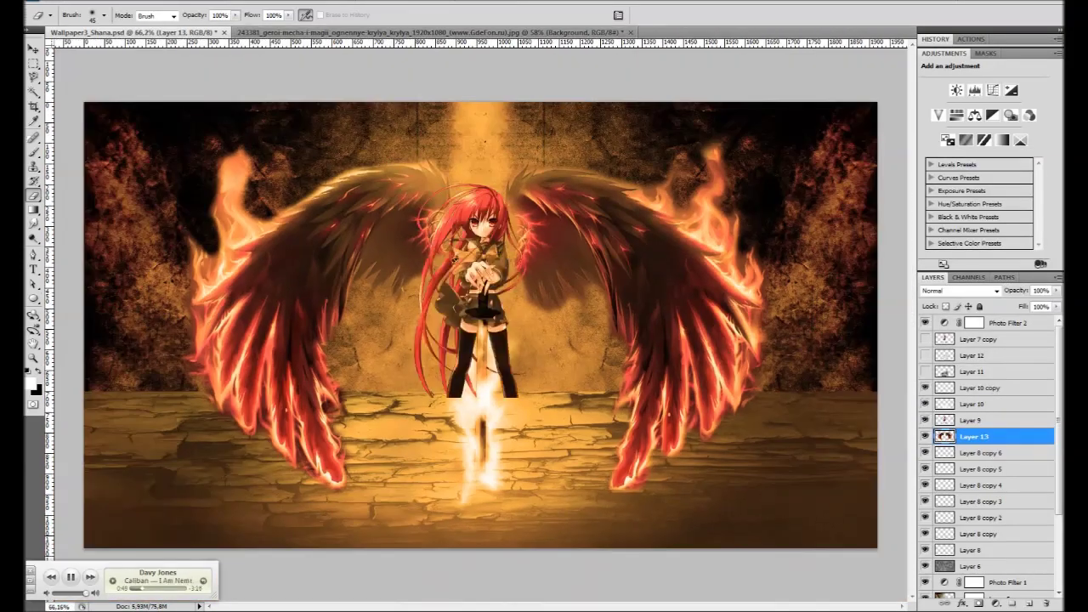
Scale the Layer 13 wings down toward the centre
{"action": "key", "text": "ctrl+t"}
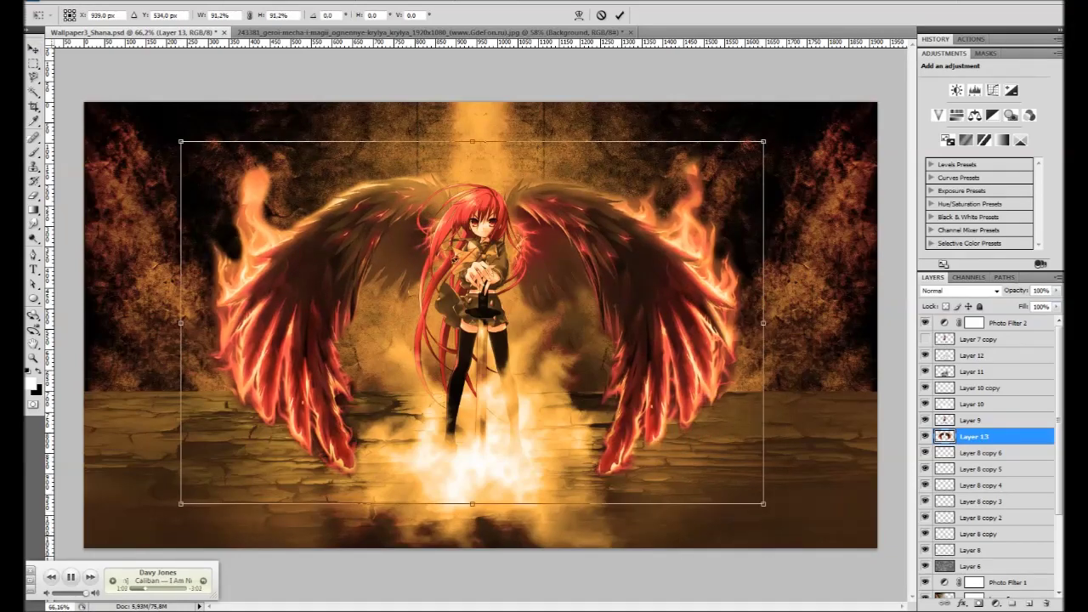
{"action": "left_click_drag", "start_coordinate": [919, 524], "coordinate": [705, 500]}
{"action": "key", "text": "Return"}
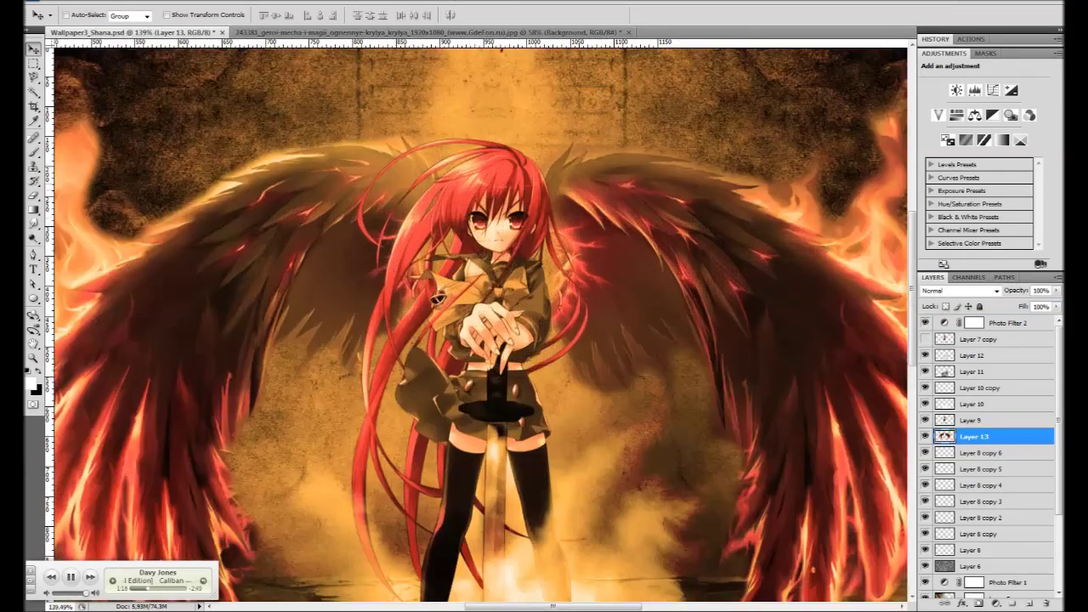
{"action": "key", "text": "ctrl+t"}
{"action": "key", "text": "Return"}
Warp the wings, bowing the left top corner and side outward, and commit
{"action": "scroll", "coordinate": [476, 323], "scroll_direction": "up", "scroll_amount": 2}
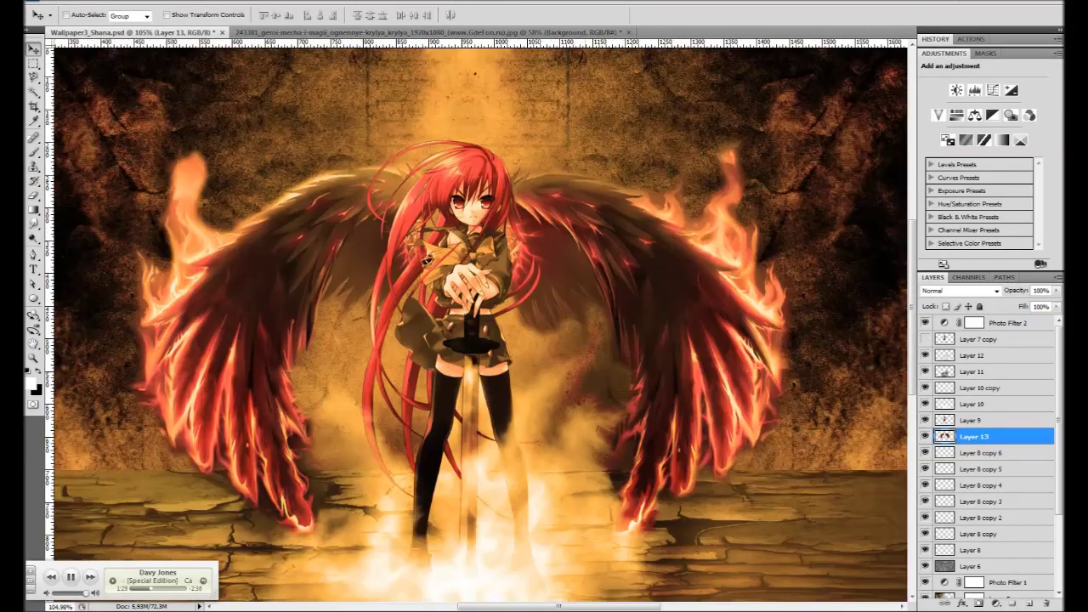
{"action": "scroll", "coordinate": [477, 324], "scroll_direction": "down", "scroll_amount": 3}
{"action": "scroll", "coordinate": [476, 323], "scroll_direction": "up", "scroll_amount": 1}
{"action": "scroll", "coordinate": [477, 324], "scroll_direction": "up", "scroll_amount": 1}
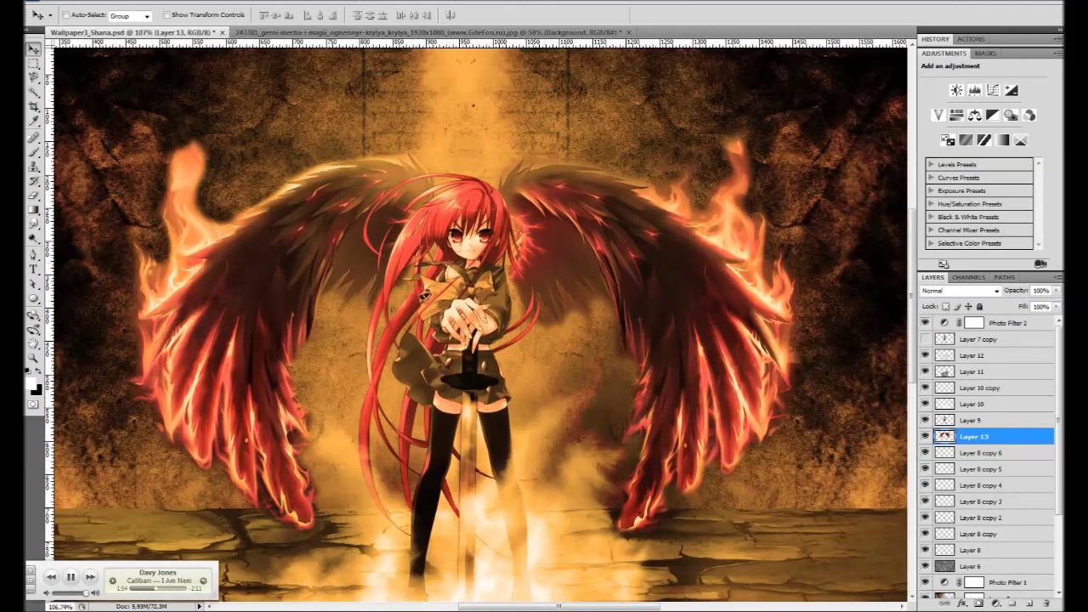
{"action": "scroll", "coordinate": [476, 323], "scroll_direction": "down", "scroll_amount": 1}
{"action": "scroll", "coordinate": [476, 323], "scroll_direction": "down", "scroll_amount": 1}
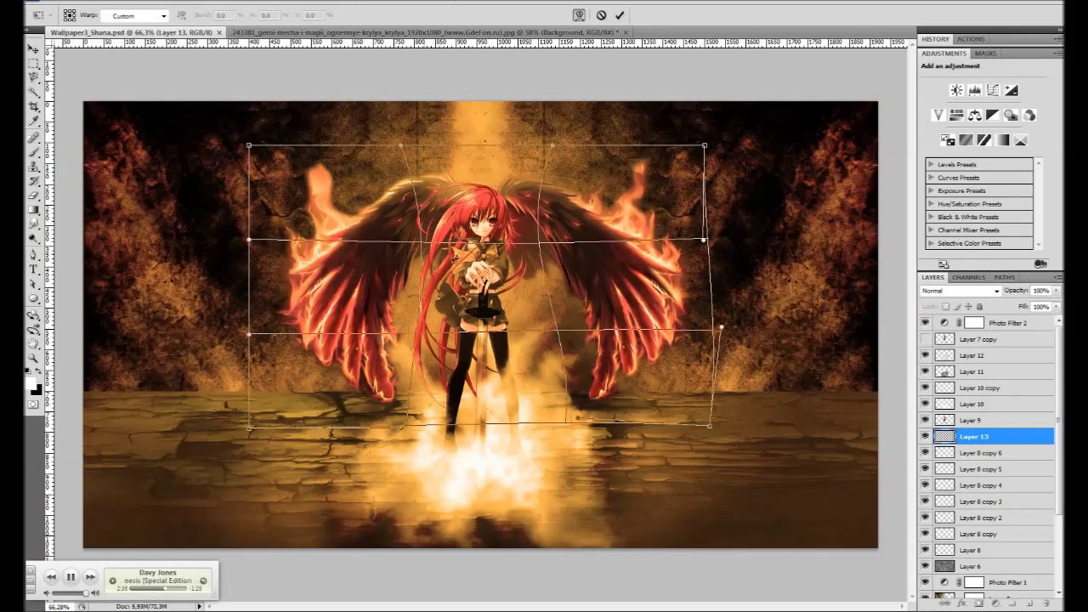
{"action": "left_click_drag", "start_coordinate": [249, 241], "coordinate": [201, 205]}
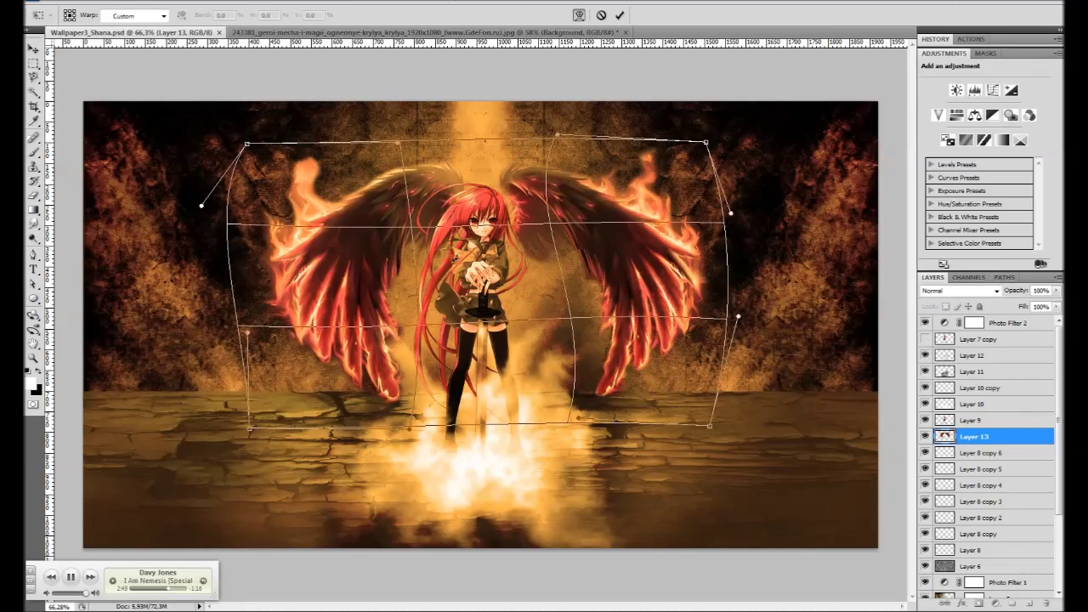
{"action": "left_click_drag", "start_coordinate": [201, 206], "coordinate": [173, 196]}
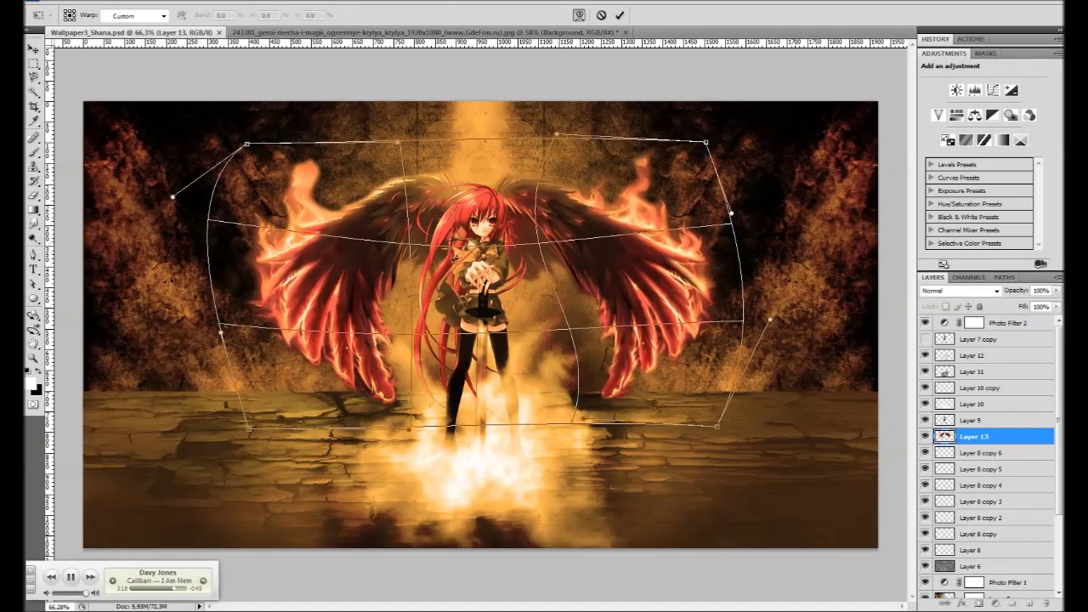
{"action": "scroll", "coordinate": [480, 325], "scroll_direction": "up", "scroll_amount": 3}
{"action": "scroll", "coordinate": [480, 325], "scroll_direction": "down", "scroll_amount": 2}
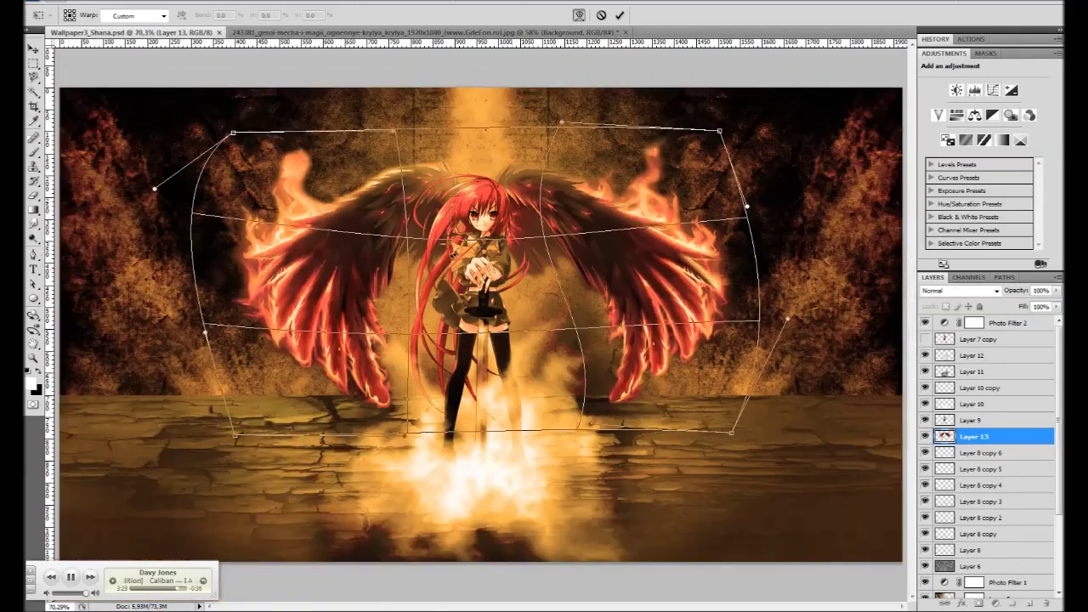
{"action": "key", "text": "Return"}
Compare earlier History states and return to the latest warped state
{"action": "scroll", "coordinate": [481, 325], "scroll_direction": "up", "scroll_amount": 2}
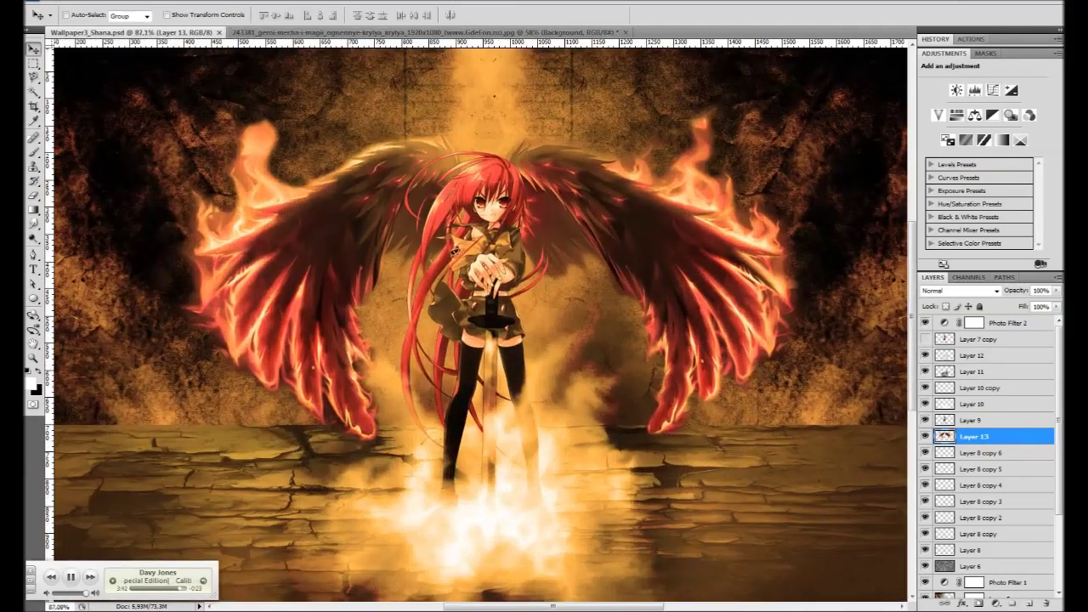
{"action": "left_click", "coordinate": [935, 39]}
{"action": "left_click", "coordinate": [962, 76]}
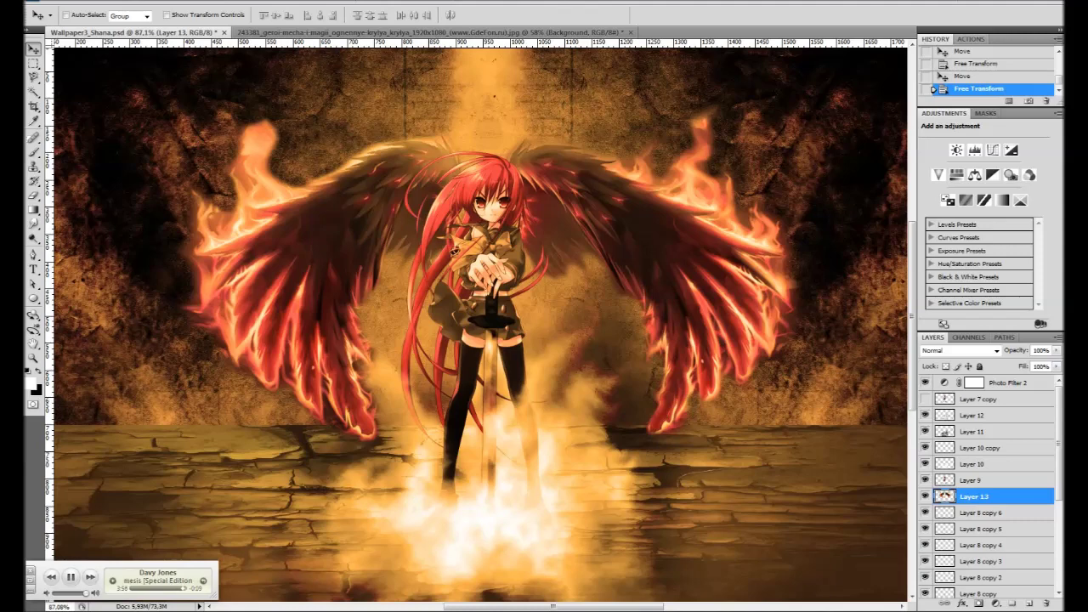
{"action": "left_click", "coordinate": [935, 39]}
{"action": "scroll", "coordinate": [480, 325], "scroll_direction": "down", "scroll_amount": 2}
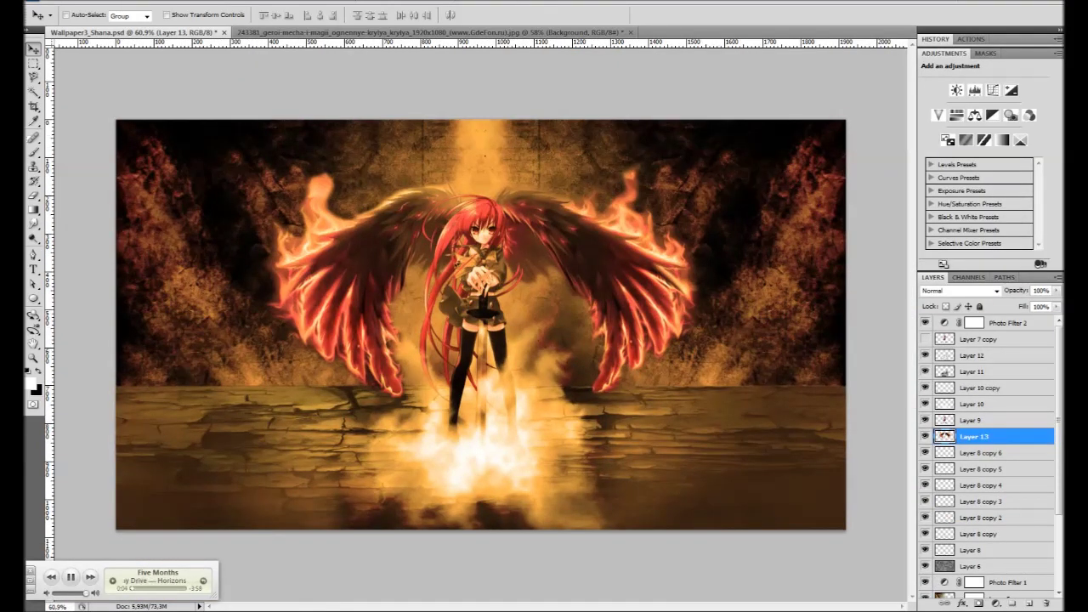
Render orange clouds on a new layer at 75% opacity
{"action": "key", "text": "alt+bracketright"}
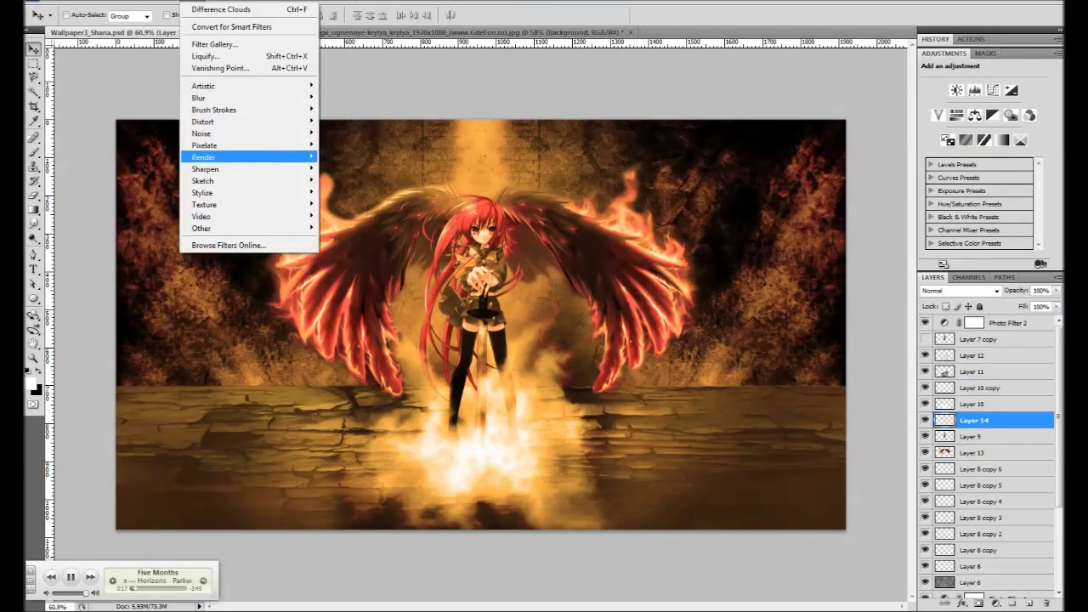
{"action": "left_click", "coordinate": [349, 129]}
{"action": "type", "text": "75"}
Erase clouds from the character and wings with a 200 px eraser, then fade the layer to 15%
{"action": "right_click", "coordinate": [196, 247]}
{"action": "double_click", "coordinate": [425, 428]}
{"action": "left_click_drag", "start_coordinate": [425, 331], "coordinate": [391, 382]}
{"action": "left_click_drag", "start_coordinate": [460, 357], "coordinate": [498, 417]}
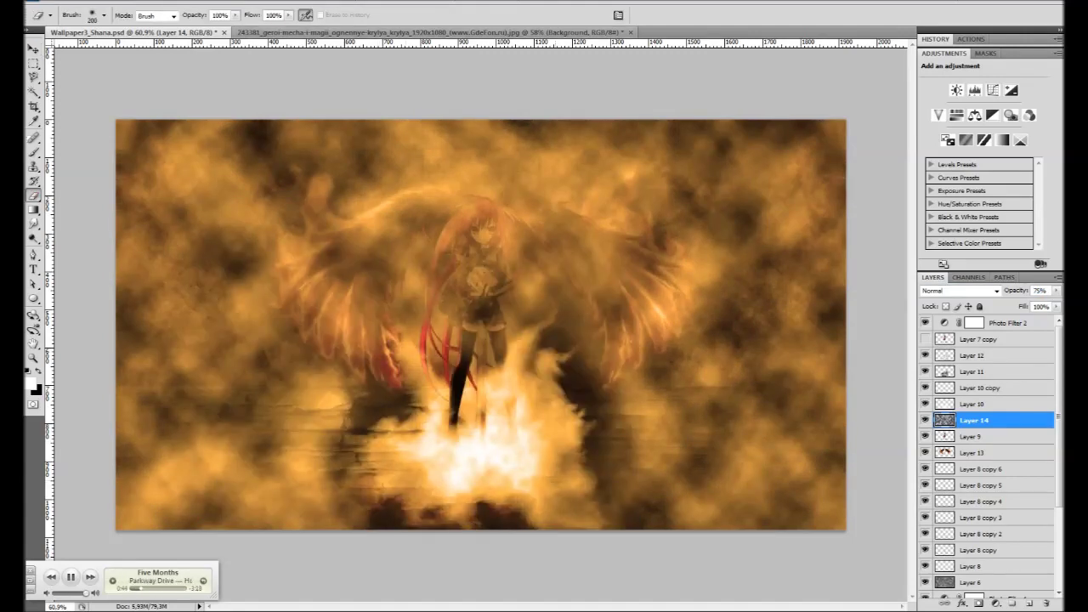
{"action": "left_click_drag", "start_coordinate": [477, 323], "coordinate": [545, 476]}
{"action": "mouse_move", "coordinate": [451, 221]}
{"action": "left_mouse_down"}
{"action": "mouse_move", "coordinate": [612, 238]}
{"action": "mouse_move", "coordinate": [664, 374]}
{"action": "left_mouse_up"}
{"action": "left_click_drag", "start_coordinate": [595, 187], "coordinate": [340, 255]}
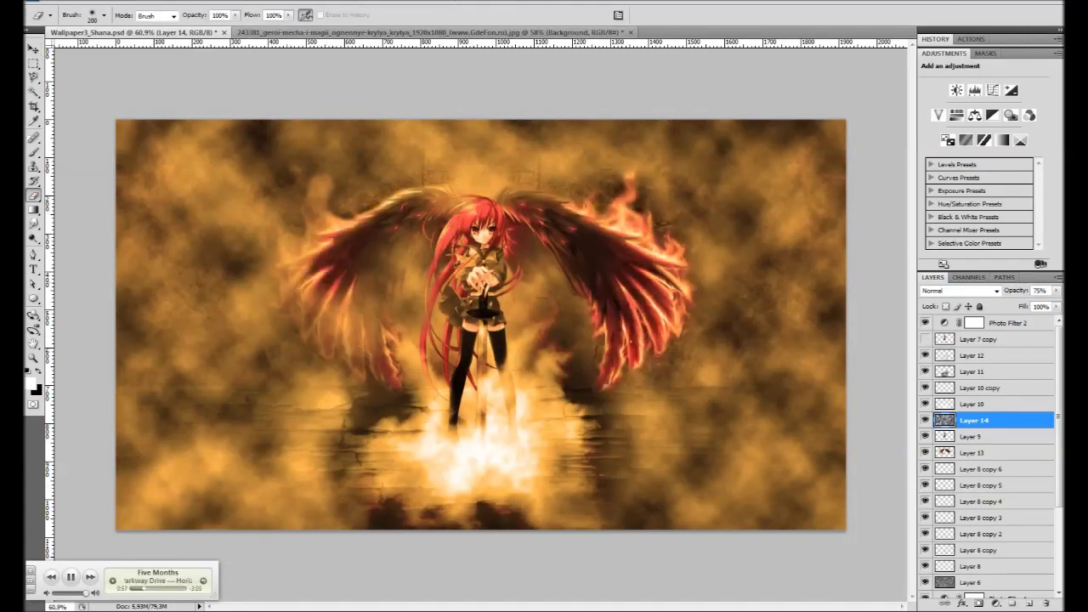
{"action": "left_click_drag", "start_coordinate": [307, 195], "coordinate": [374, 340]}
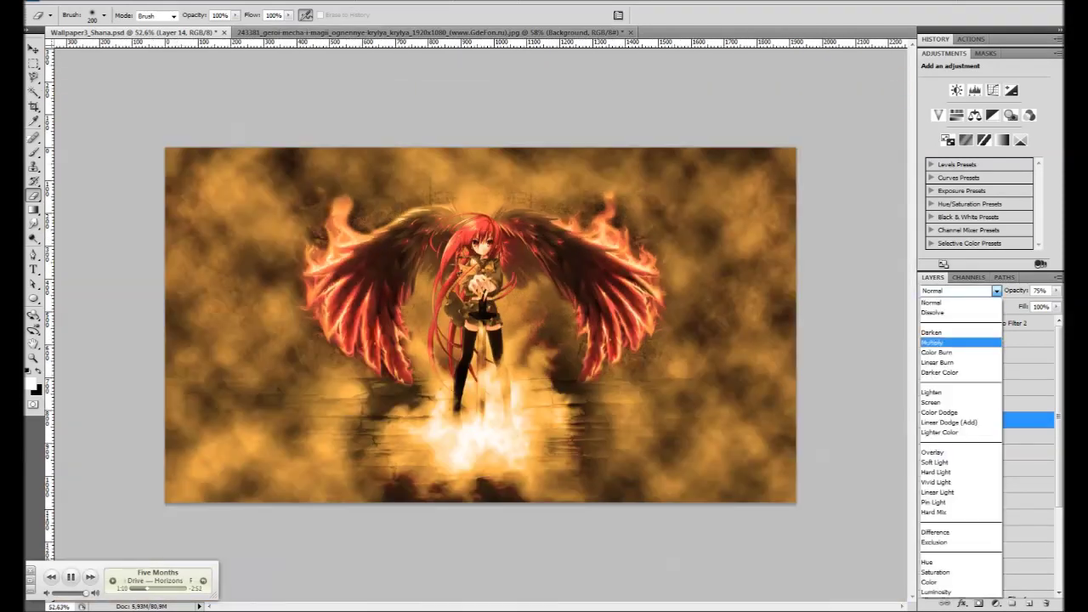
{"action": "key", "text": "Up"}
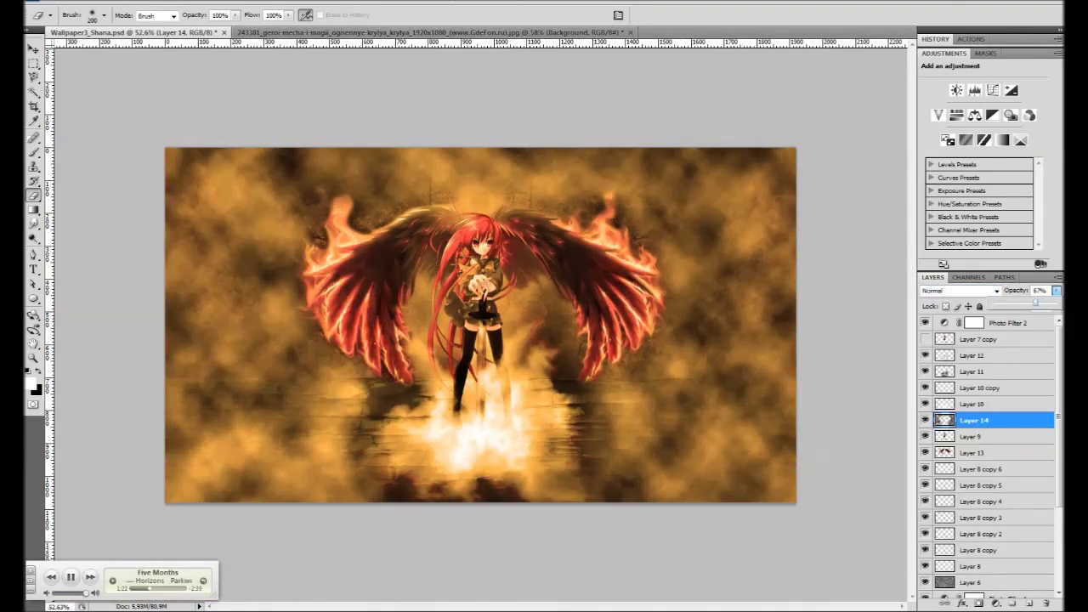
{"action": "left_click_drag", "start_coordinate": [1057, 291], "coordinate": [1008, 303]}
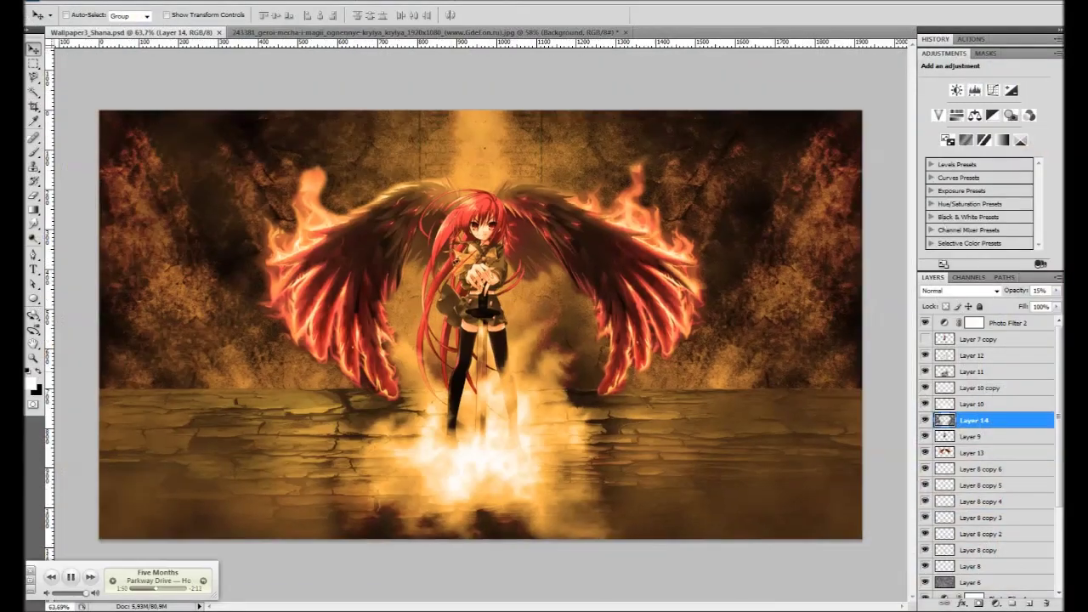
Duplicate the Layer 13 wings and apply a wide Gaussian Blur to the copy
{"action": "key", "text": "alt+bracketright"}
{"action": "key", "text": "alt+bracketright"}
{"action": "key", "text": "alt+bracketleft"}
{"action": "key", "text": "alt+bracketleft"}
{"action": "key", "text": "alt+bracketleft"}
{"action": "key", "text": "alt+bracketright"}
{"action": "key", "text": "alt+bracketright"}
{"action": "key", "text": "alt+bracketright"}
{"action": "key", "text": "alt+bracketright"}
{"action": "key", "text": "alt+bracketleft"}
{"action": "key", "text": "alt+bracketleft"}
{"action": "key", "text": "alt+bracketleft"}
{"action": "key", "text": "ctrl+j"}
{"action": "key", "text": "ctrl+plus"}
{"action": "left_click", "coordinate": [191, 3]}
{"action": "left_click", "coordinate": [352, 133]}
{"action": "left_click_drag", "start_coordinate": [695, 326], "coordinate": [717, 326]}
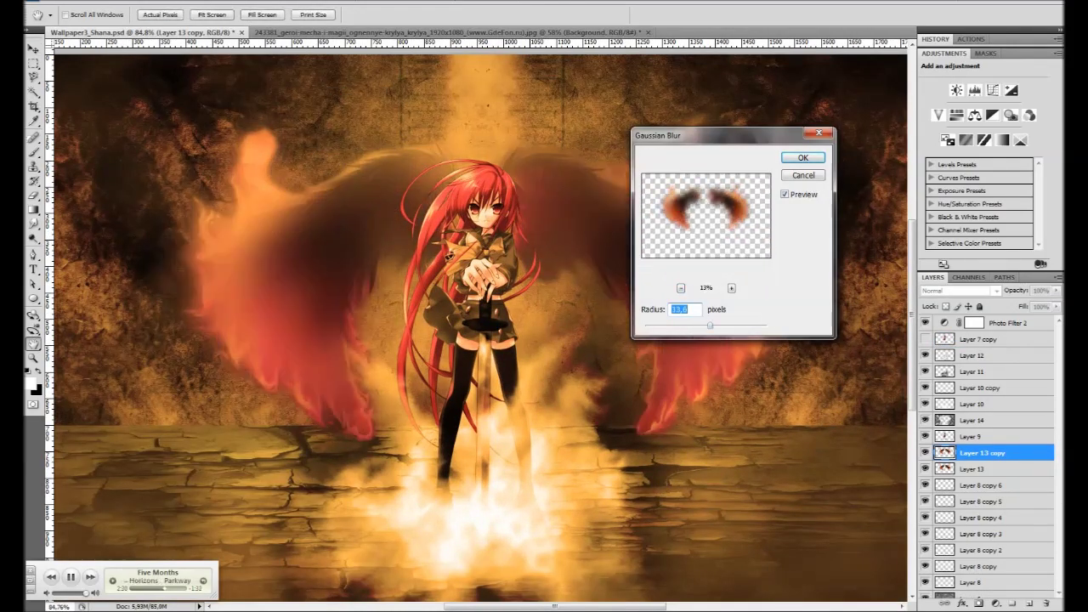
{"action": "key", "text": "Return"}
Give the blurred copy a lightening blend mode and move it below Layer 13
{"action": "key", "text": "v"}
{"action": "key", "text": "alt+shift+g"}
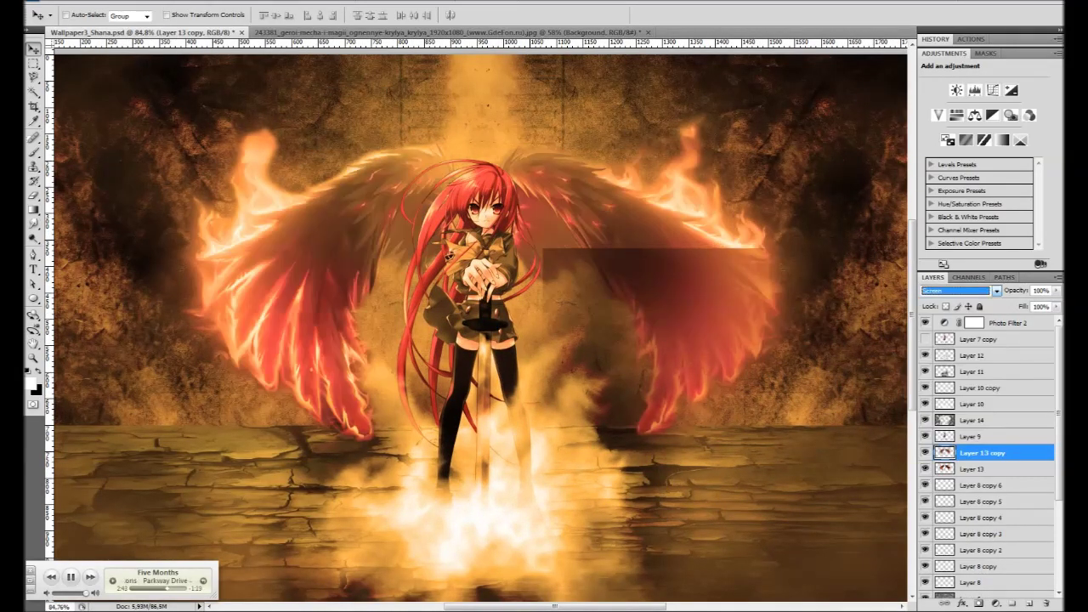
{"action": "key", "text": "ctrl+bracketleft"}
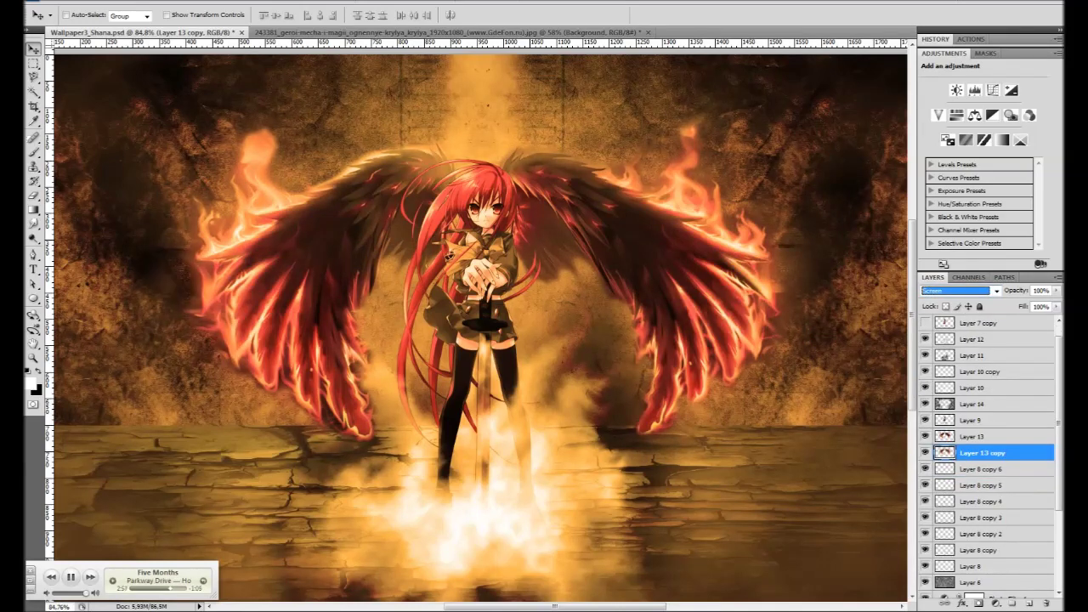
{"action": "key", "text": "alt+bracketright"}
{"action": "key", "text": "ctrl+0"}
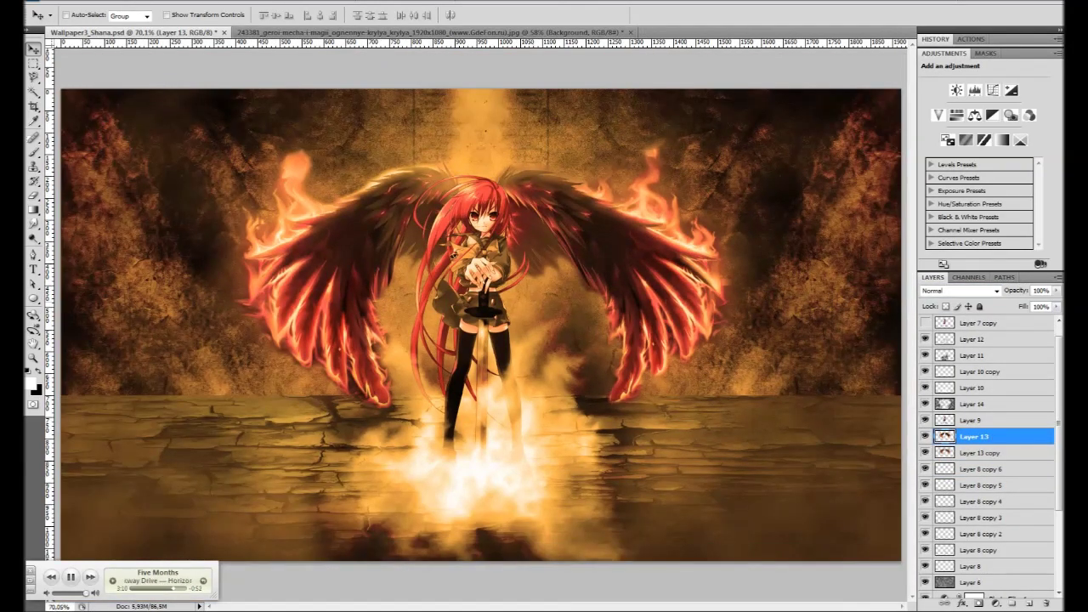
Warp the right side of the Layer 13 wings inward and compare before and after
{"action": "key", "text": "ctrl+t"}
{"action": "left_click_drag", "start_coordinate": [751, 232], "coordinate": [734, 244]}
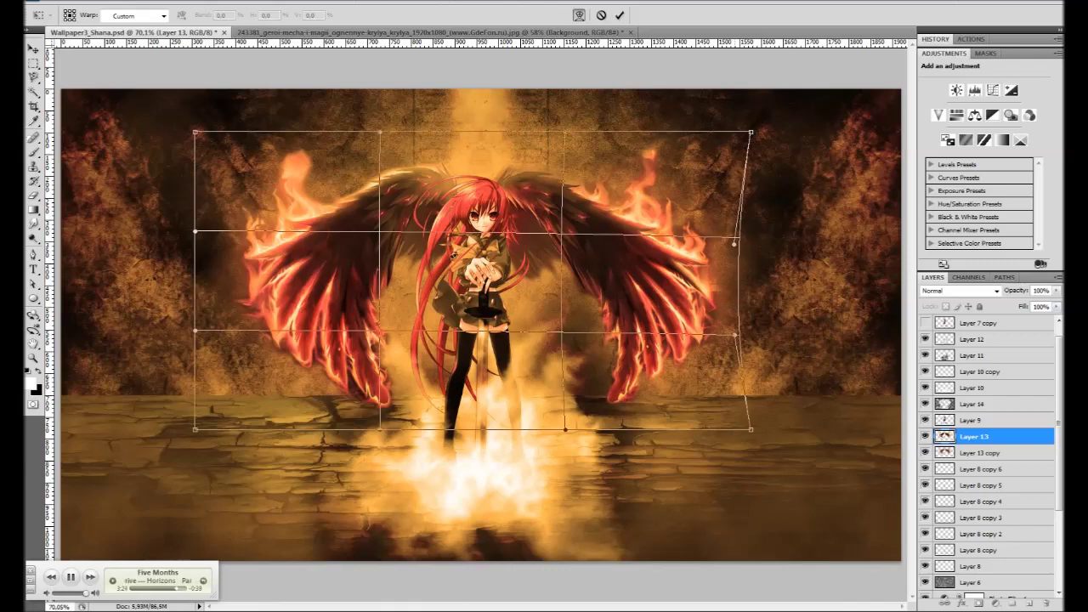
{"action": "key", "text": "Return"}
{"action": "left_click", "coordinate": [340, 31]}
{"action": "left_click", "coordinate": [196, 32]}
{"action": "key", "text": "ctrl+z"}
{"action": "key", "text": "ctrl+z"}
{"action": "scroll", "coordinate": [481, 323], "scroll_direction": "up", "scroll_amount": 2}
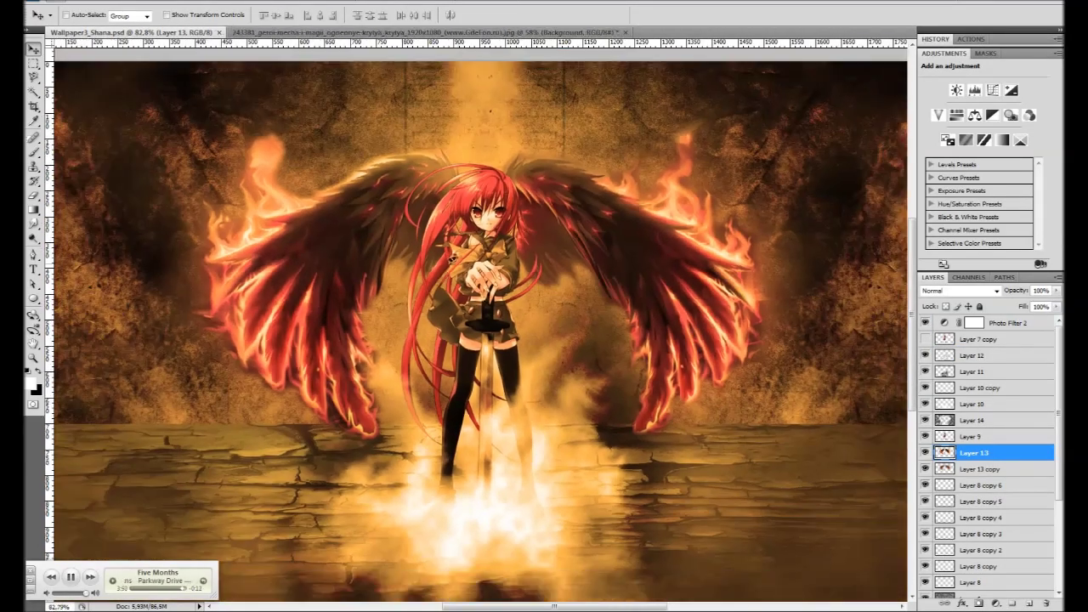
{"action": "key", "text": "ctrl+j"}
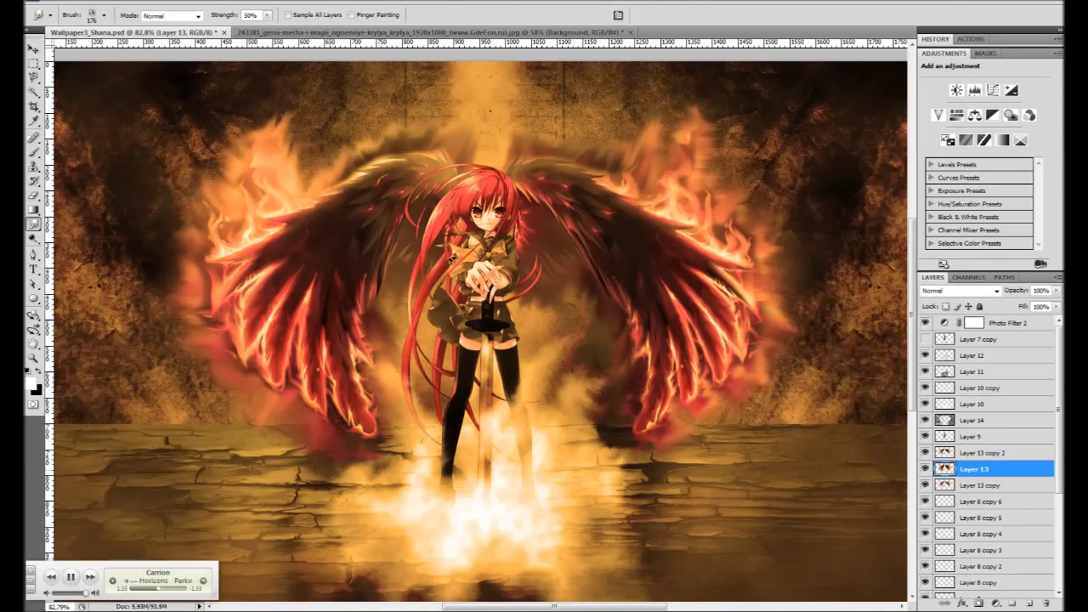
Try Color Dodge then Screen on the wing layer, and remove the extra Layer 13 copy 2
{"action": "left_click", "coordinate": [952, 400]}
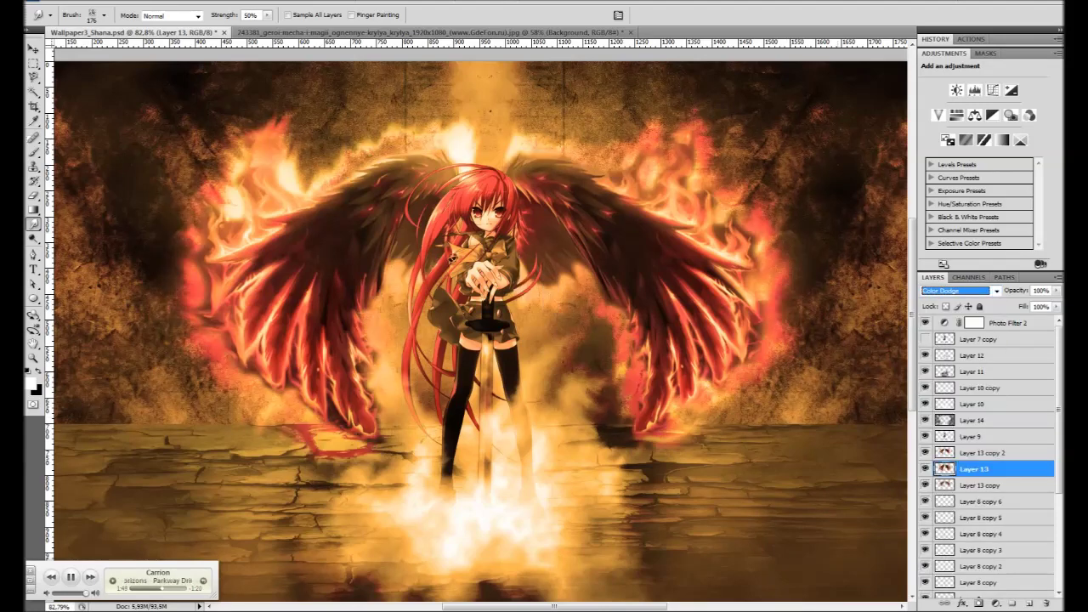
{"action": "key", "text": "Return"}
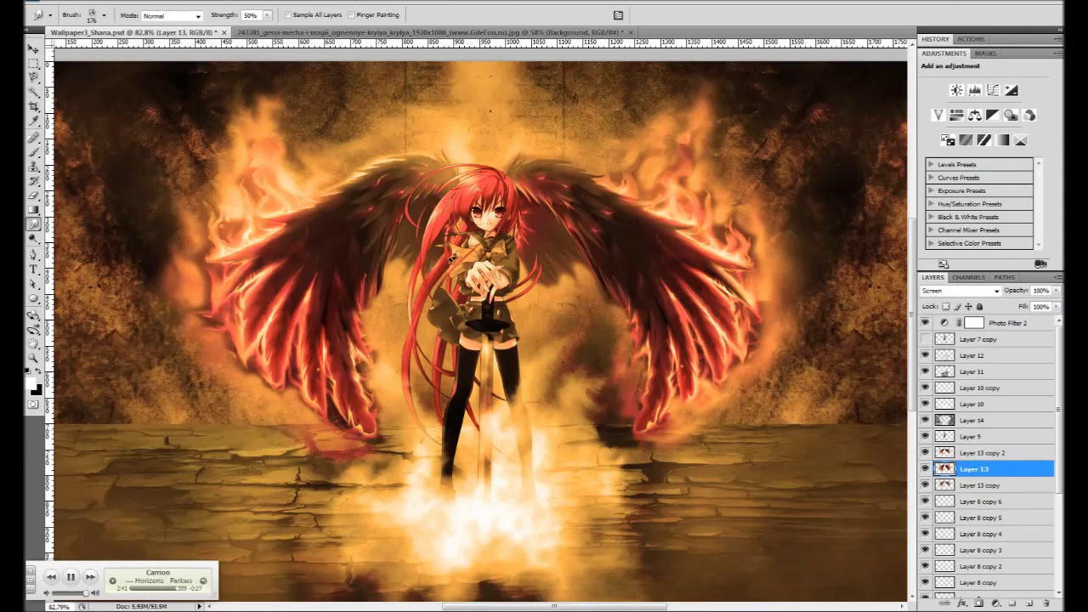
{"action": "key", "text": "alt+bracketleft"}
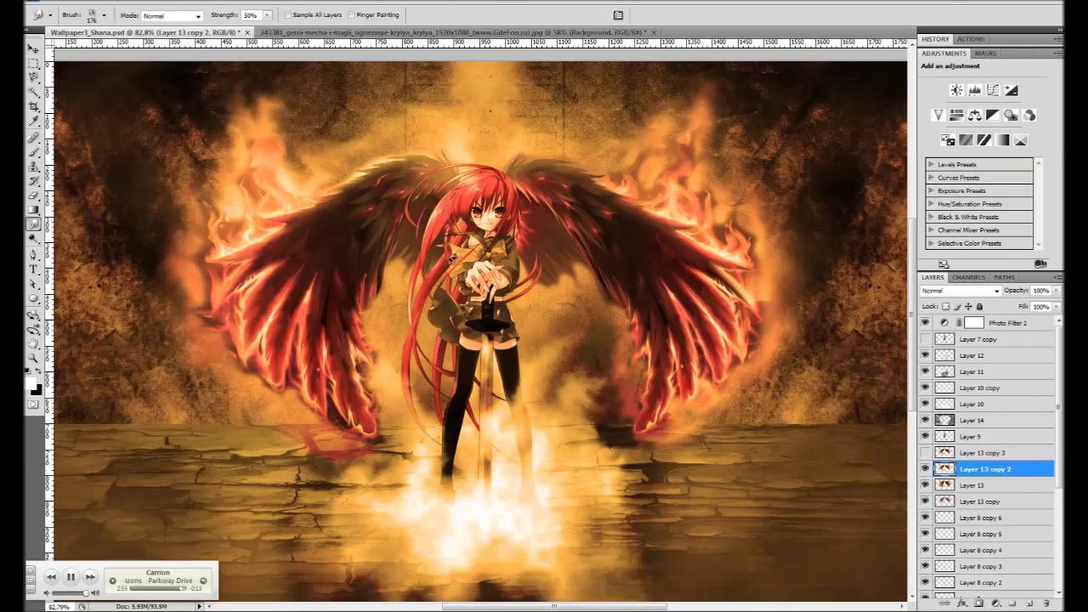
{"action": "key", "text": "ctrl+z"}
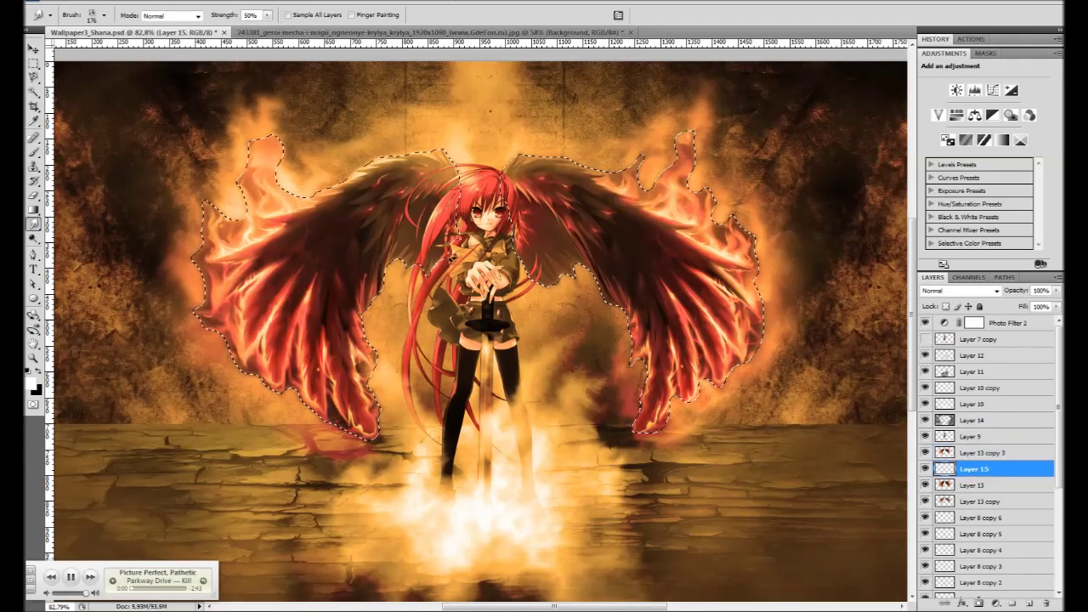
Feather the wing selection on Layer 13 copy 3, then deselect
{"action": "key", "text": "alt+bracketright"}
{"action": "key", "text": "shift+F6"}
{"action": "key", "text": "Return"}
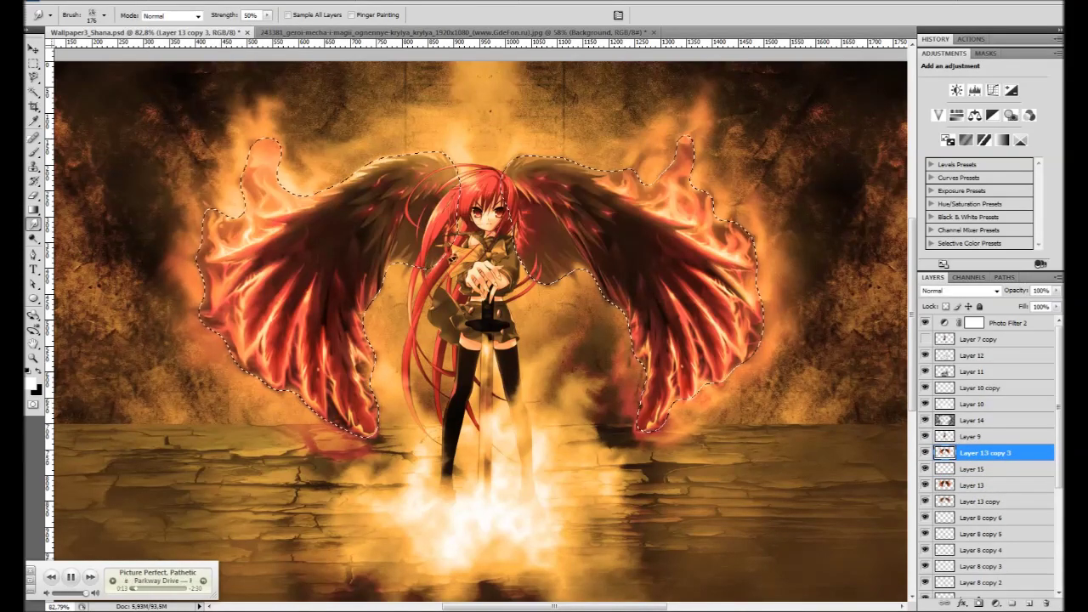
{"action": "key", "text": "ctrl+d"}
Compare Layer 15 with Layer 13 copy 3, and hide the copy 3 wing layer
{"action": "key", "text": "alt+bracketleft"}
{"action": "key", "text": "alt+bracketleft"}
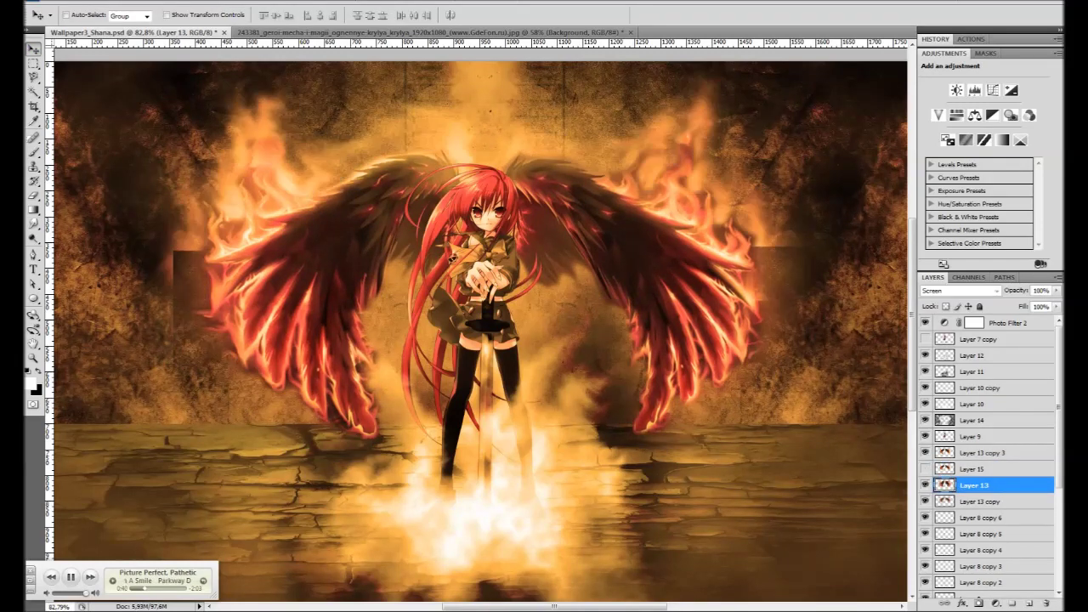
{"action": "key", "text": "alt+bracketright"}
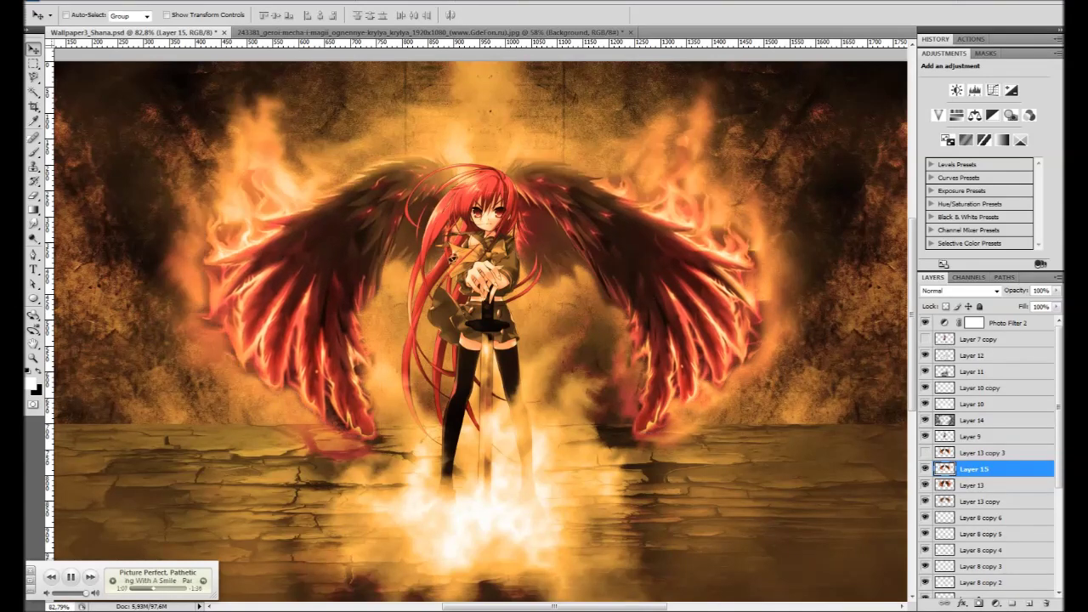
{"action": "key", "text": "alt+bracketright"}
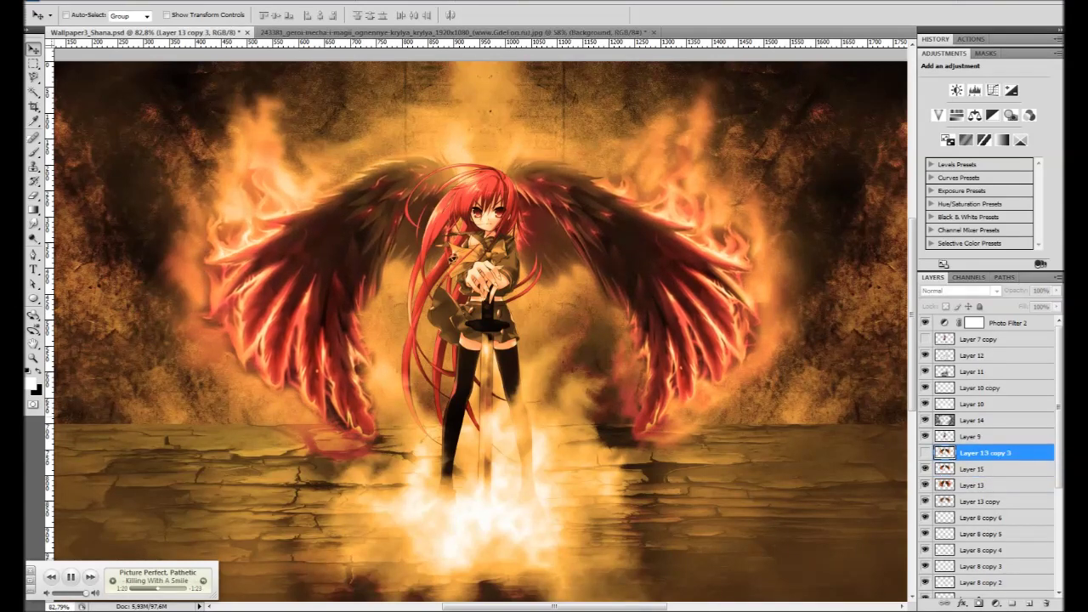
{"action": "key", "text": "alt+bracketleft"}
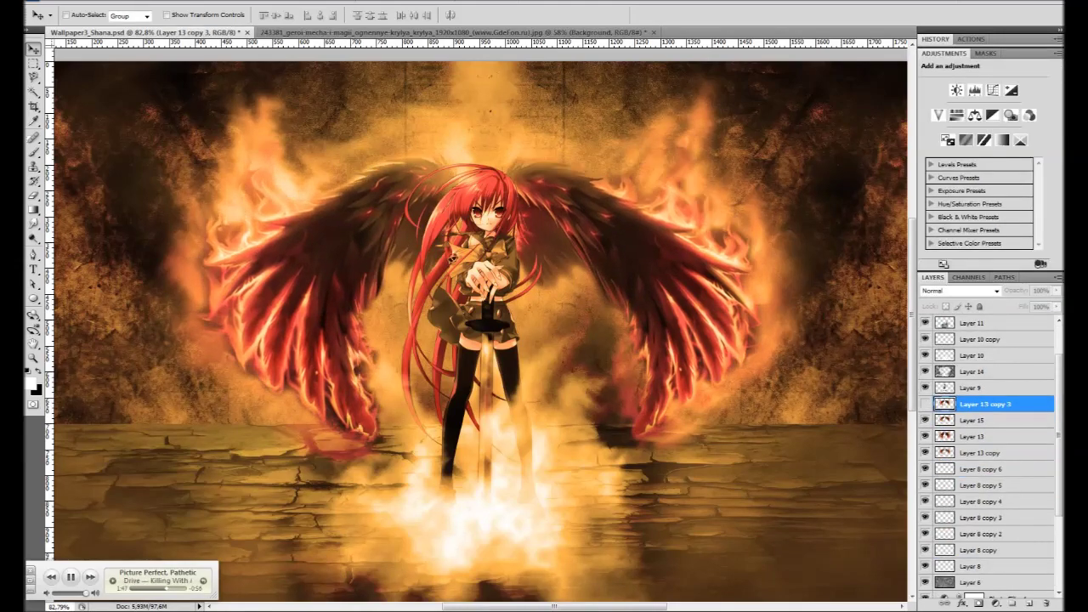
{"action": "left_click_drag", "start_coordinate": [925, 404], "coordinate": [925, 421]}
{"action": "scroll", "coordinate": [480, 323], "scroll_direction": "down", "scroll_amount": 2}
{"action": "scroll", "coordinate": [481, 323], "scroll_direction": "up", "scroll_amount": 2}
{"action": "scroll", "coordinate": [481, 323], "scroll_direction": "down", "scroll_amount": 2}
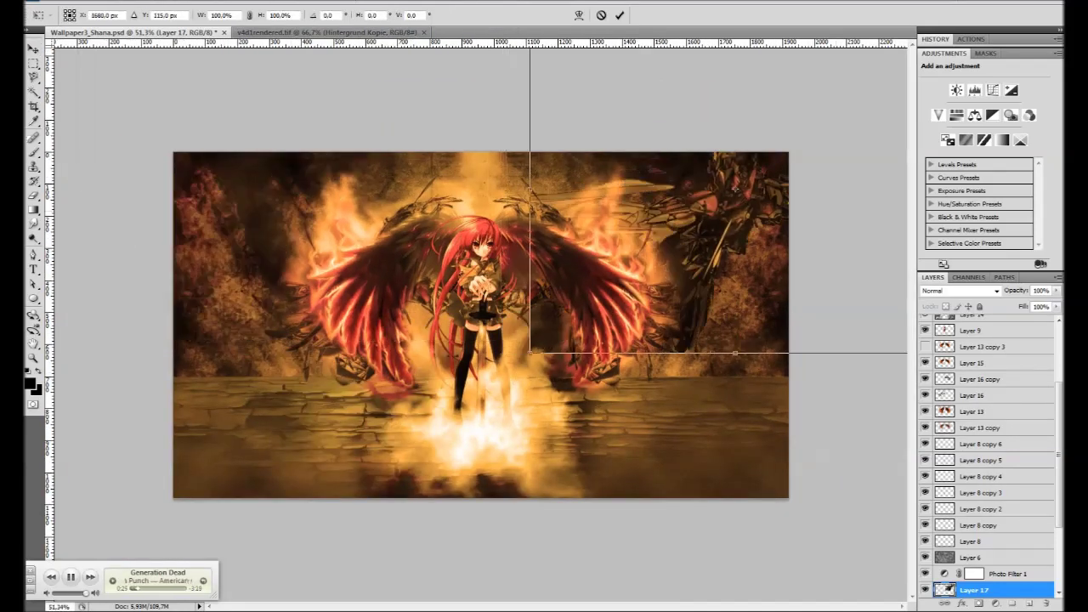
Move the pasted mech up and right, flip it, and place it in the upper-right corner
{"action": "left_click_drag", "start_coordinate": [736, 189], "coordinate": [793, 126]}
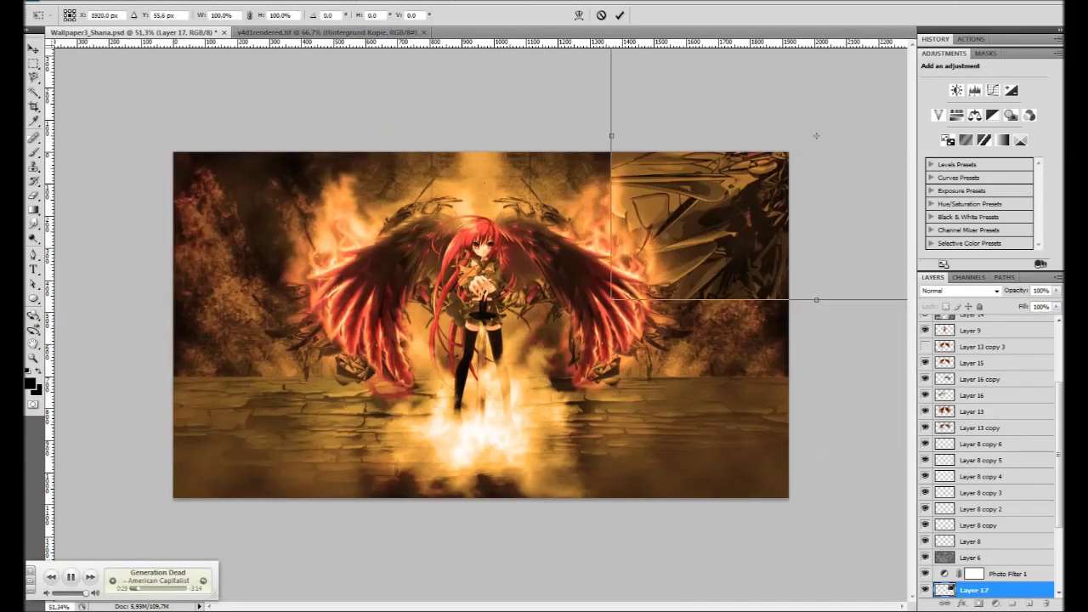
{"action": "right_click", "coordinate": [732, 255]}
{"action": "left_click", "coordinate": [656, 573]}
{"action": "left_click_drag", "start_coordinate": [672, 237], "coordinate": [701, 238]}
{"action": "scroll", "coordinate": [701, 238], "scroll_direction": "up", "scroll_amount": 2}
{"action": "scroll", "coordinate": [701, 238], "scroll_direction": "up", "scroll_amount": 2}
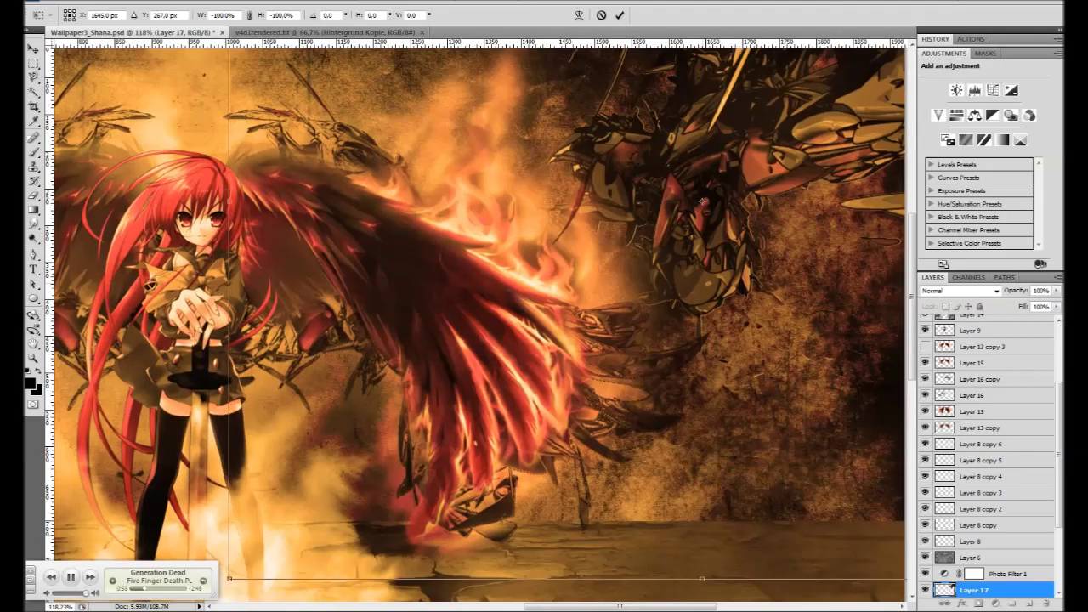
{"action": "scroll", "coordinate": [615, 222], "scroll_direction": "up", "scroll_amount": 1}
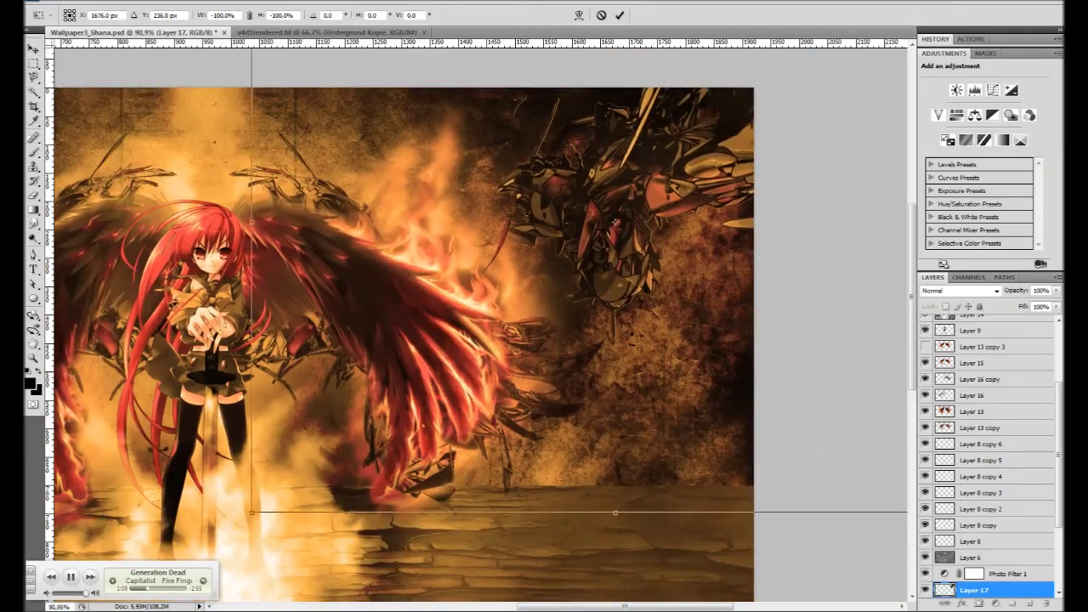
Blend the mech with Screen and commit its transform
{"action": "key", "text": "shift+alt+m"}
{"action": "left_click", "coordinate": [957, 291]}
{"action": "left_click", "coordinate": [957, 366]}
{"action": "key", "text": "Return"}
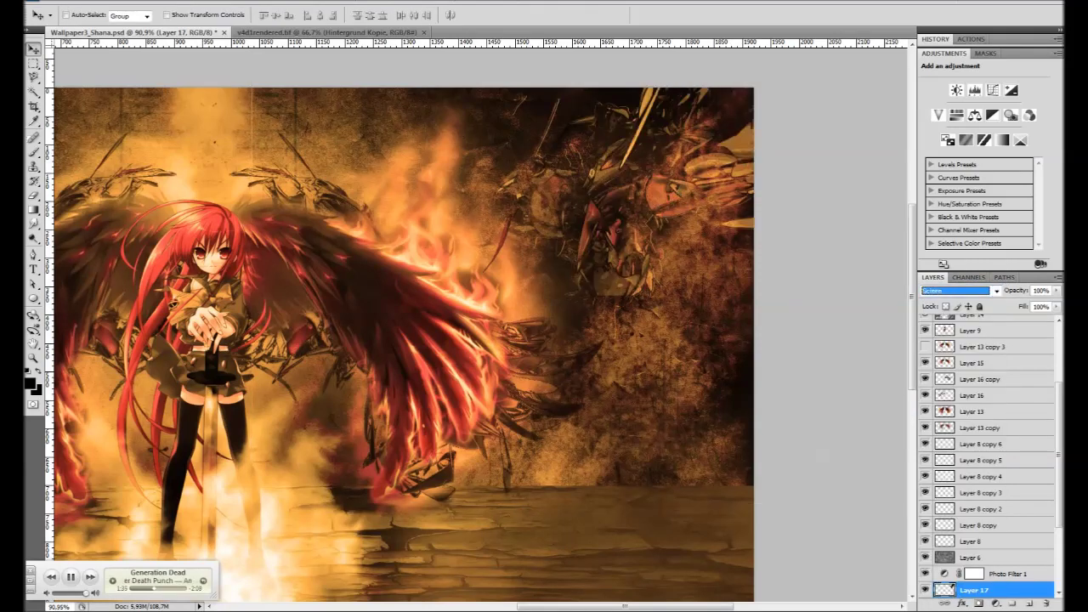
Compare blend modes on the mech copy, settle on Screen, then hide Layer 17 copy
{"action": "key", "text": "Up"}
{"action": "key", "text": "Up"}
{"action": "key", "text": "Down"}
{"action": "key", "text": "Down"}
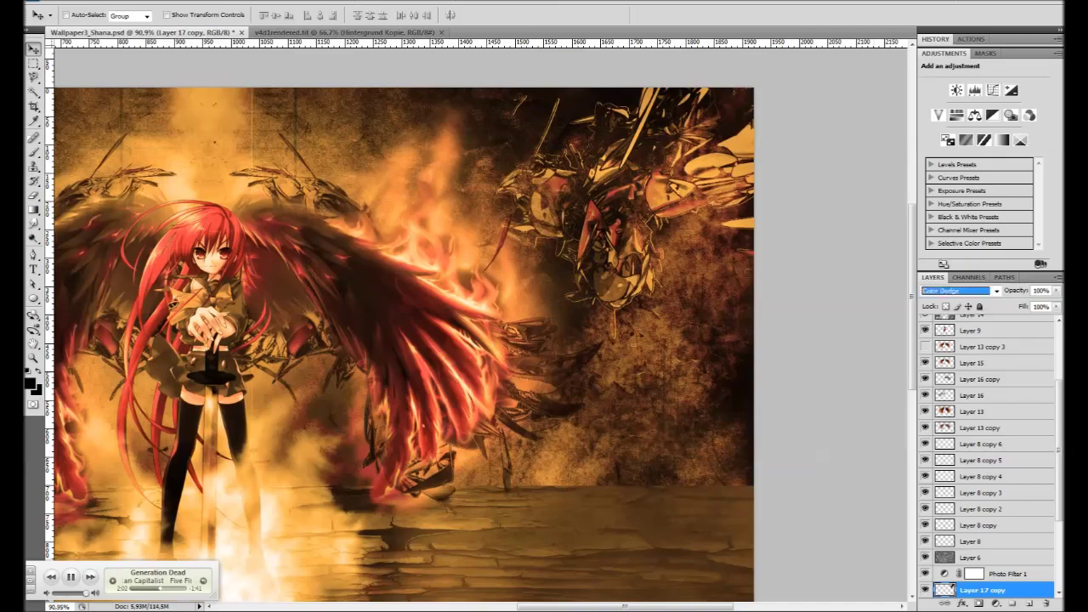
{"action": "key", "text": "Down"}
{"action": "key", "text": "Down"}
{"action": "key", "text": "Down"}
{"action": "key", "text": "Return"}
{"action": "key", "text": "ctrl+0"}
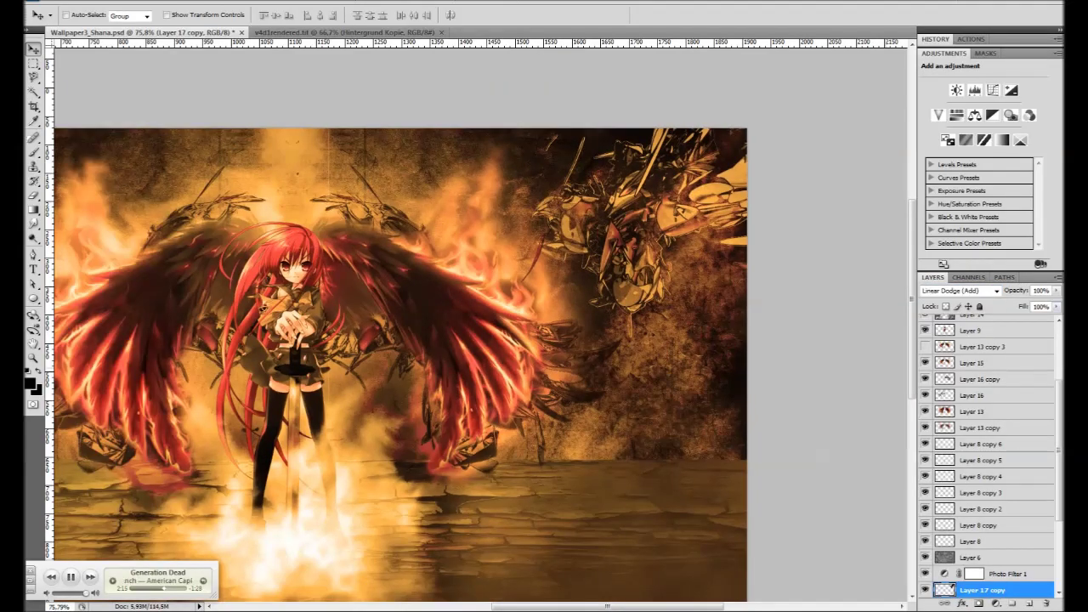
{"action": "left_click", "coordinate": [925, 509]}
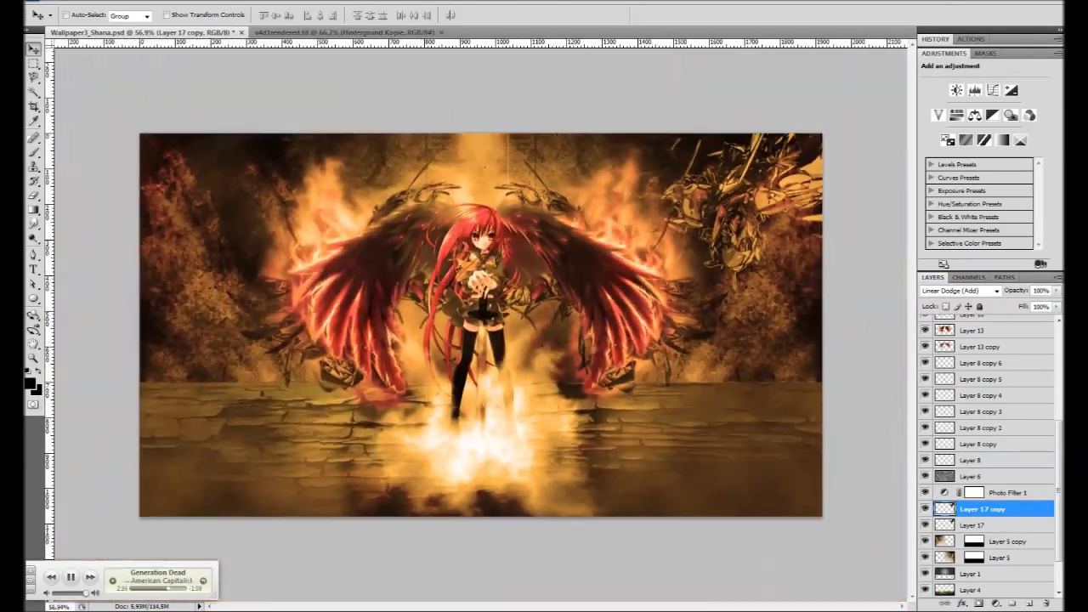
{"action": "right_click", "coordinate": [926, 509]}
{"action": "left_click", "coordinate": [925, 508]}
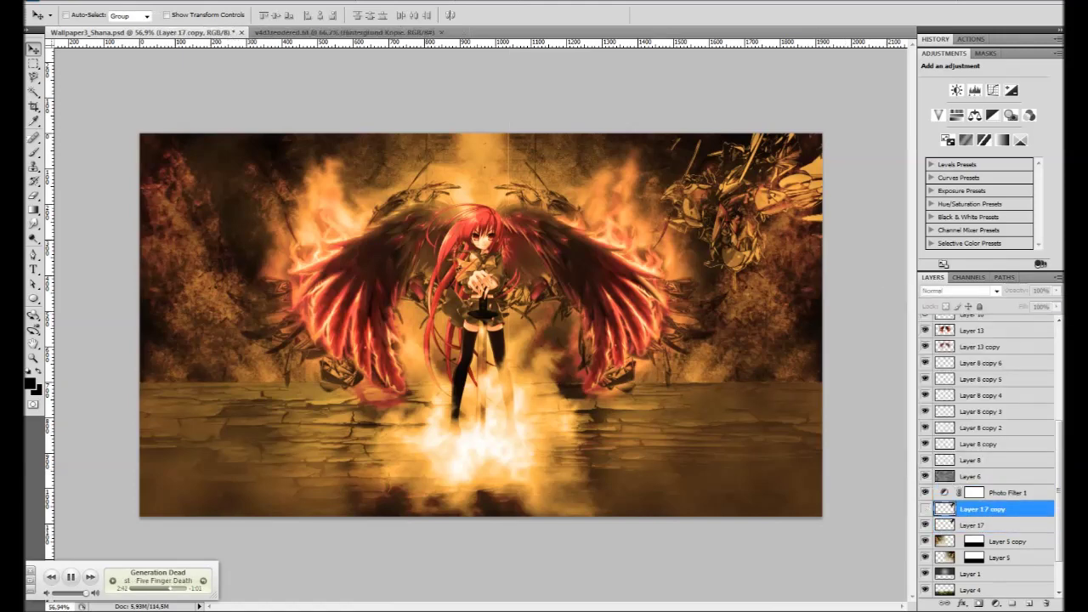
Duplicate the Layer 16 mech layers
{"action": "key", "text": "alt+bracketright"}
{"action": "key", "text": "alt+bracketright"}
{"action": "key", "text": "alt+bracketright"}
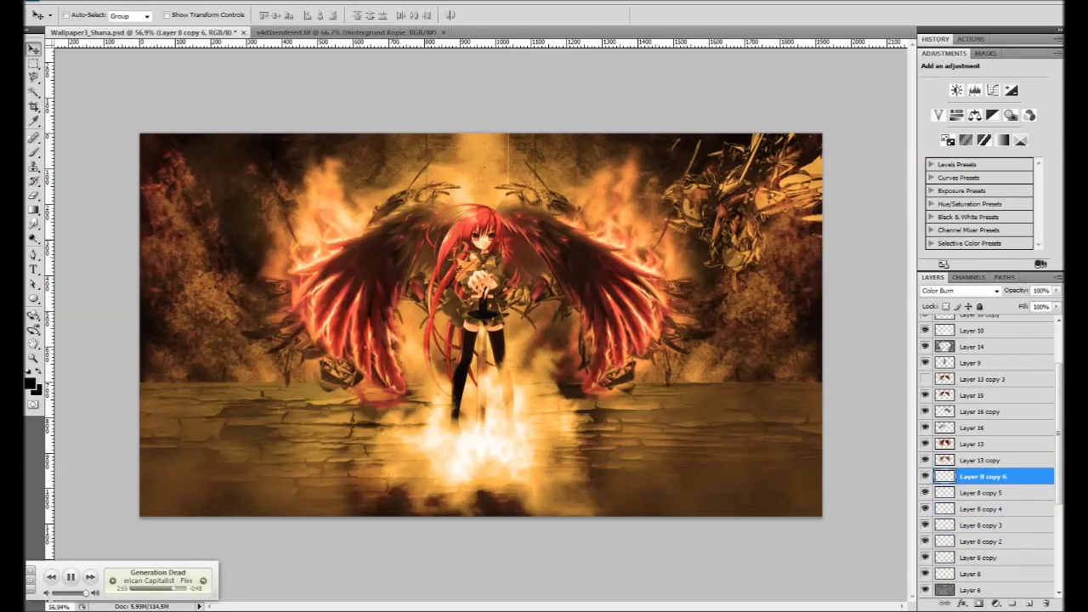
{"action": "right_click", "coordinate": [987, 485]}
{"action": "left_click", "coordinate": [935, 212]}
{"action": "key", "text": "Return"}
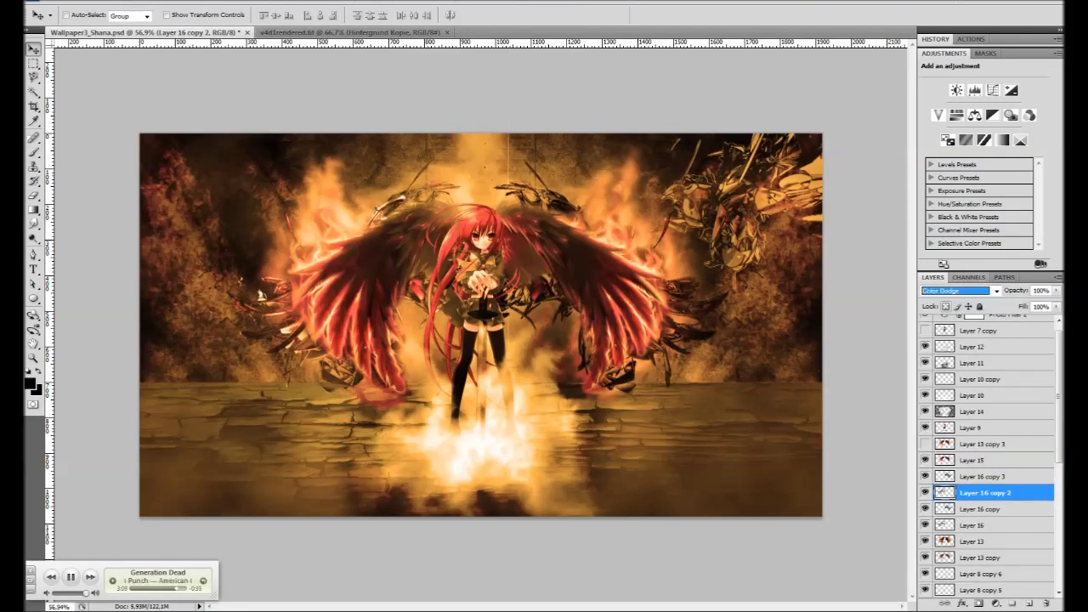
{"action": "left_click", "coordinate": [996, 291]}
{"action": "left_click", "coordinate": [984, 443]}
{"action": "scroll", "coordinate": [591, 312], "scroll_direction": "up", "scroll_amount": 5}
{"action": "scroll", "coordinate": [480, 323], "scroll_direction": "down", "scroll_amount": 5}
{"action": "scroll", "coordinate": [480, 323], "scroll_direction": "up", "scroll_amount": 3}
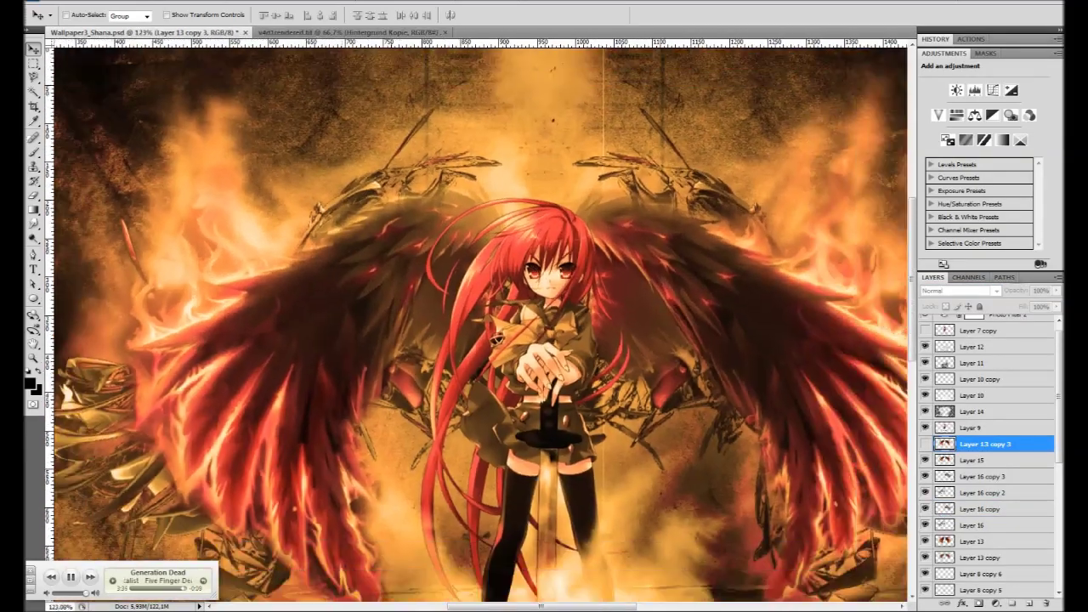
Delete the extra Layer 16 copies and set Layer 16 copy to Multiply blending
{"action": "key", "text": "alt+bracketleft"}
{"action": "key", "text": "alt+bracketleft"}
{"action": "key", "text": "alt+bracketleft"}
{"action": "key", "text": "ctrl+z"}
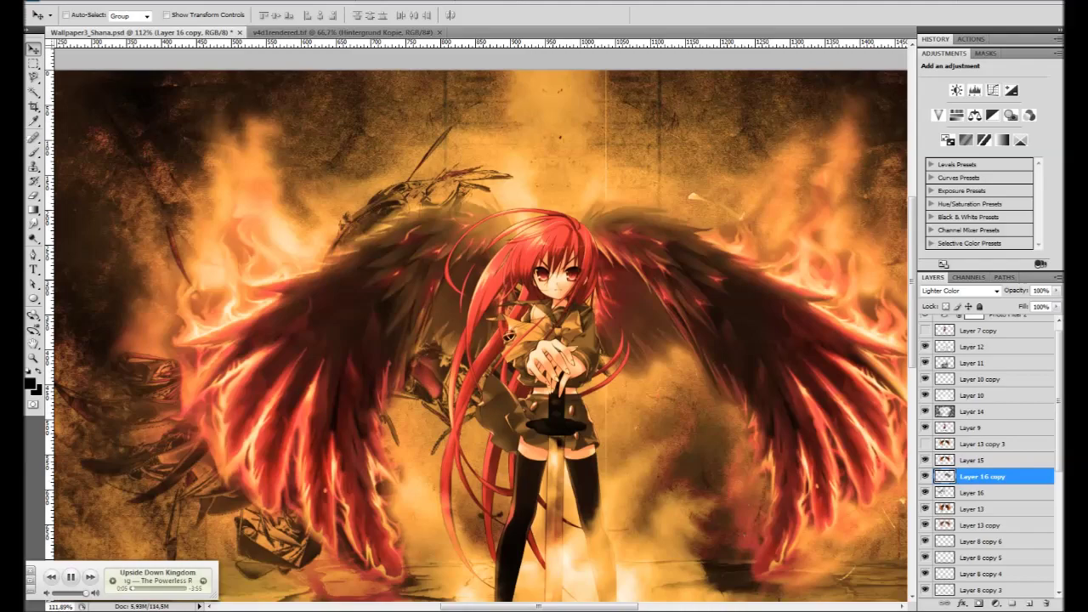
{"action": "key", "text": "shift+minus"}
{"action": "key", "text": "shift+minus"}
{"action": "key", "text": "shift+minus"}
{"action": "key", "text": "shift+minus"}
{"action": "key", "text": "shift+minus"}
{"action": "key", "text": "shift+minus"}
{"action": "key", "text": "shift+minus"}
{"action": "key", "text": "shift+minus"}
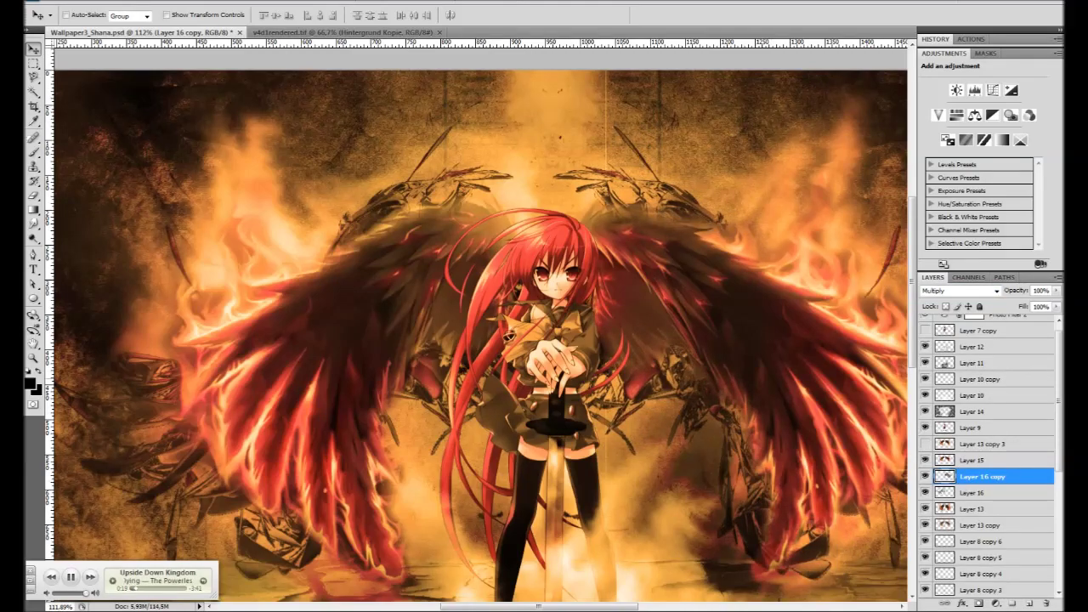
{"action": "scroll", "coordinate": [595, 255], "scroll_direction": "down", "scroll_amount": 3}
{"action": "scroll", "coordinate": [596, 255], "scroll_direction": "down", "scroll_amount": 2}
{"action": "scroll", "coordinate": [595, 255], "scroll_direction": "up", "scroll_amount": 5}
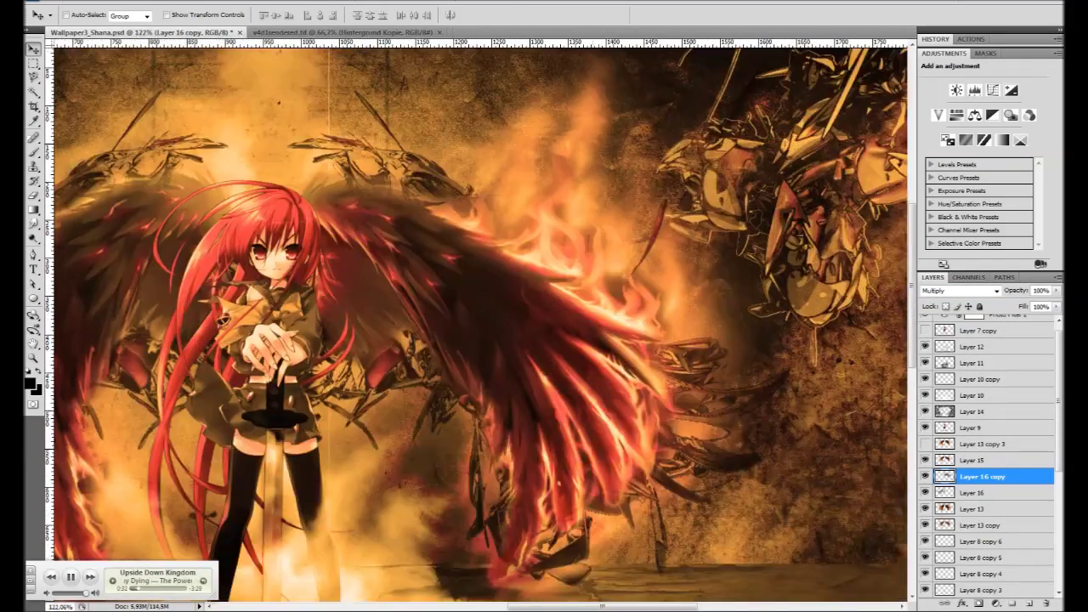
{"action": "scroll", "coordinate": [480, 323], "scroll_direction": "up", "scroll_amount": 1}
Duplicate the Layer 17 mech and fit the whole wallpaper in view
{"action": "key", "text": "alt+bracketleft"}
{"action": "key", "text": "alt+bracketleft"}
{"action": "key", "text": "alt+bracketleft"}
{"action": "scroll", "coordinate": [987, 451], "scroll_direction": "down", "scroll_amount": 3}
{"action": "right_click", "coordinate": [987, 460]}
{"action": "key", "text": "Return"}
{"action": "key", "text": "ctrl+0"}
Move the mirrored mech duplicate onto the left wall and nudge it slightly right
{"action": "key", "text": "ctrl+t"}
{"action": "left_click_drag", "start_coordinate": [697, 255], "coordinate": [83, 255]}
{"action": "key", "text": "Right"}
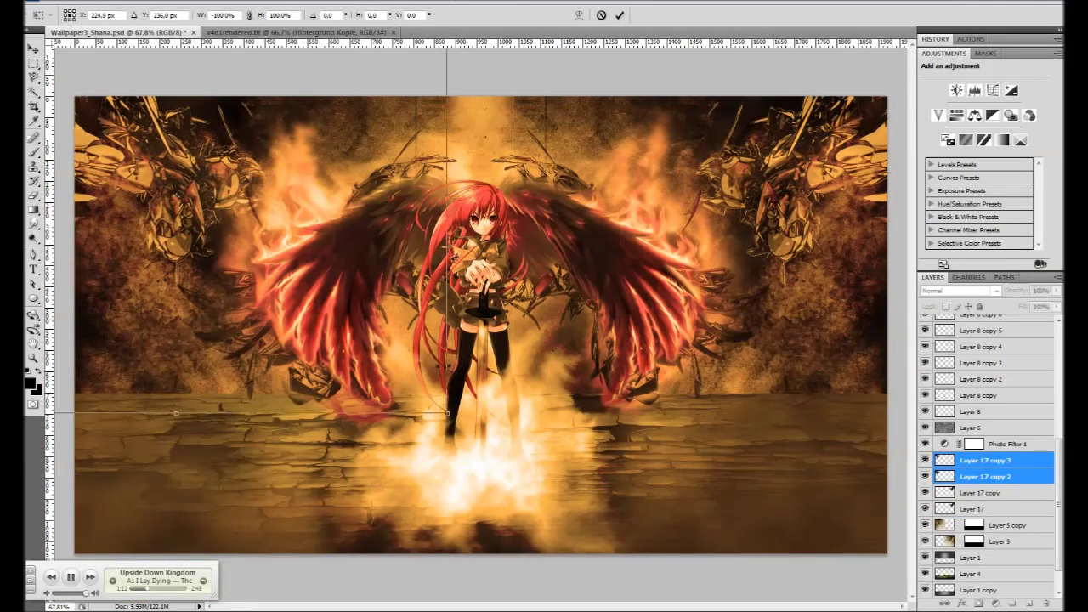
{"action": "scroll", "coordinate": [280, 374], "scroll_direction": "up", "scroll_amount": 5}
{"action": "scroll", "coordinate": [281, 374], "scroll_direction": "left", "scroll_amount": 3}
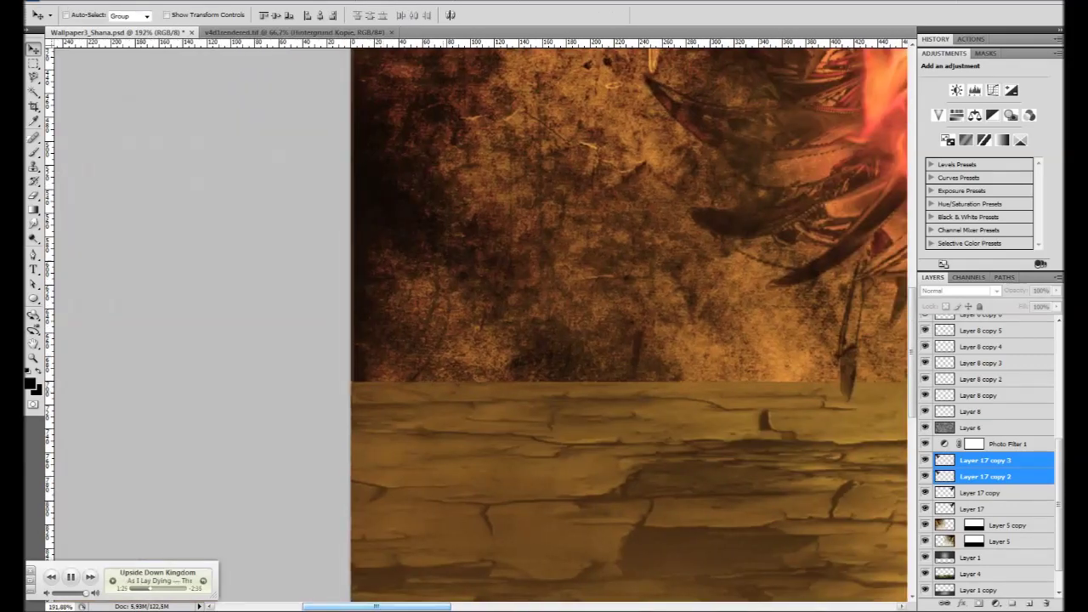
Toggle the floor texture Layer 4's visibility to compare, then try Screen blending on it
{"action": "left_click", "coordinate": [986, 541]}
{"action": "left_click", "coordinate": [925, 557]}
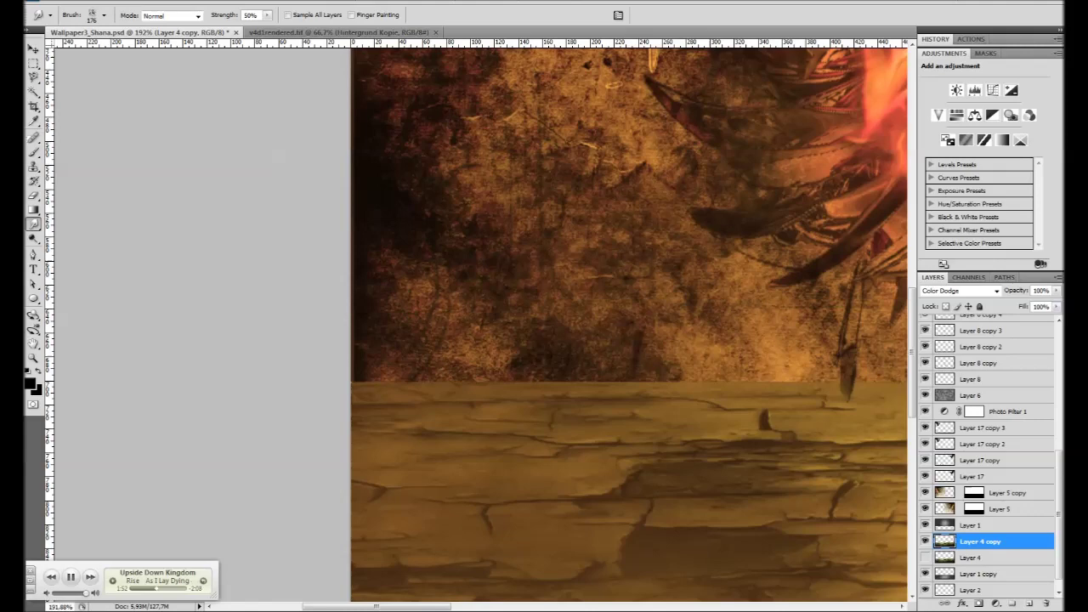
{"action": "left_click", "coordinate": [925, 557]}
{"action": "left_click", "coordinate": [978, 557]}
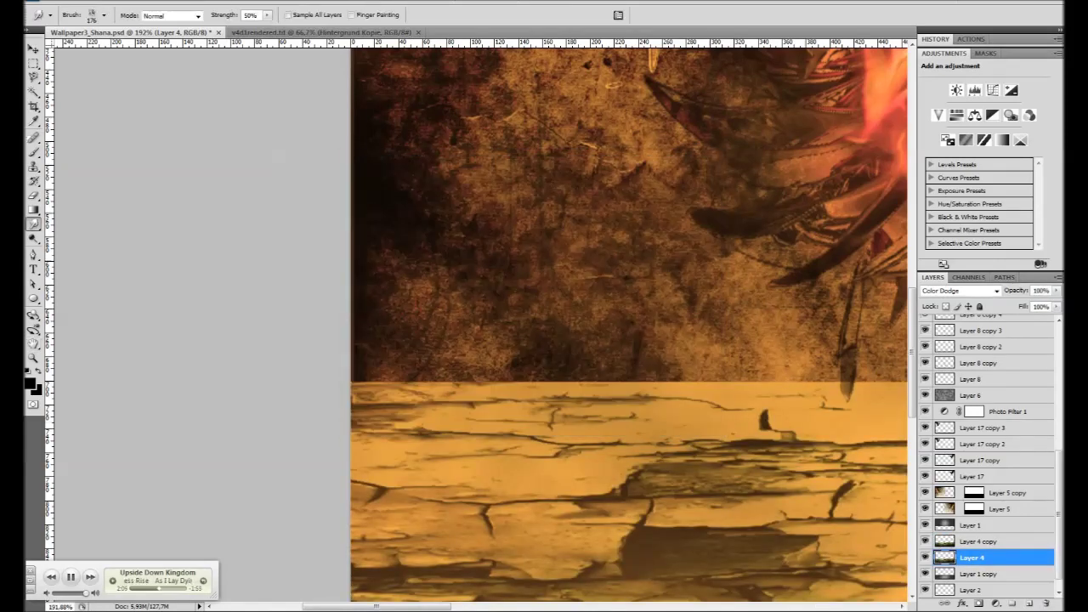
{"action": "key", "text": "Up"}
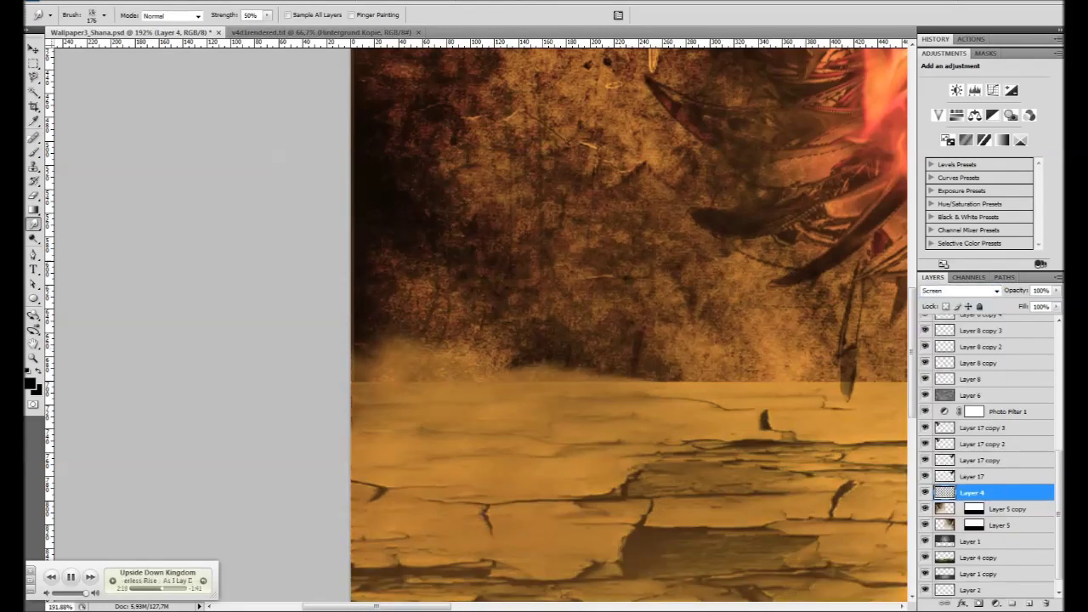
Switch Layer 4 to Multiply to darken the cracked floor, checking the full image
{"action": "key", "text": "ctrl+0"}
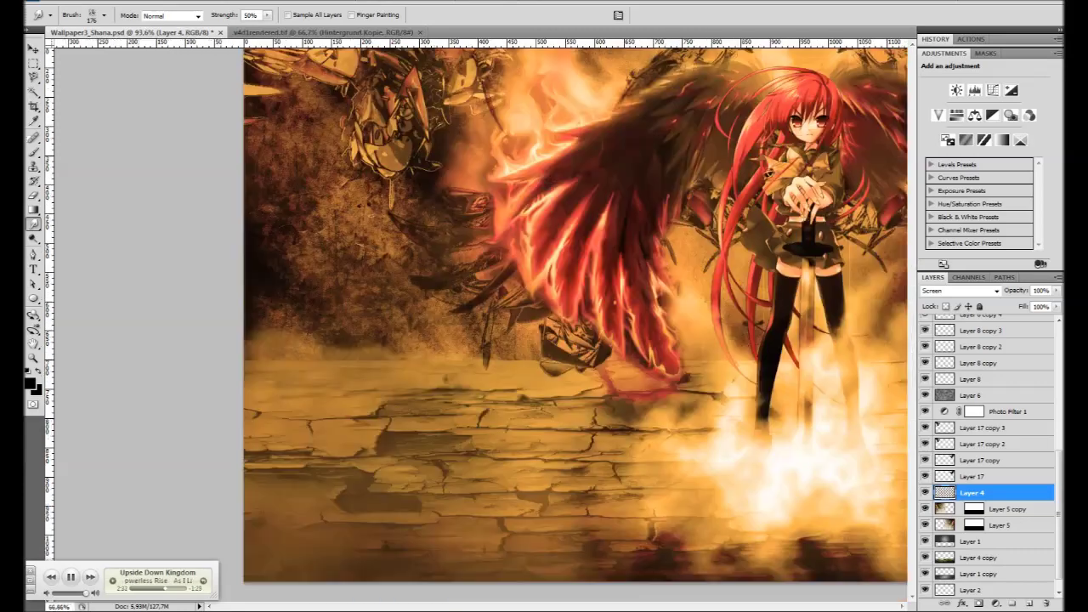
{"action": "scroll", "coordinate": [476, 323], "scroll_direction": "up", "scroll_amount": 5}
{"action": "scroll", "coordinate": [476, 323], "scroll_direction": "down", "scroll_amount": 3}
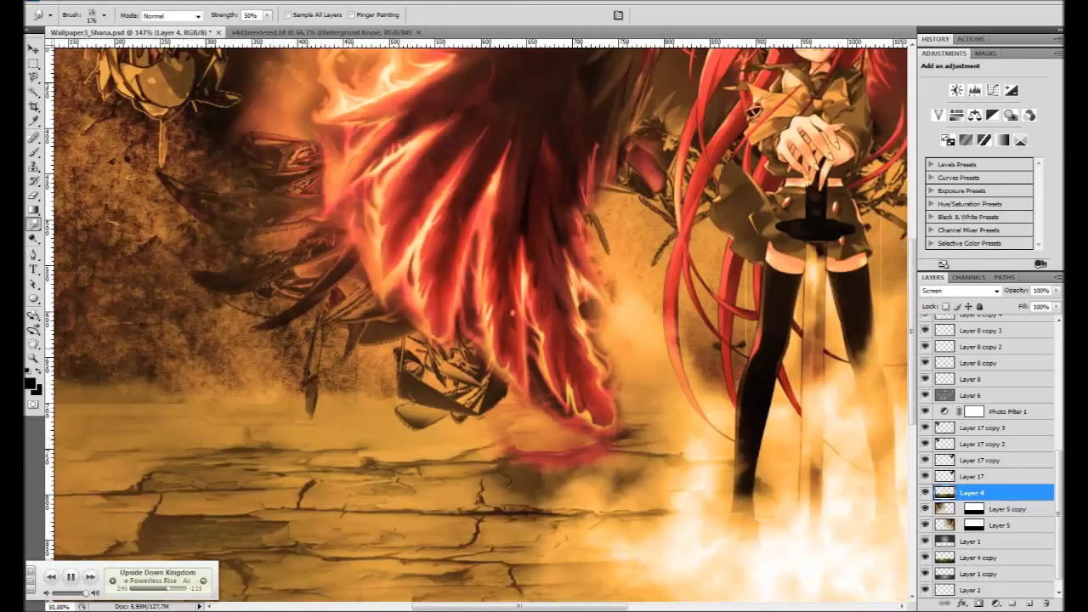
{"action": "scroll", "coordinate": [477, 323], "scroll_direction": "down", "scroll_amount": 2}
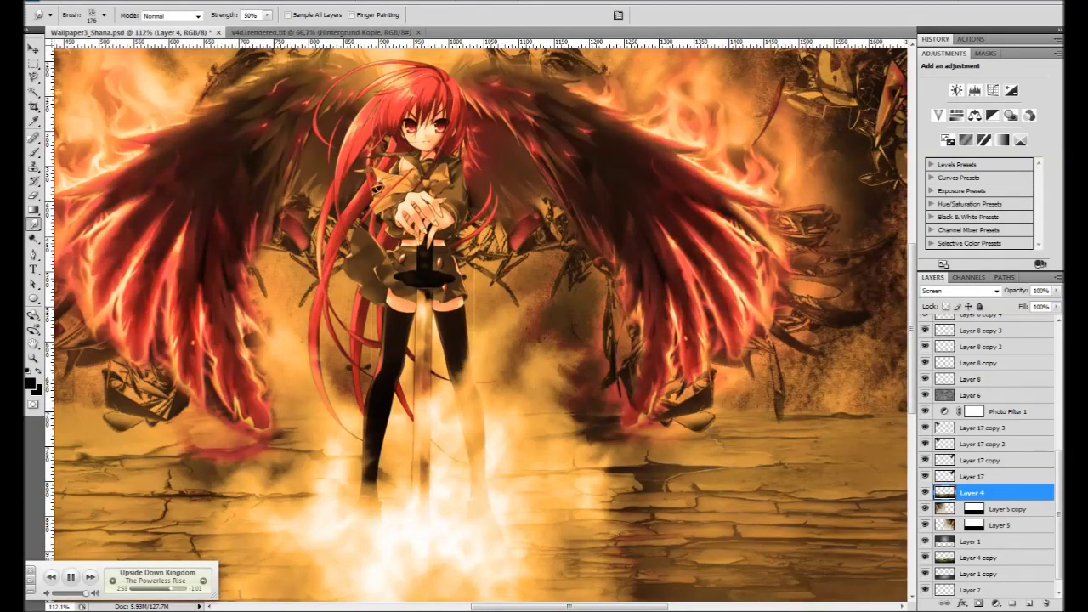
{"action": "scroll", "coordinate": [476, 323], "scroll_direction": "down", "scroll_amount": 3}
{"action": "scroll", "coordinate": [476, 323], "scroll_direction": "up", "scroll_amount": 2}
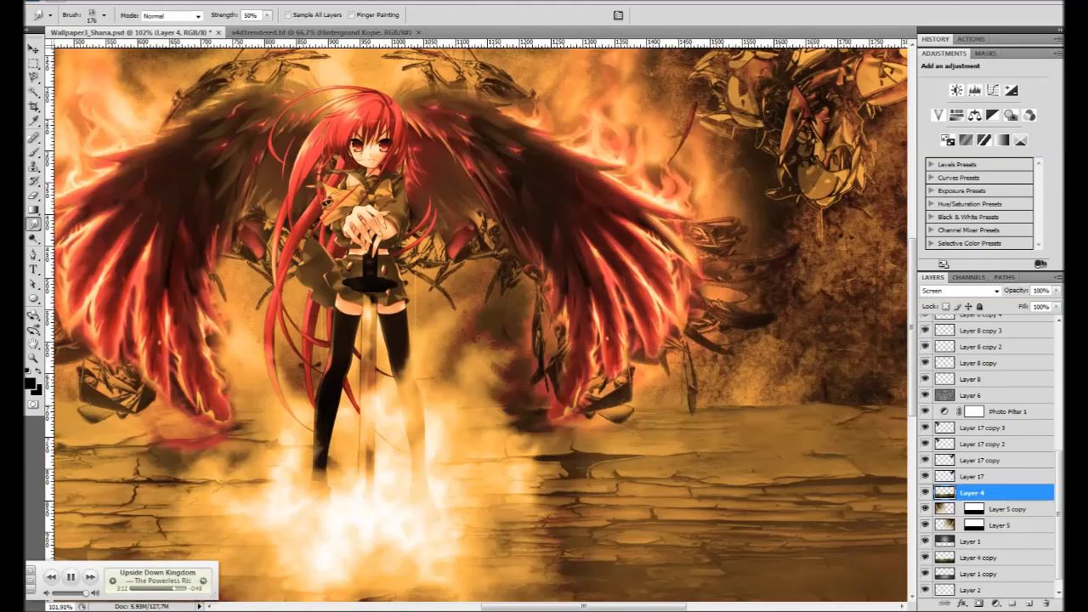
{"action": "scroll", "coordinate": [859, 400], "scroll_direction": "up", "scroll_amount": 2}
{"action": "scroll", "coordinate": [859, 399], "scroll_direction": "up", "scroll_amount": 1}
{"action": "key", "text": "alt+shift+m"}
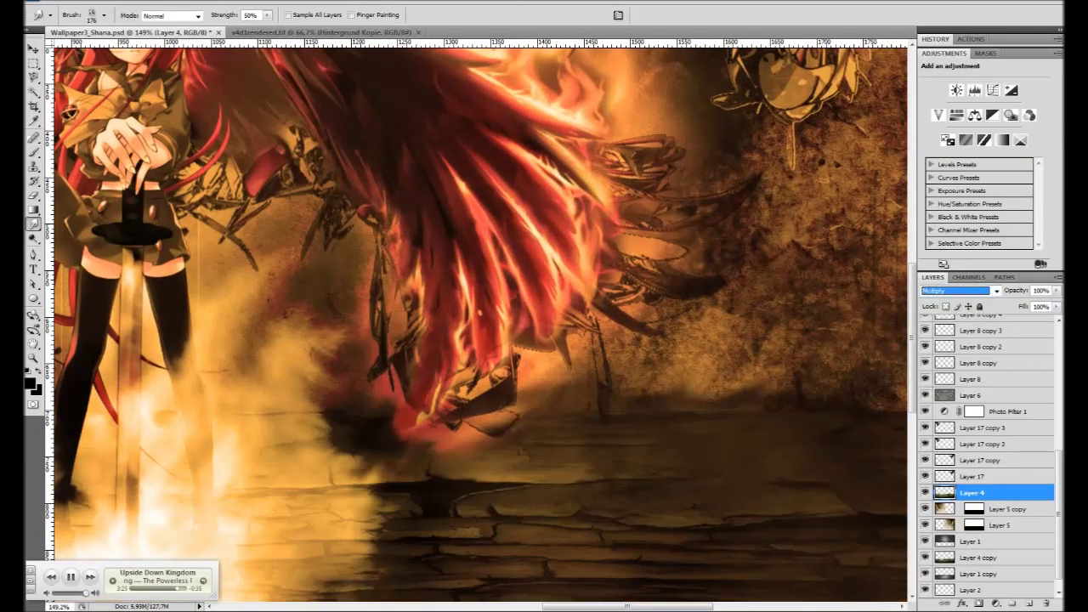
{"action": "scroll", "coordinate": [476, 323], "scroll_direction": "down", "scroll_amount": 3}
{"action": "scroll", "coordinate": [595, 297], "scroll_direction": "up", "scroll_amount": 3}
{"action": "scroll", "coordinate": [476, 323], "scroll_direction": "down", "scroll_amount": 5}
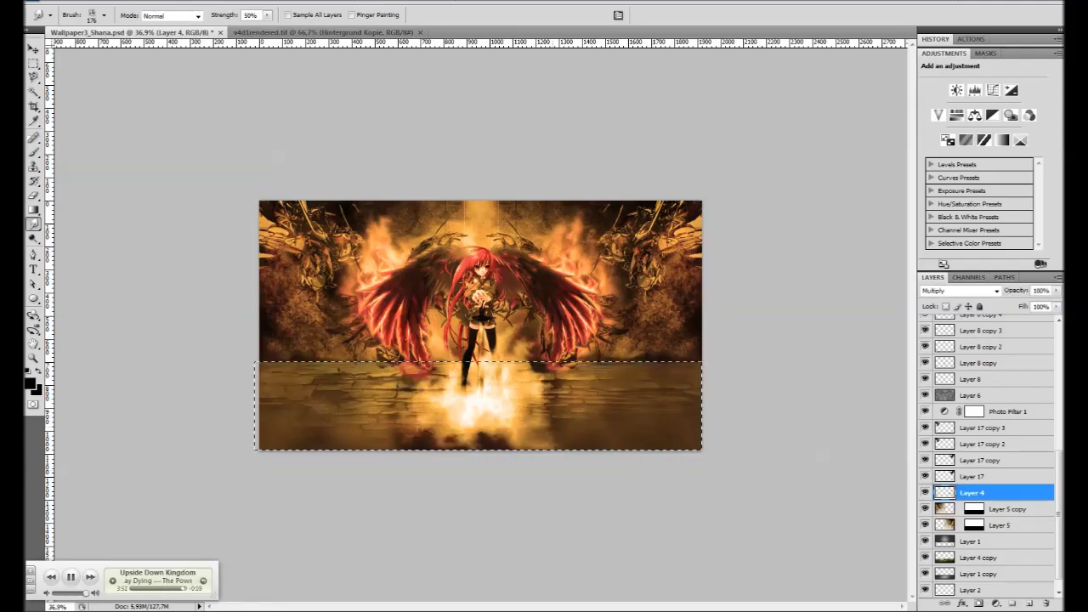
{"action": "scroll", "coordinate": [480, 325], "scroll_direction": "up", "scroll_amount": 2}
{"action": "scroll", "coordinate": [480, 324], "scroll_direction": "down", "scroll_amount": 2}
{"action": "key", "text": "v"}
{"action": "scroll", "coordinate": [480, 325], "scroll_direction": "up", "scroll_amount": 1}
{"action": "scroll", "coordinate": [480, 325], "scroll_direction": "down", "scroll_amount": 1}
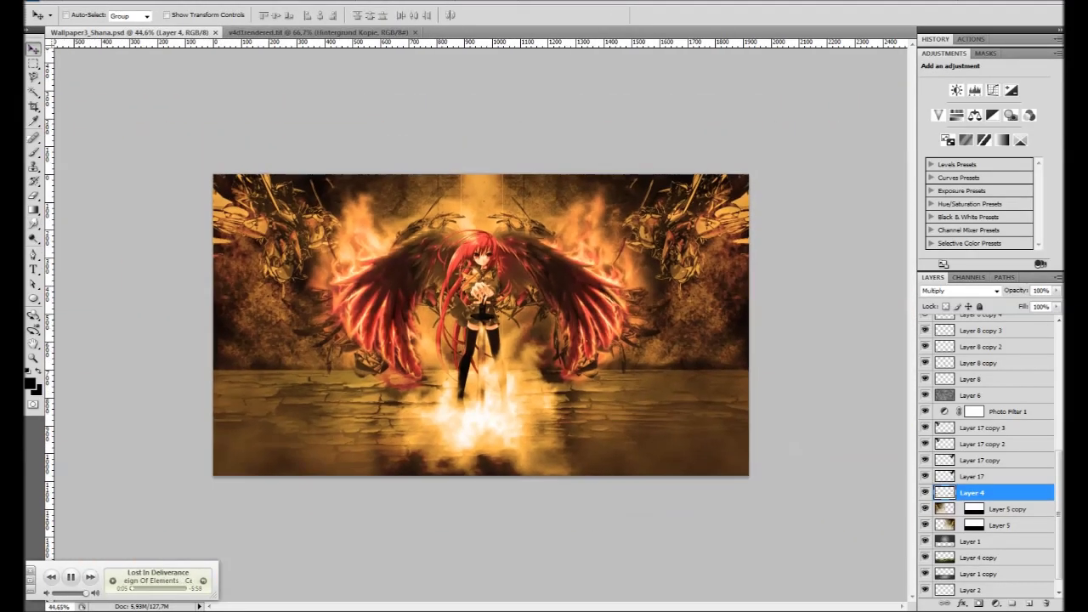
Commit the pending transform and select Layer 17 together with all its copies
{"action": "left_click", "coordinate": [977, 557], "text": "ctrl"}
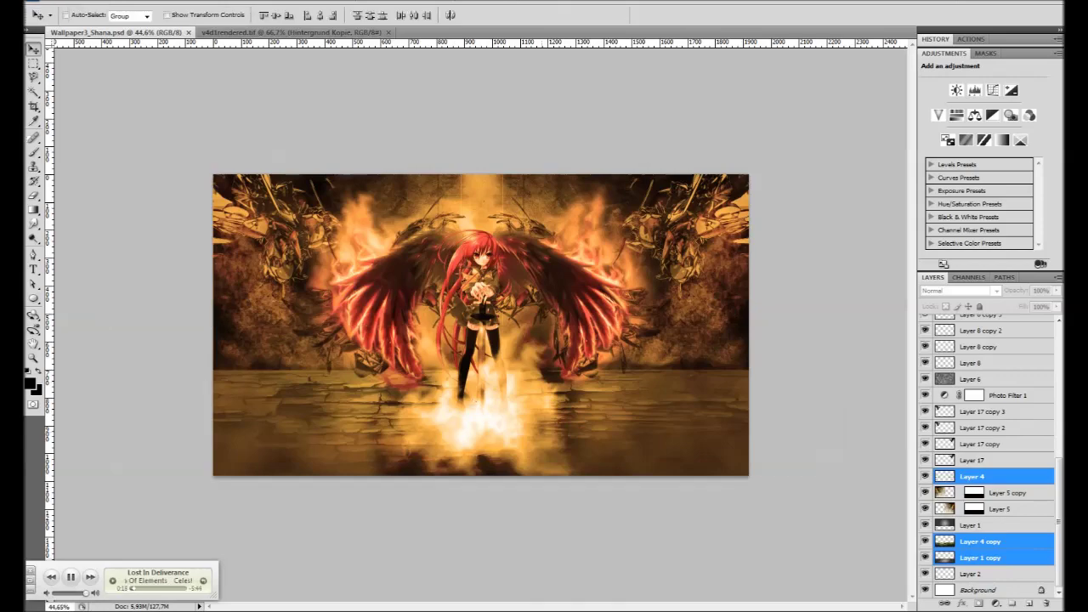
{"action": "key", "text": "Escape"}
{"action": "left_click", "coordinate": [982, 411]}
{"action": "left_click", "coordinate": [974, 460], "text": "shift"}
{"action": "scroll", "coordinate": [481, 324], "scroll_direction": "up", "scroll_amount": 1}
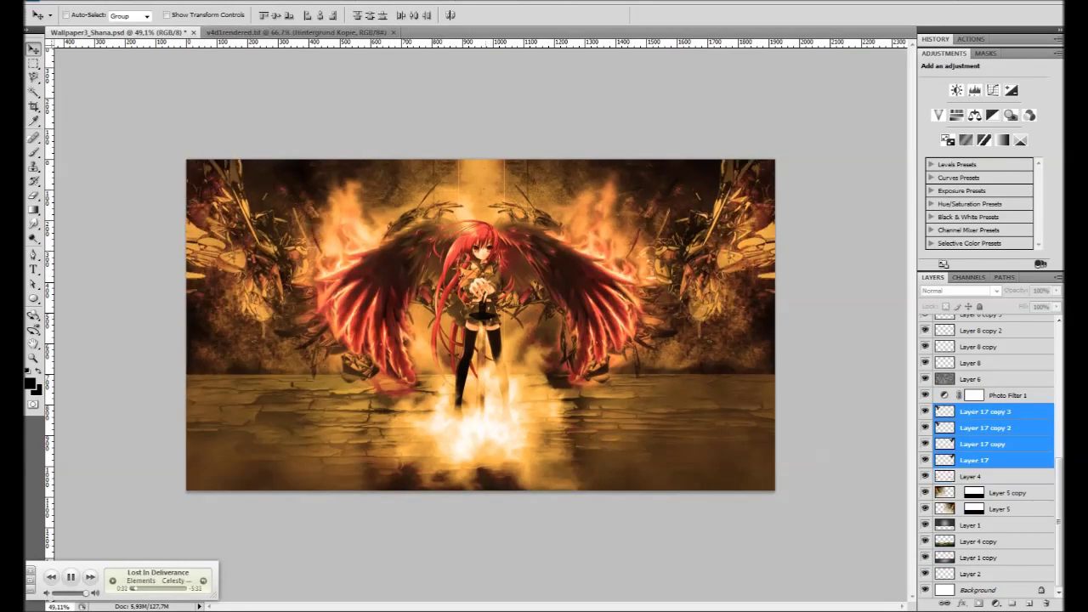
{"action": "scroll", "coordinate": [480, 325], "scroll_direction": "up", "scroll_amount": 5}
{"action": "scroll", "coordinate": [480, 325], "scroll_direction": "down", "scroll_amount": 3}
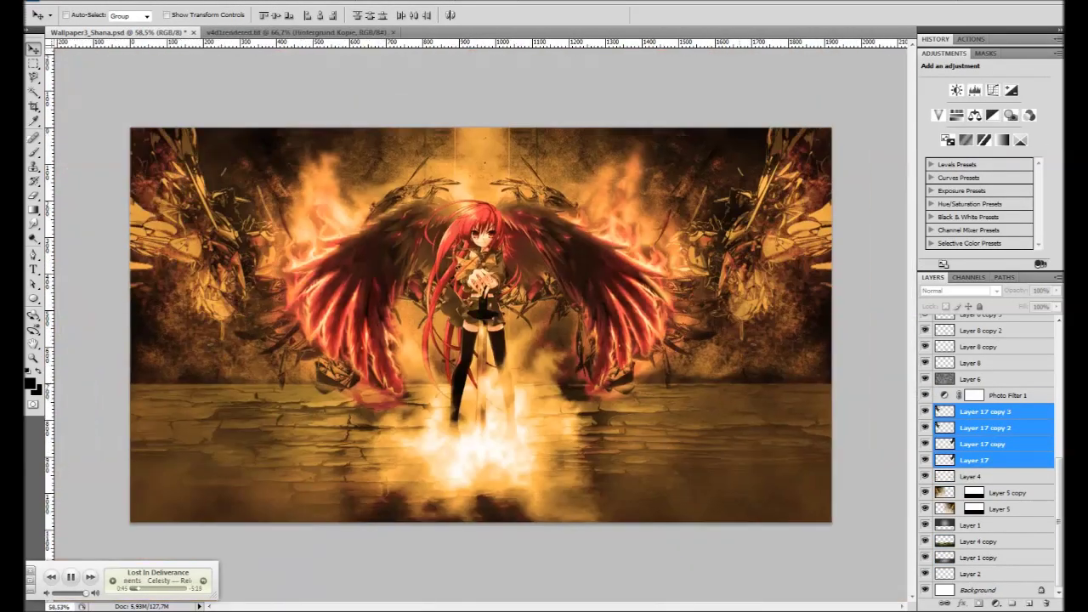
{"action": "scroll", "coordinate": [625, 302], "scroll_direction": "up", "scroll_amount": 5}
{"action": "scroll", "coordinate": [625, 302], "scroll_direction": "up", "scroll_amount": 3}
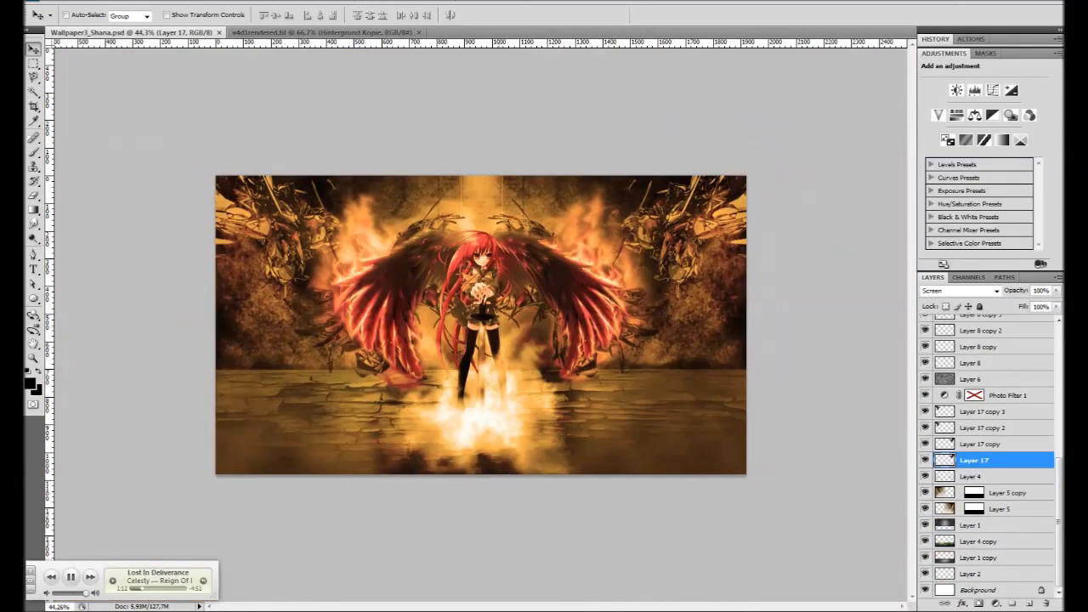
{"action": "scroll", "coordinate": [481, 325], "scroll_direction": "up", "scroll_amount": 3}
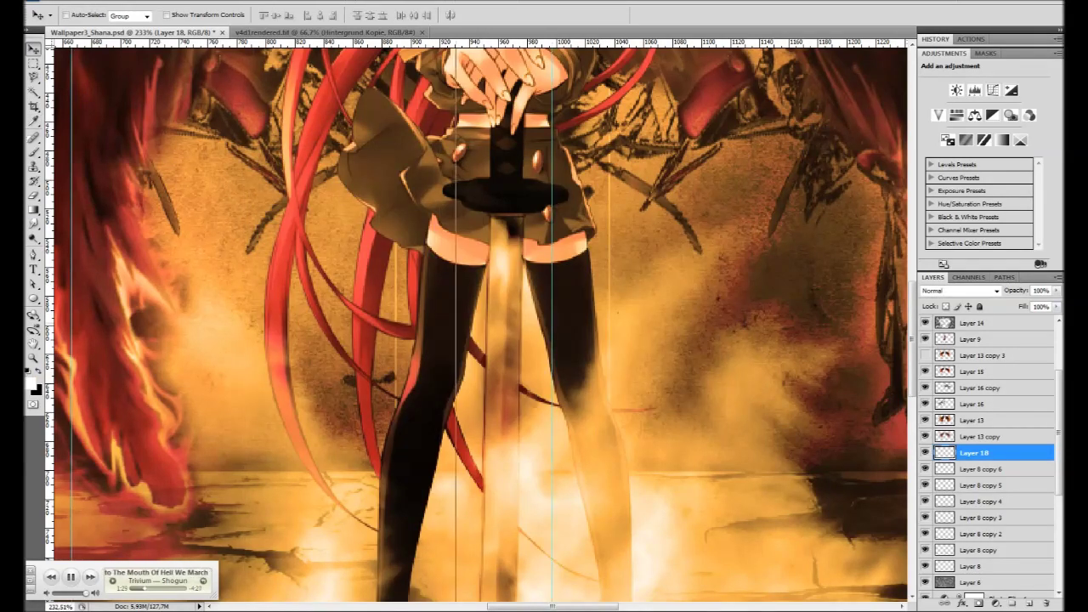
Draw a zigzag spiral path down the sword blade with the Pen tool and stroke it with the brush
{"action": "key", "text": "p"}
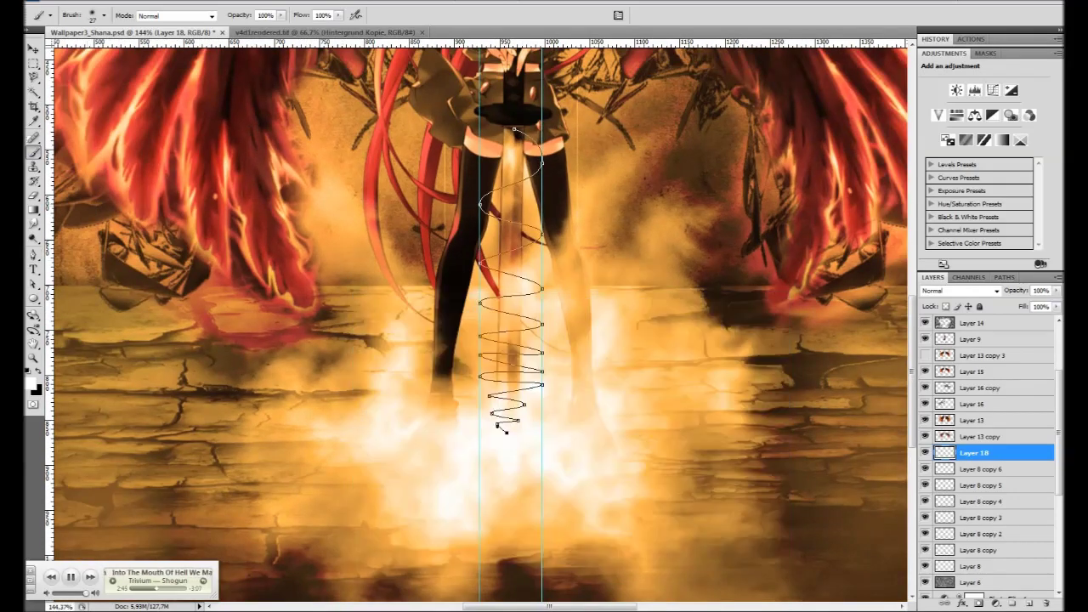
{"action": "right_click", "coordinate": [520, 369]}
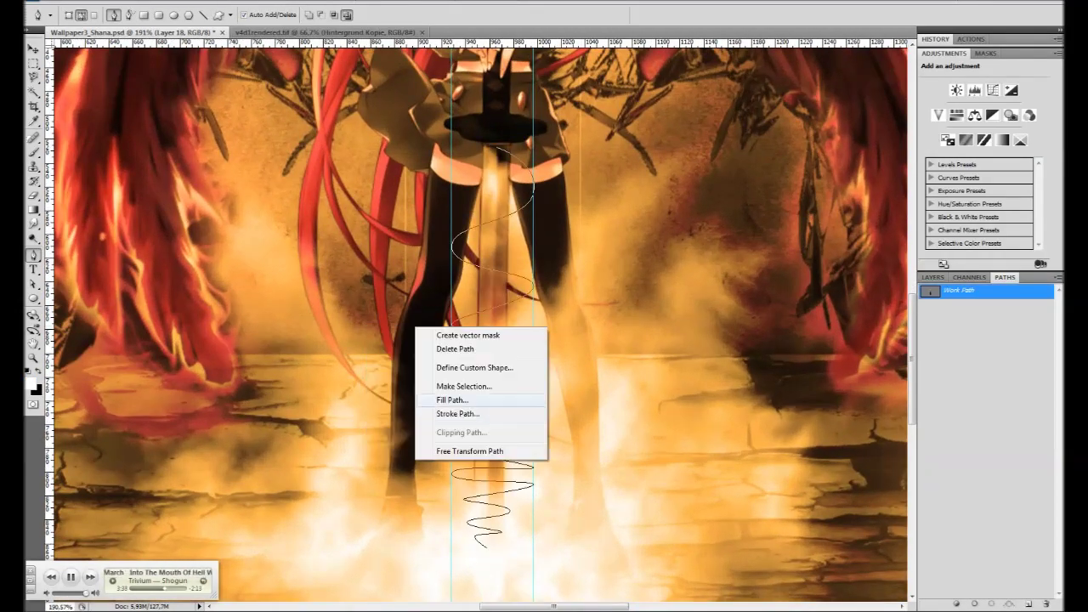
{"action": "left_click", "coordinate": [451, 412]}
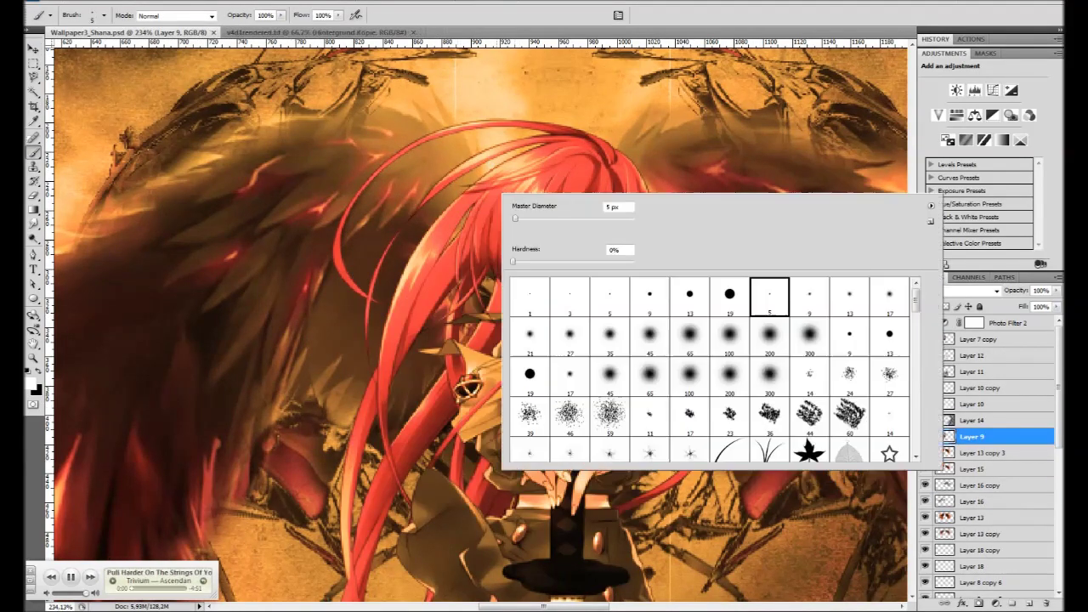
Enable brush Scattering on both axes at 1000%, with added count and count jitter
{"action": "key", "text": "Escape"}
{"action": "left_click", "coordinate": [276, 1]}
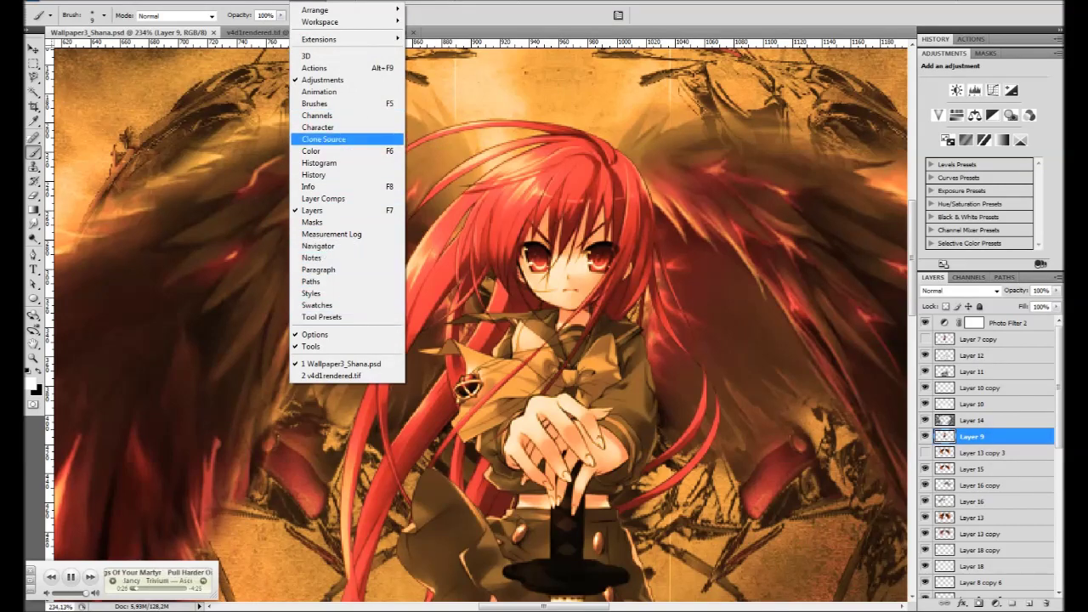
{"action": "left_click", "coordinate": [323, 139]}
{"action": "key", "text": "F5"}
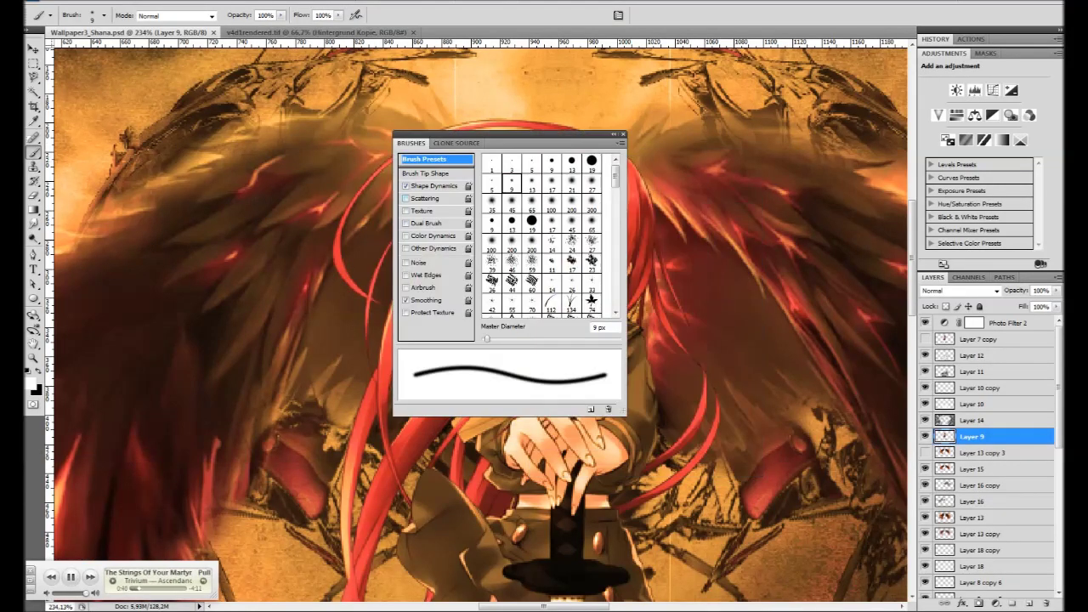
{"action": "left_click", "coordinate": [425, 199]}
{"action": "left_click", "coordinate": [532, 157]}
{"action": "left_click_drag", "start_coordinate": [571, 167], "coordinate": [619, 167]}
{"action": "left_click_drag", "start_coordinate": [483, 206], "coordinate": [487, 207]}
{"action": "left_click_drag", "start_coordinate": [505, 228], "coordinate": [555, 229]}
Try Dual Brush, turn it back off, and adjust the scattering fade
{"action": "left_click", "coordinate": [426, 222]}
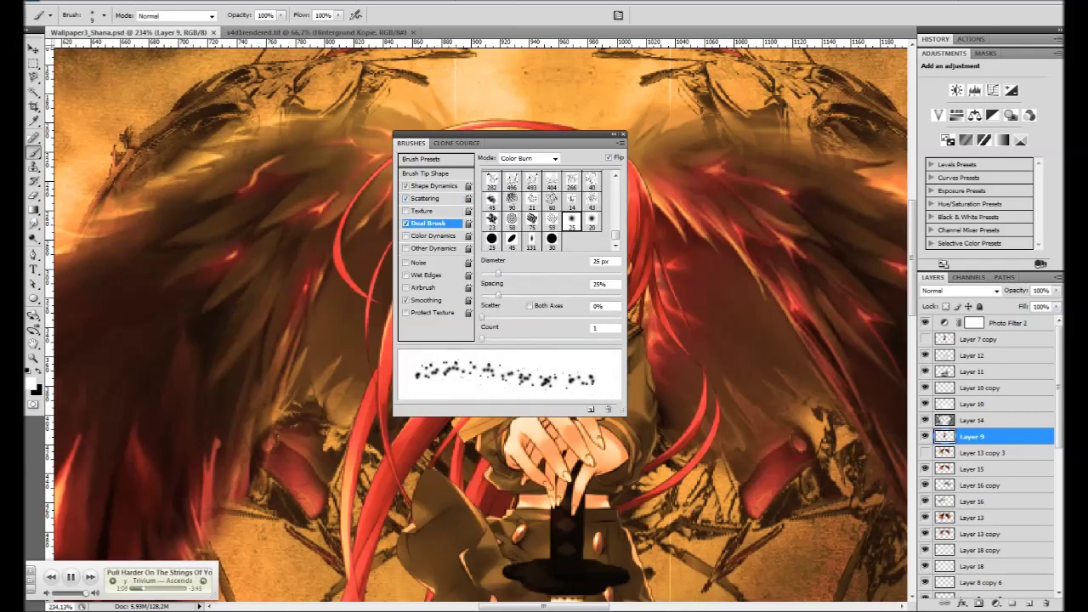
{"action": "left_click", "coordinate": [405, 223]}
{"action": "left_click", "coordinate": [434, 236]}
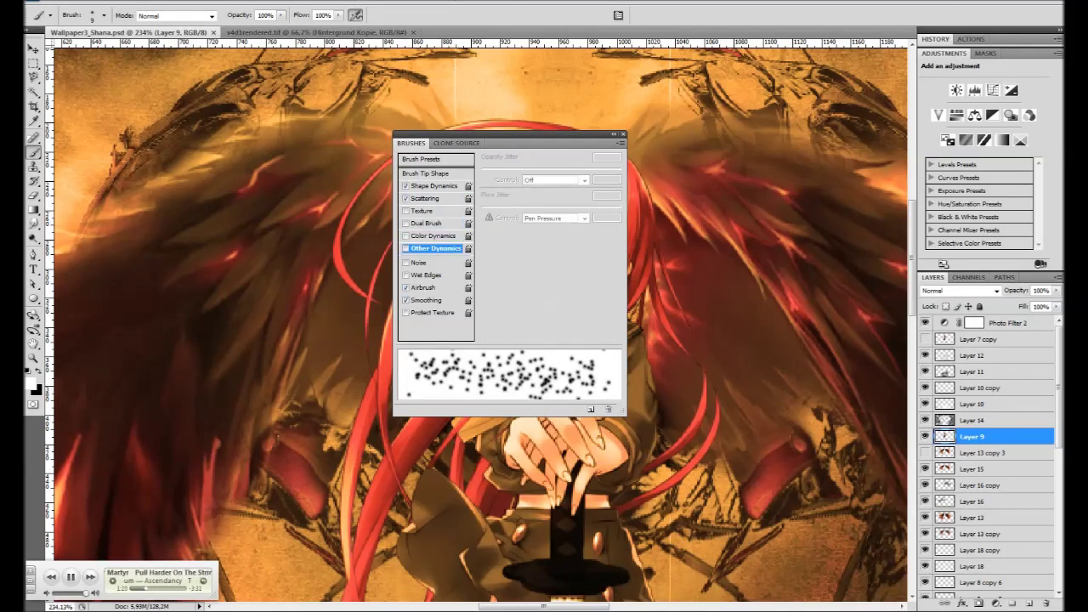
{"action": "left_click", "coordinate": [426, 198]}
{"action": "key", "text": "Down"}
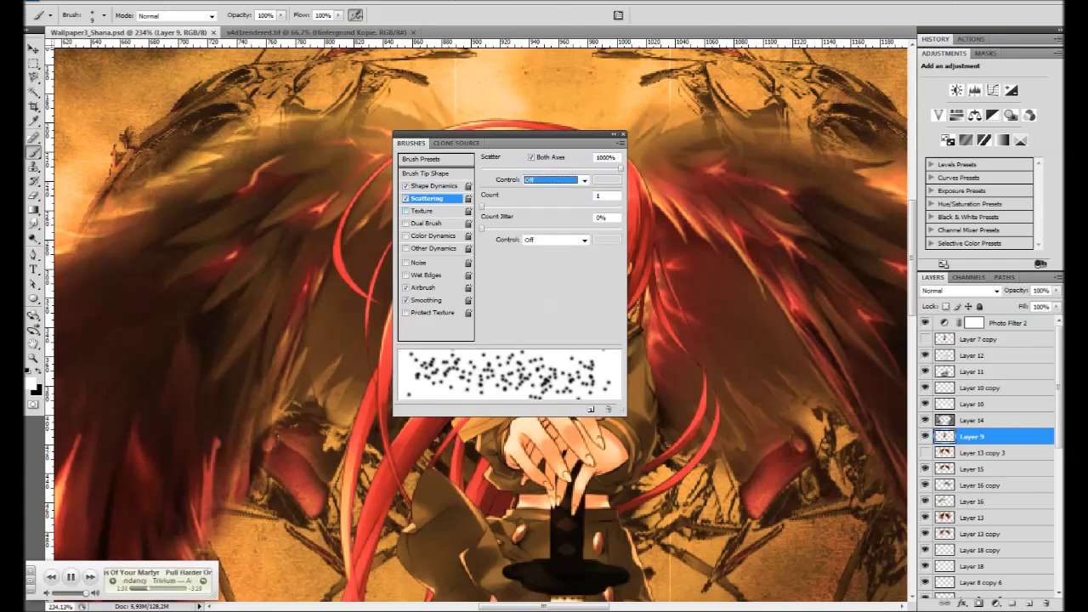
Set Shape Dynamics minimum diameter to 56% and tuck the Brush Settings panel away
{"action": "left_click", "coordinate": [433, 185]}
{"action": "left_click", "coordinate": [433, 236]}
{"action": "left_click", "coordinate": [434, 185]}
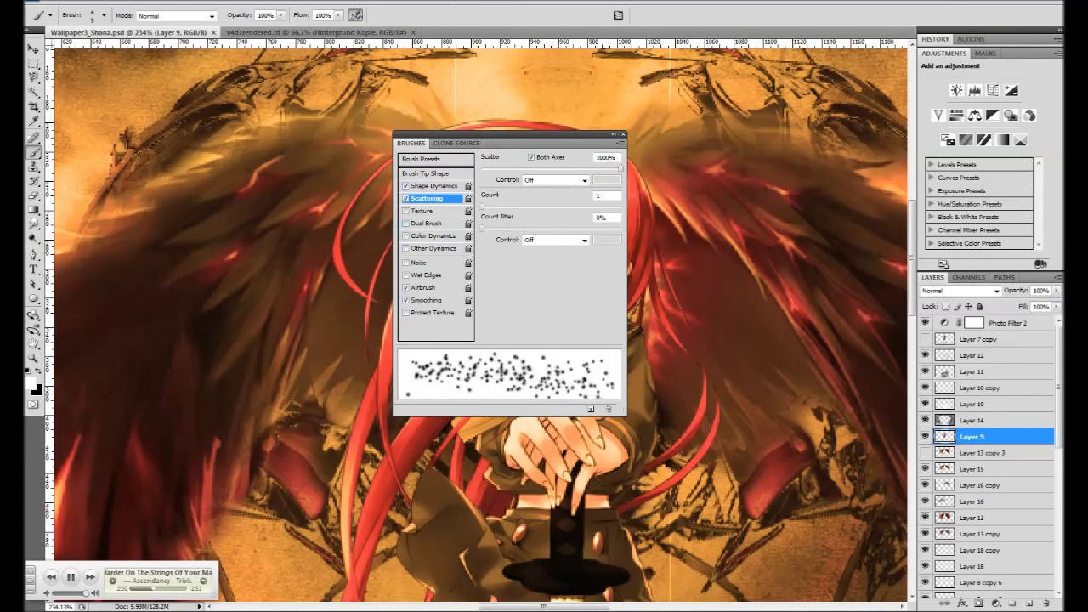
{"action": "left_click", "coordinate": [434, 185]}
{"action": "left_click_drag", "start_coordinate": [534, 202], "coordinate": [559, 202]}
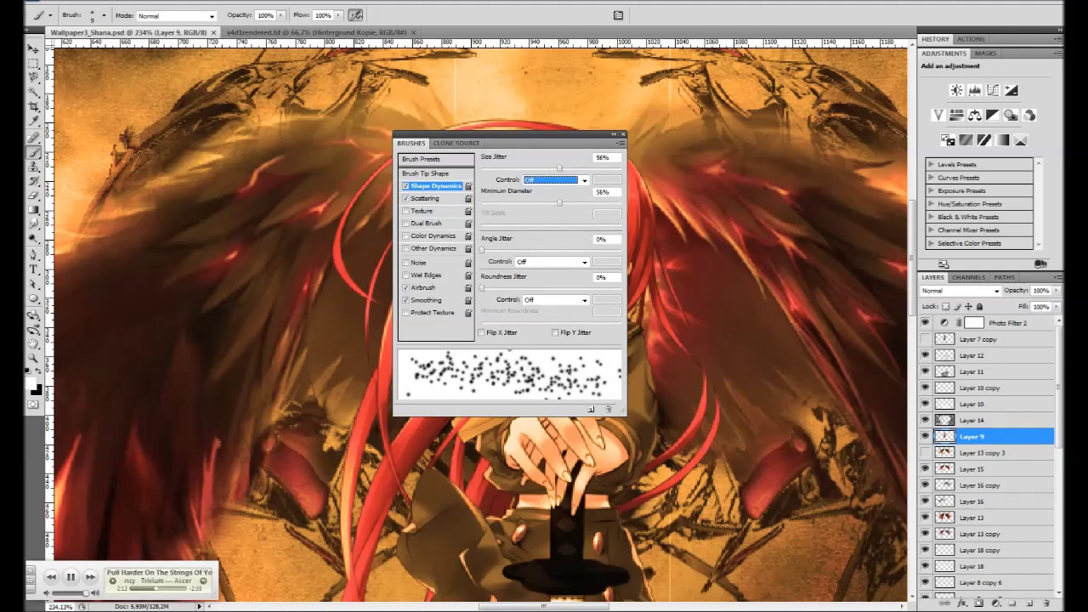
{"action": "mouse_move", "coordinate": [412, 143]}
{"action": "left_mouse_down"}
{"action": "mouse_move", "coordinate": [809, 45]}
{"action": "mouse_move", "coordinate": [753, 60]}
{"action": "left_mouse_up"}
{"action": "key", "text": "F5"}
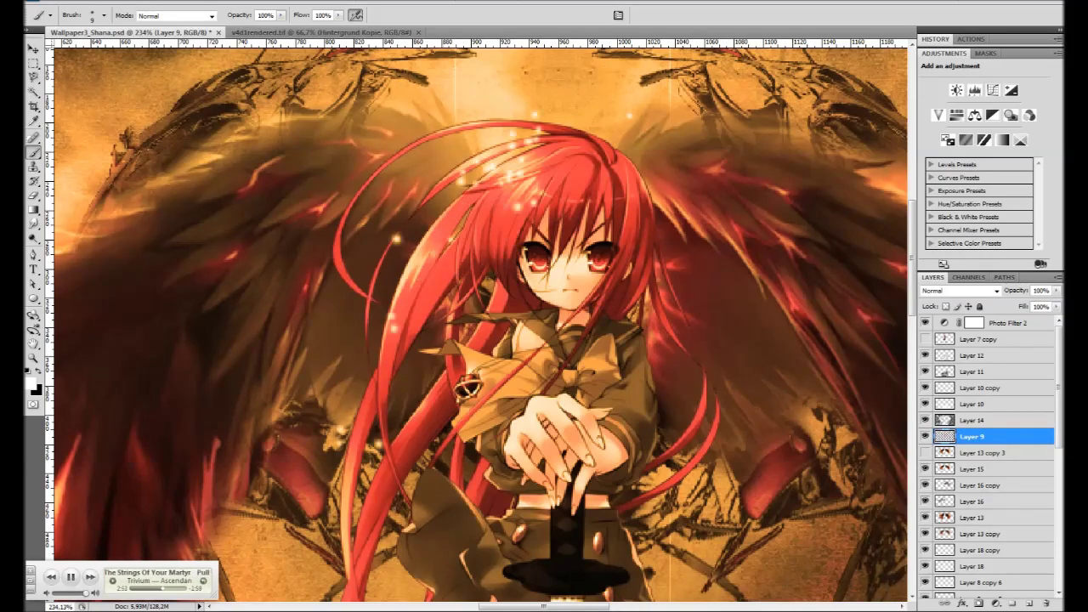
Try Screen on sparkle Layer 9, then return its blend mode to Normal
{"action": "scroll", "coordinate": [481, 323], "scroll_direction": "down", "scroll_amount": 3}
{"action": "scroll", "coordinate": [480, 324], "scroll_direction": "down", "scroll_amount": 2}
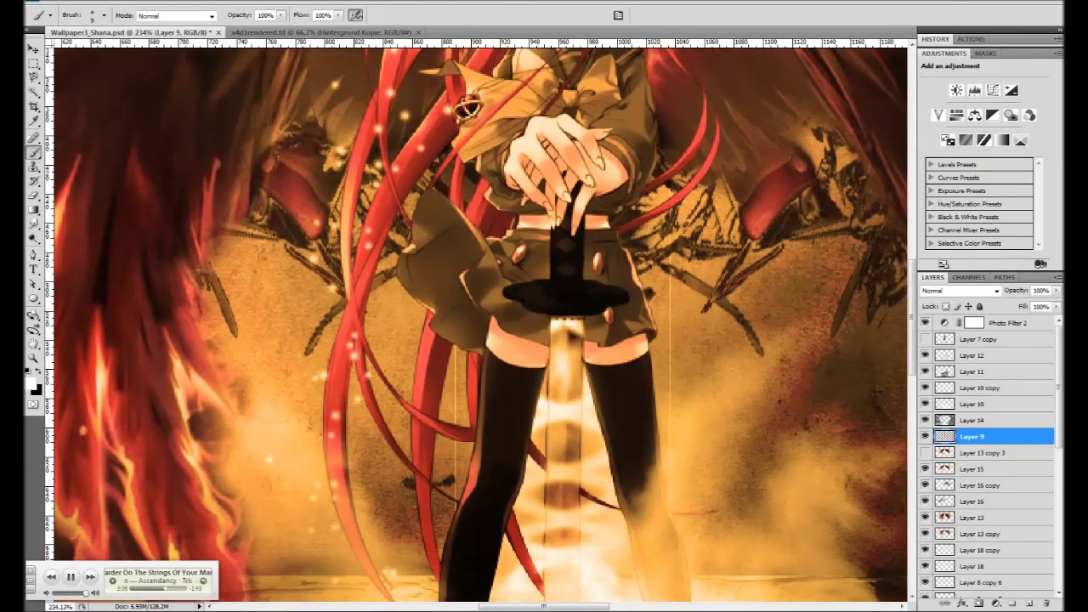
{"action": "scroll", "coordinate": [481, 323], "scroll_direction": "down", "scroll_amount": 3}
{"action": "scroll", "coordinate": [480, 323], "scroll_direction": "up", "scroll_amount": 3}
{"action": "scroll", "coordinate": [481, 323], "scroll_direction": "up", "scroll_amount": 4}
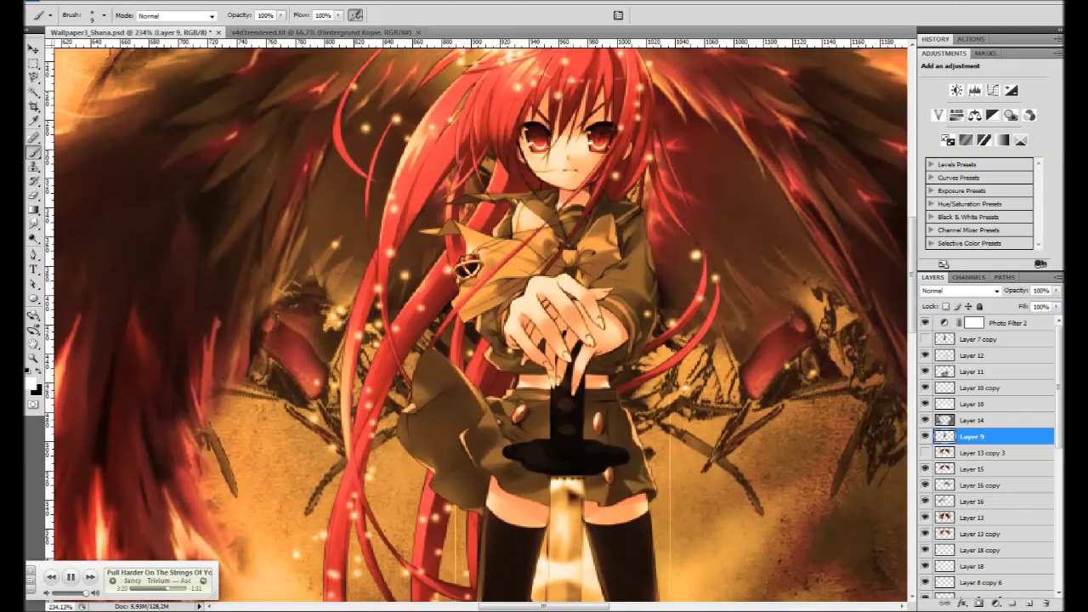
{"action": "scroll", "coordinate": [481, 323], "scroll_direction": "down", "scroll_amount": 5}
{"action": "left_click", "coordinate": [953, 291]}
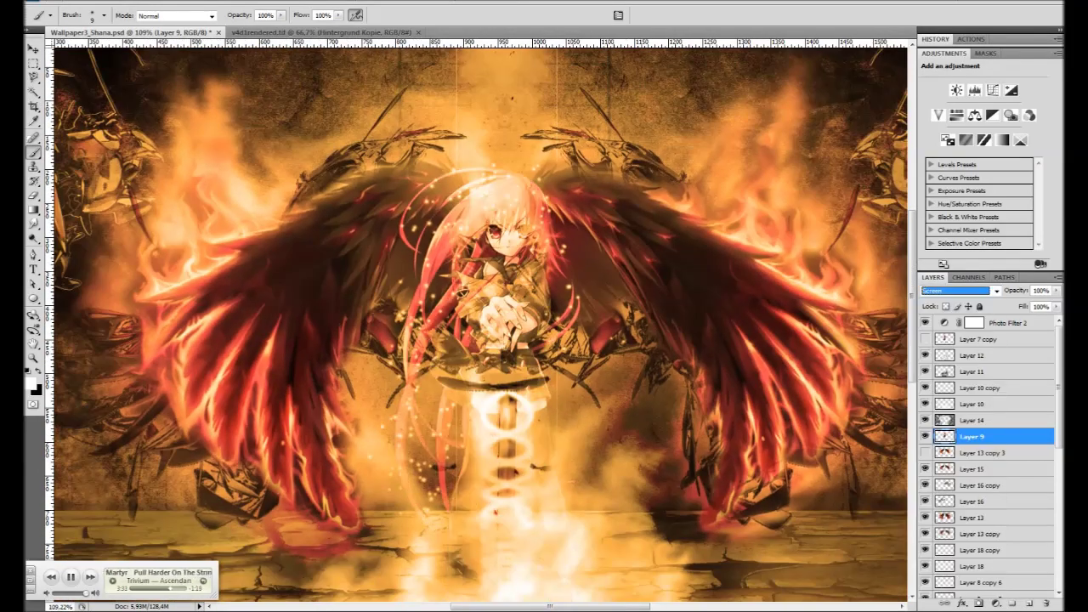
{"action": "key", "text": "Up"}
{"action": "key", "text": "Up"}
{"action": "key", "text": "Up"}
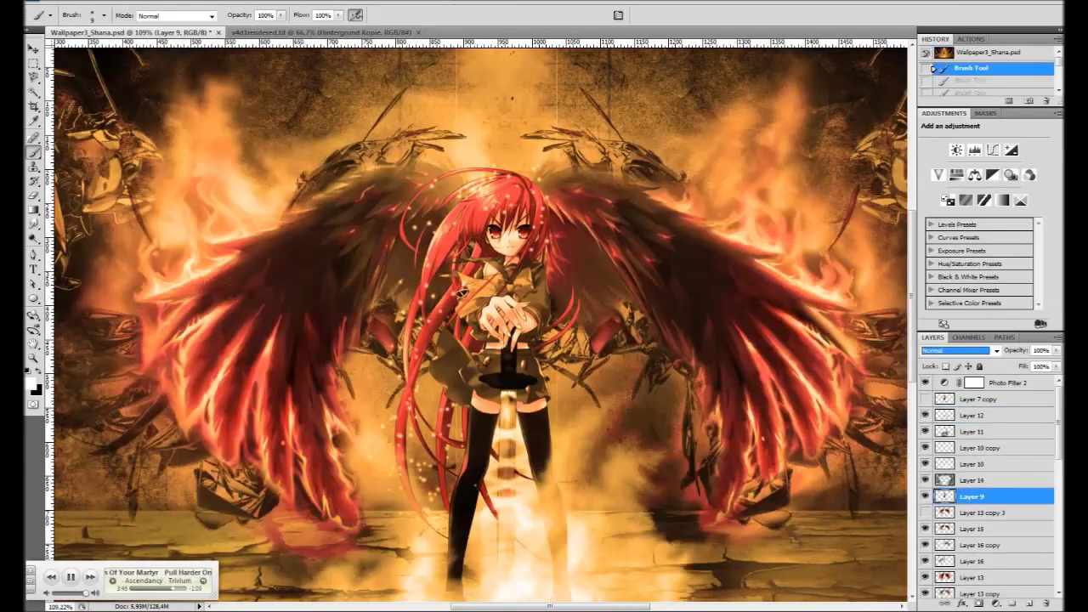
{"action": "key", "text": "Return"}
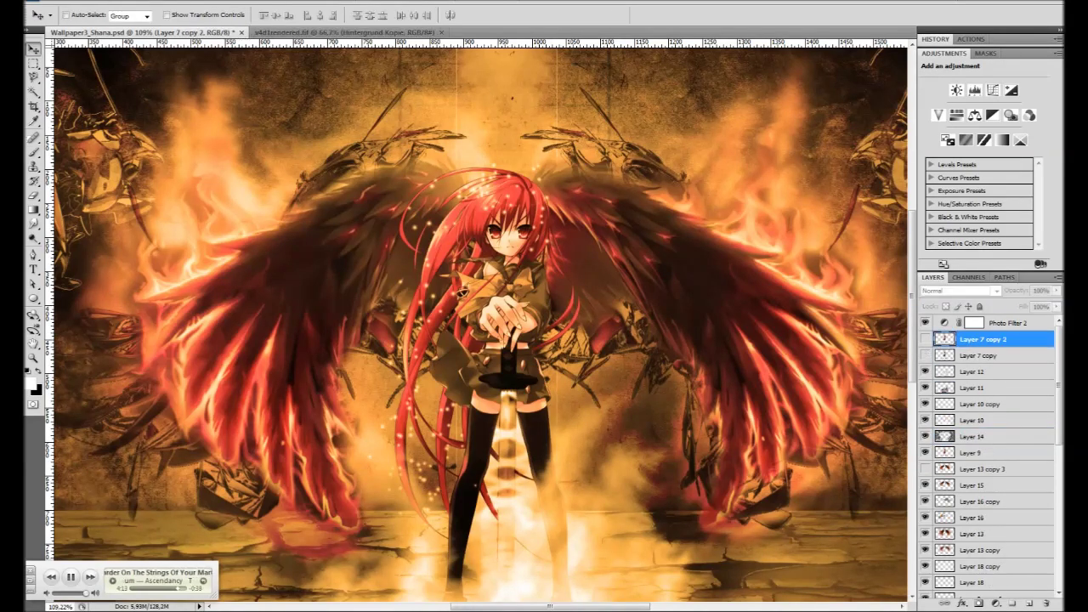
Move Layer 7 copy 2 below Layer 12, paint black on Layer 19, and merge them
{"action": "left_click_drag", "start_coordinate": [978, 340], "coordinate": [978, 444]}
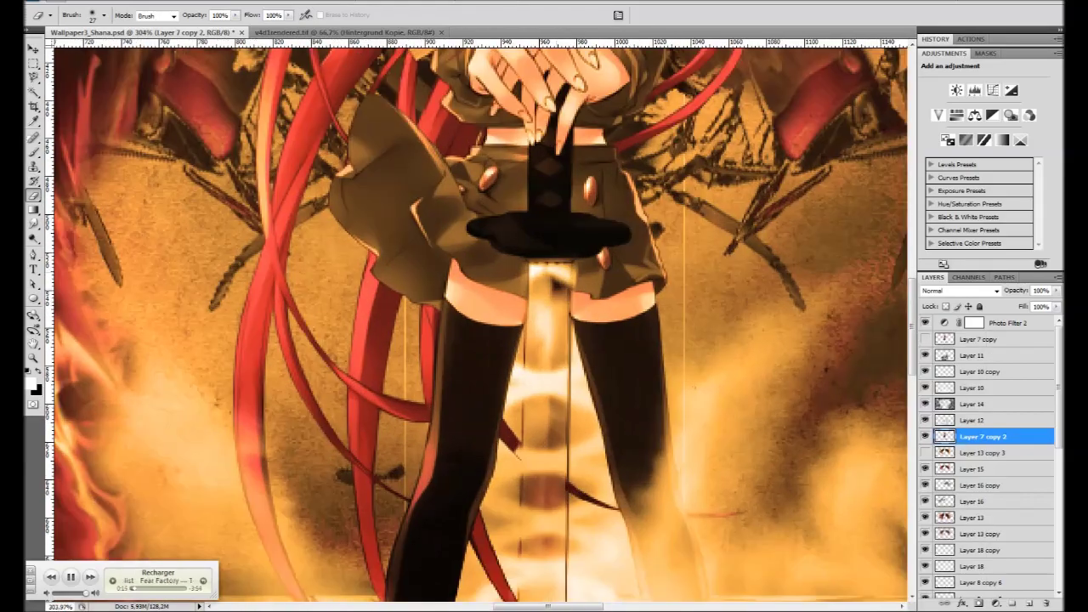
{"action": "scroll", "coordinate": [480, 323], "scroll_direction": "down", "scroll_amount": 5}
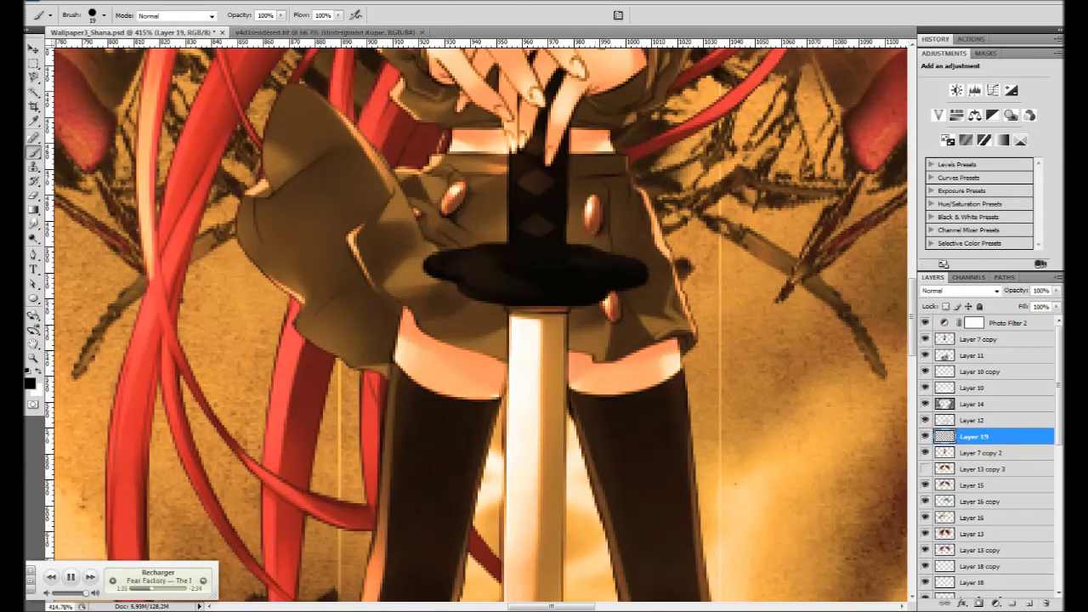
{"action": "key", "text": "ctrl+bracketright"}
{"action": "key", "text": "ctrl+bracketright"}
{"action": "key", "text": "ctrl+bracketright"}
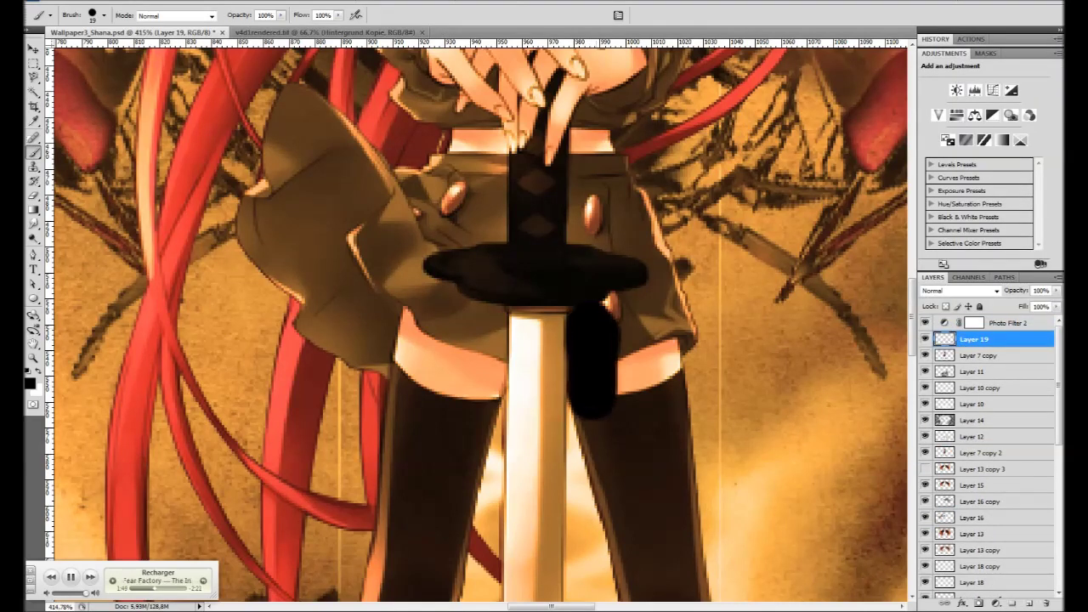
{"action": "left_click_drag", "start_coordinate": [484, 285], "coordinate": [484, 393]}
{"action": "key", "text": "ctrl+bracketleft"}
{"action": "key", "text": "ctrl+bracketleft"}
{"action": "key", "text": "ctrl+bracketleft"}
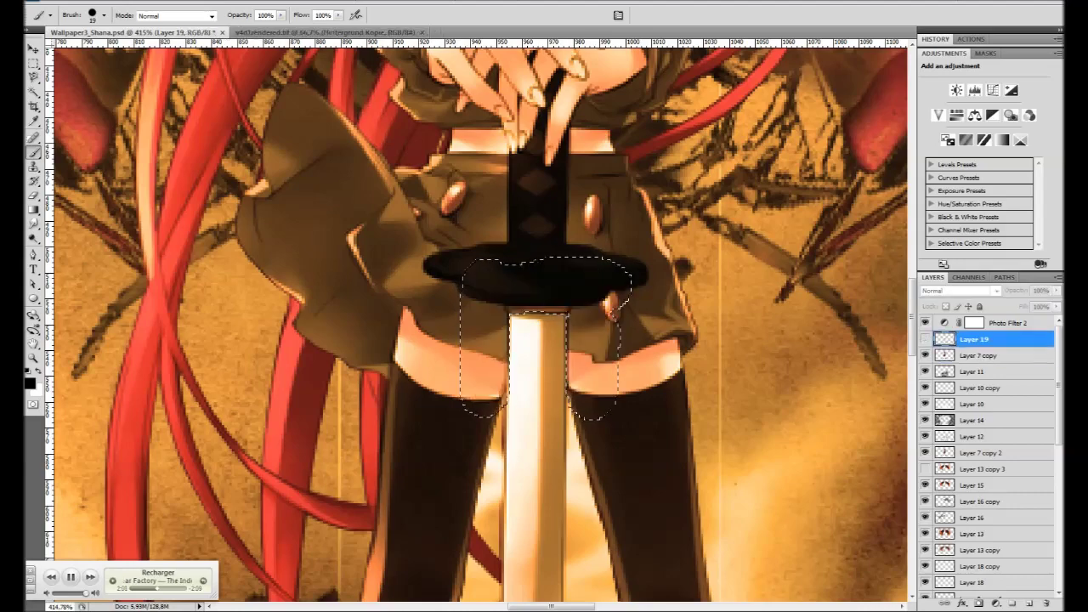
{"action": "key", "text": "ctrl+bracketleft"}
{"action": "key", "text": "ctrl+bracketleft"}
{"action": "key", "text": "ctrl+bracketleft"}
{"action": "key", "text": "shift+alt+bracketleft"}
{"action": "key", "text": "ctrl+d"}
{"action": "key", "text": "ctrl+e"}
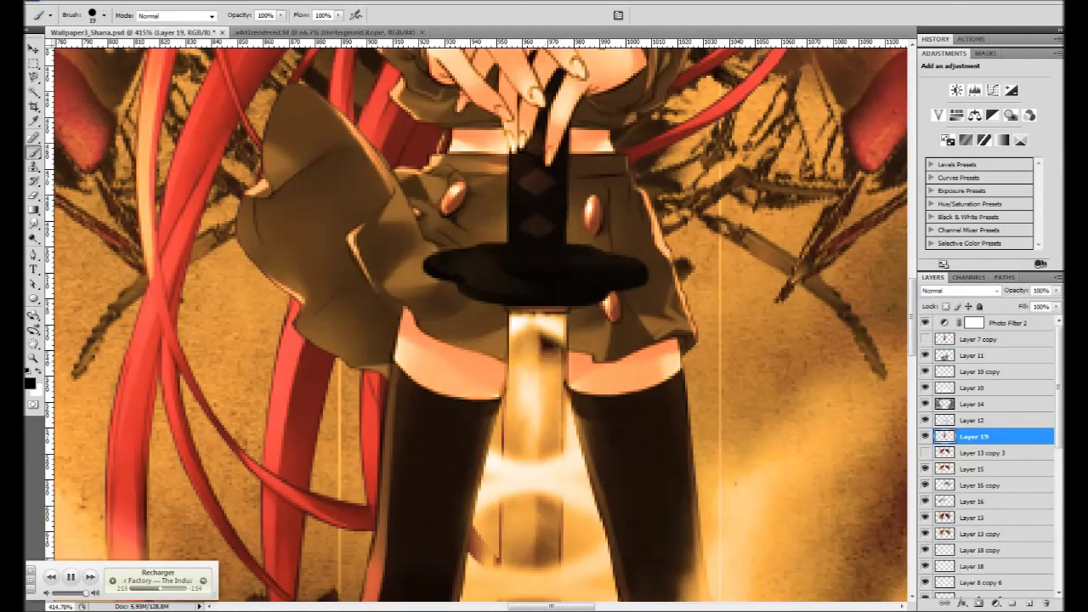
Erase on the merged blade layer, then raise Layer 18 and its copy above Layer 19
{"action": "key", "text": "e"}
{"action": "right_click", "coordinate": [551, 330]}
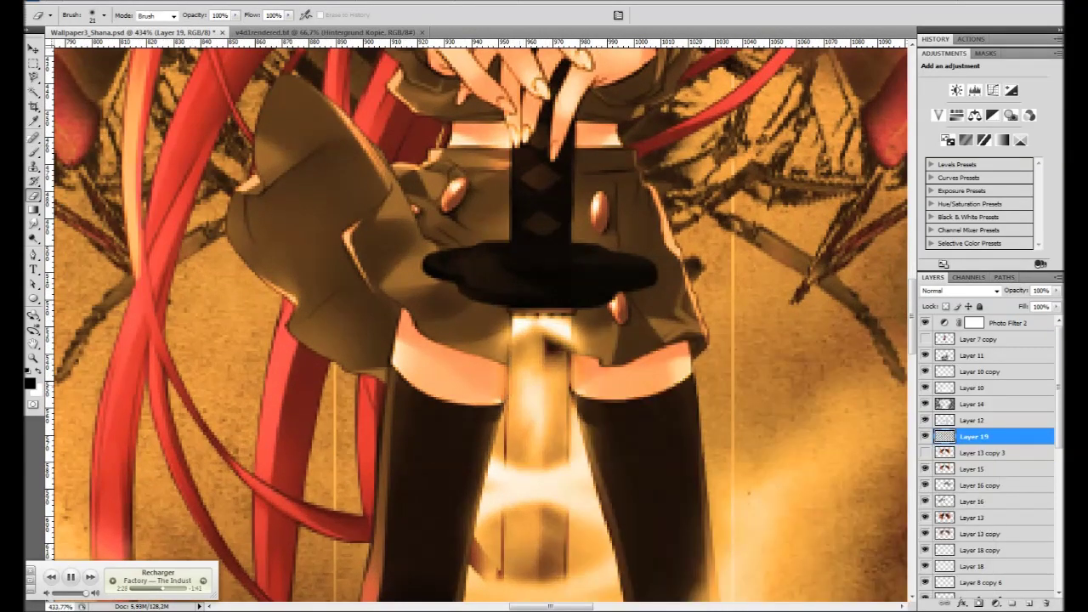
{"action": "scroll", "coordinate": [392, 171], "scroll_direction": "up", "scroll_amount": 1}
{"action": "key", "text": "alt+bracketleft"}
{"action": "key", "text": "alt+bracketleft"}
{"action": "key", "text": "alt+bracketleft"}
{"action": "key", "text": "alt+bracketleft"}
{"action": "key", "text": "shift+alt+bracketleft"}
{"action": "key", "text": "ctrl+bracketright"}
{"action": "key", "text": "ctrl+bracketright"}
{"action": "key", "text": "ctrl+bracketright"}
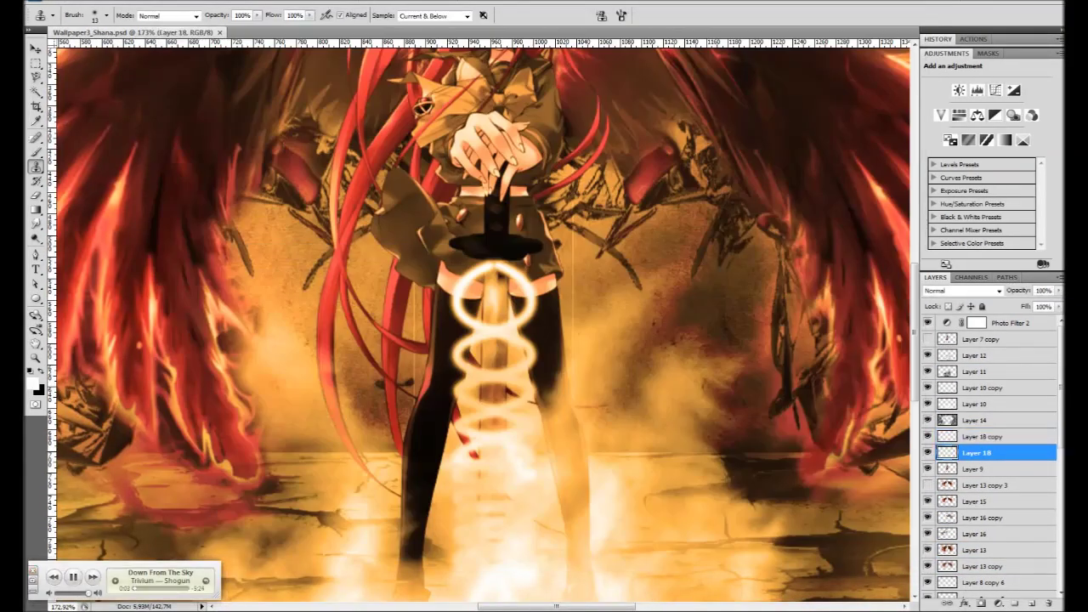
Choose a 13 px soft eraser brush for cleaning up the spiral
{"action": "scroll", "coordinate": [510, 255], "scroll_direction": "up", "scroll_amount": 5}
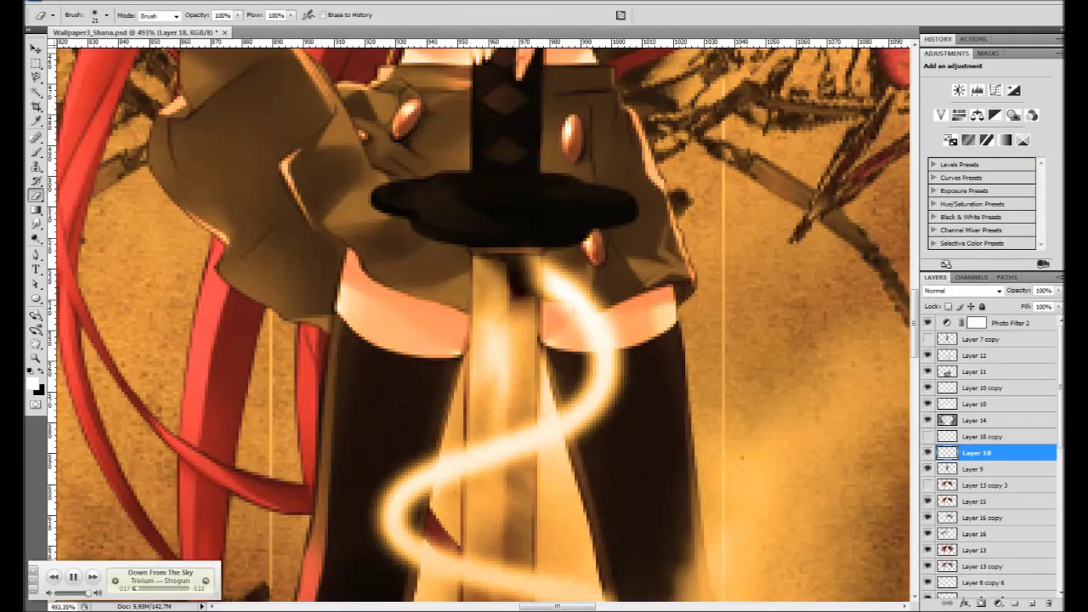
{"action": "scroll", "coordinate": [457, 342], "scroll_direction": "down", "scroll_amount": 2}
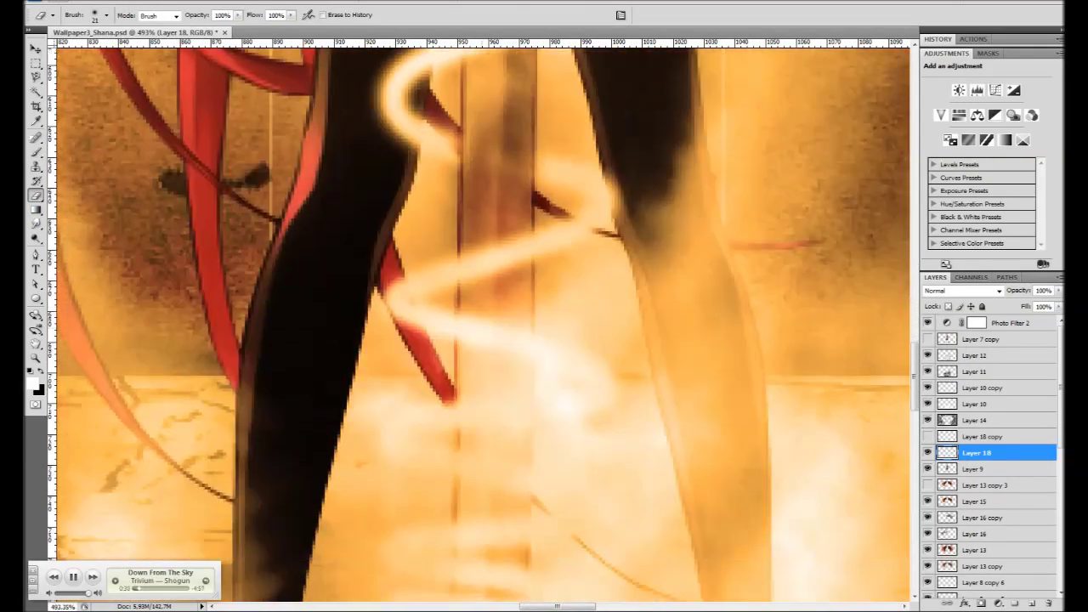
{"action": "scroll", "coordinate": [463, 357], "scroll_direction": "down", "scroll_amount": 2}
{"action": "scroll", "coordinate": [476, 374], "scroll_direction": "down", "scroll_amount": 2}
{"action": "scroll", "coordinate": [489, 383], "scroll_direction": "down", "scroll_amount": 2}
{"action": "scroll", "coordinate": [510, 340], "scroll_direction": "down", "scroll_amount": 1}
{"action": "right_click", "coordinate": [473, 337]}
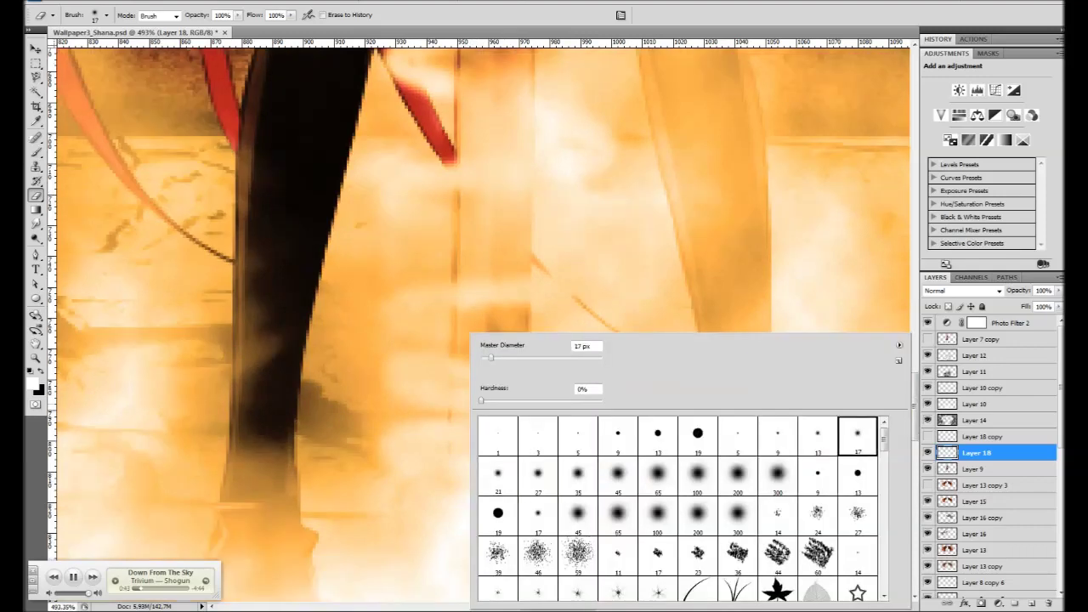
{"action": "double_click", "coordinate": [656, 432]}
{"action": "scroll", "coordinate": [476, 340], "scroll_direction": "down", "scroll_amount": 2}
{"action": "scroll", "coordinate": [476, 340], "scroll_direction": "down", "scroll_amount": 1}
Erase parts of Layer 18 copy and Layer 18 so the spiral wraps the blade
{"action": "key", "text": "alt+bracketright"}
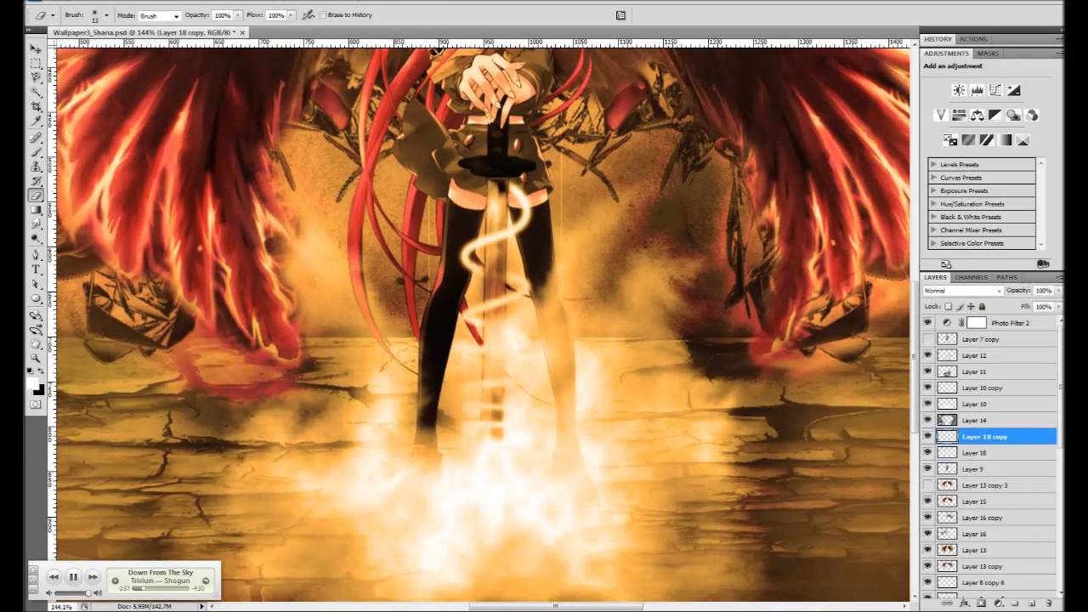
{"action": "scroll", "coordinate": [476, 340], "scroll_direction": "up", "scroll_amount": 2}
{"action": "scroll", "coordinate": [476, 340], "scroll_direction": "up", "scroll_amount": 1}
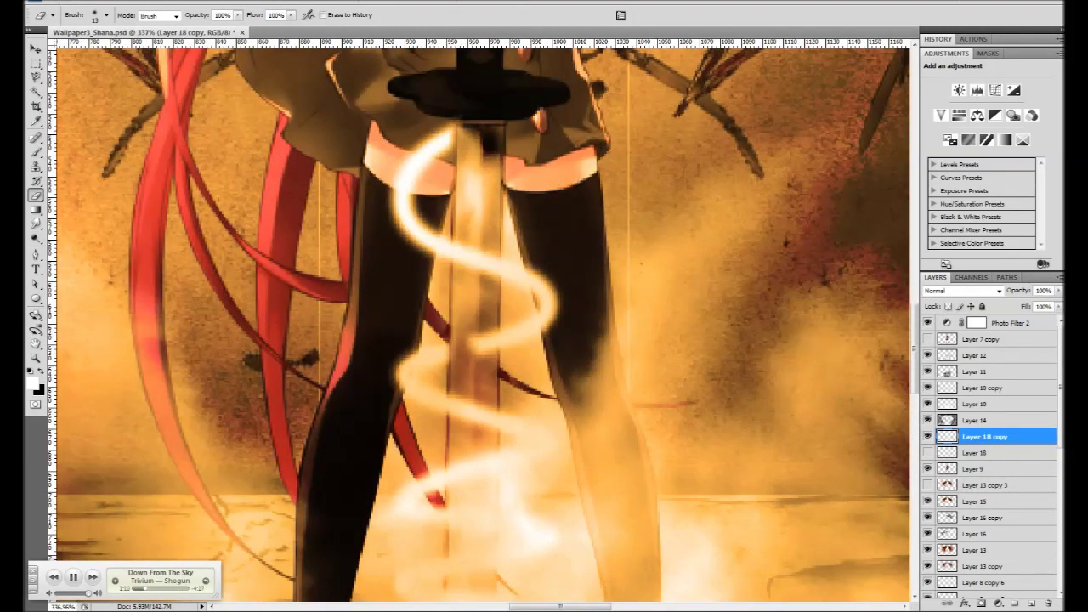
{"action": "scroll", "coordinate": [468, 312], "scroll_direction": "down", "scroll_amount": 3}
{"action": "scroll", "coordinate": [470, 399], "scroll_direction": "down", "scroll_amount": 2}
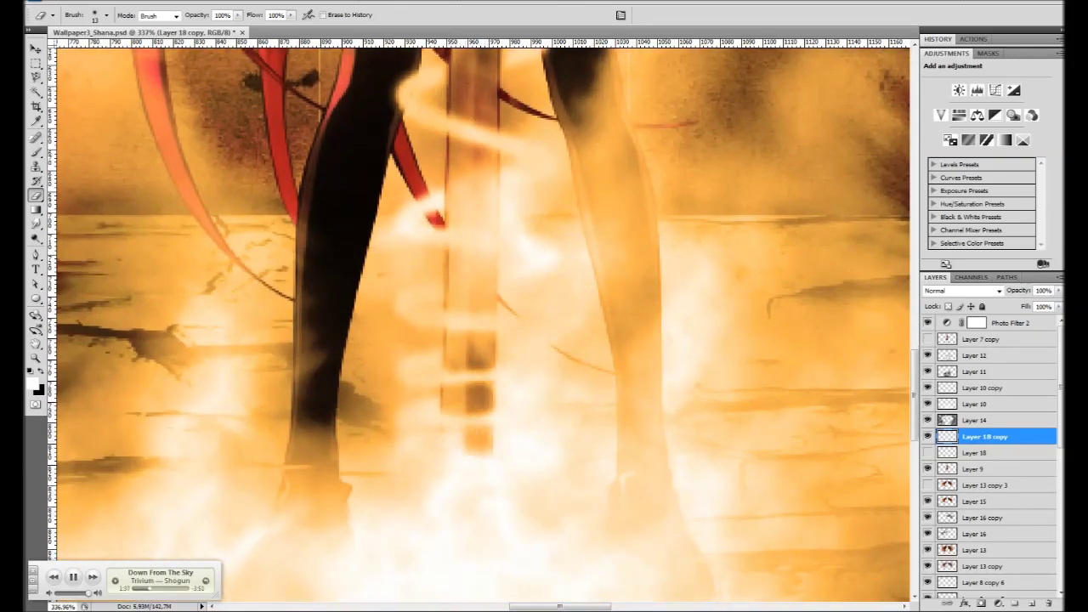
{"action": "scroll", "coordinate": [477, 323], "scroll_direction": "down", "scroll_amount": 3}
{"action": "key", "text": "alt+bracketleft"}
{"action": "scroll", "coordinate": [476, 323], "scroll_direction": "down", "scroll_amount": 1}
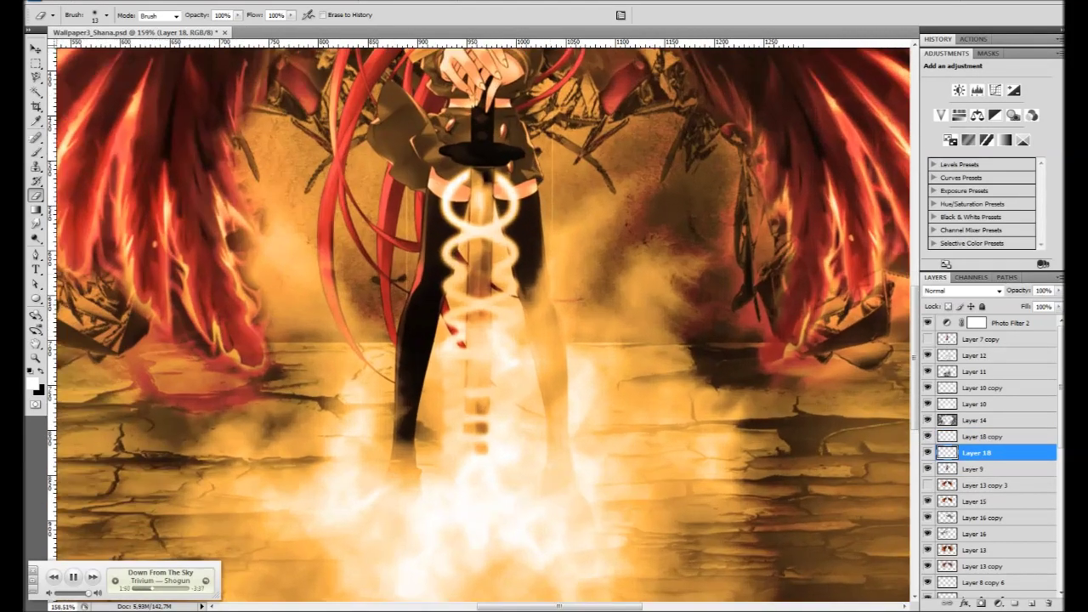
{"action": "key", "text": "alt+bracketright"}
Stretch Layer 18 copy downward along the sword blade
{"action": "key", "text": "ctrl+t"}
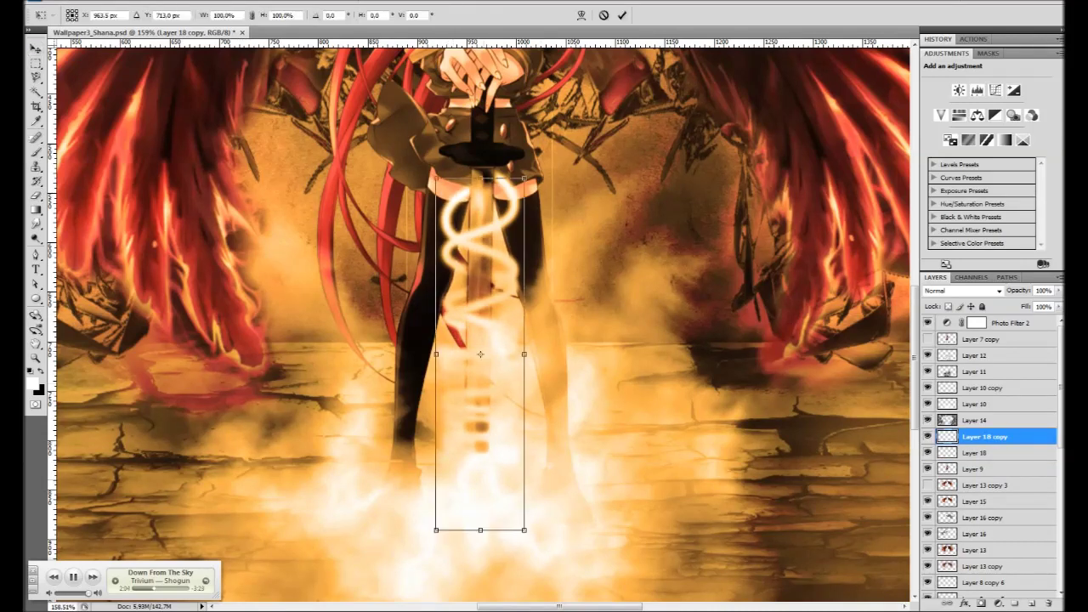
{"action": "left_click_drag", "start_coordinate": [481, 488], "coordinate": [481, 510]}
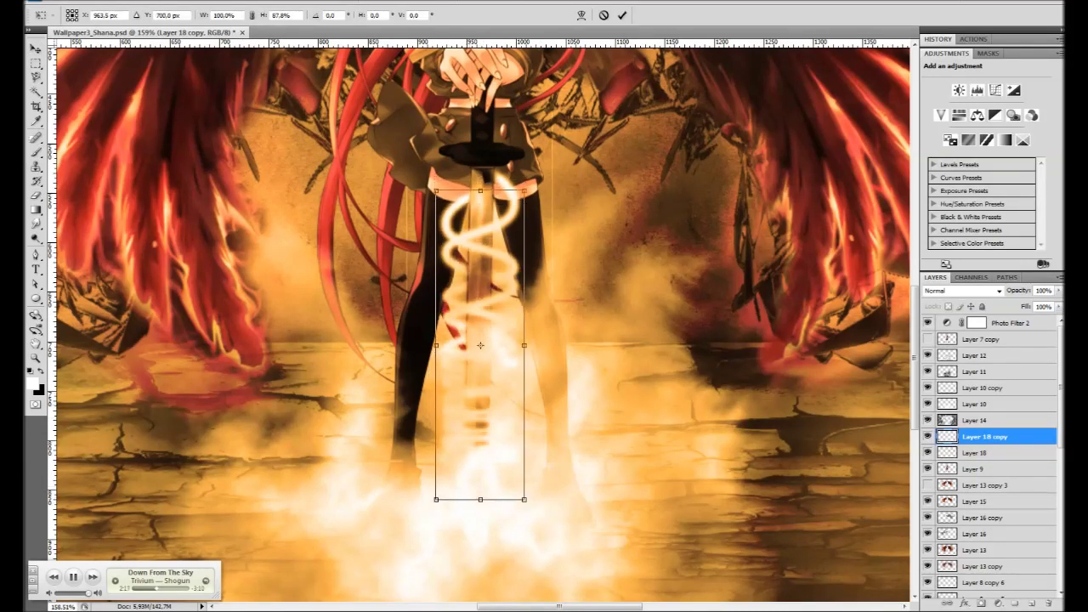
{"action": "left_click_drag", "start_coordinate": [480, 340], "coordinate": [480, 352]}
{"action": "key", "text": "Return"}
Add a transformed duplicate, Layer 18 copy 2, and lower the swirl opacity to 50%
{"action": "key", "text": "ctrl+alt+t"}
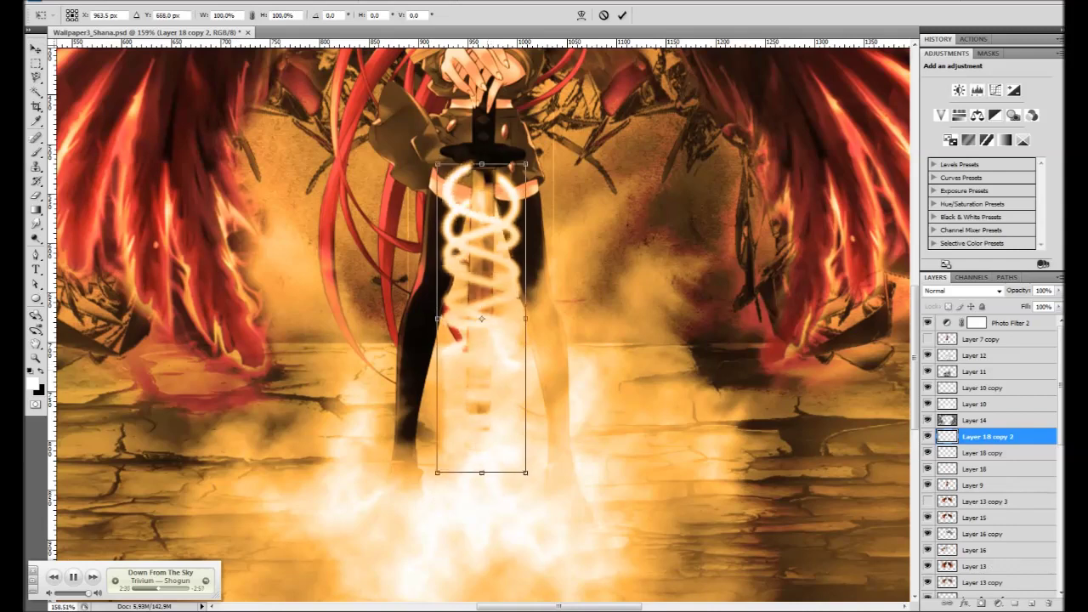
{"action": "mouse_move", "coordinate": [482, 469]}
{"action": "left_mouse_down"}
{"action": "mouse_move", "coordinate": [481, 507]}
{"action": "mouse_move", "coordinate": [481, 454]}
{"action": "left_mouse_up"}
{"action": "key", "text": "Return"}
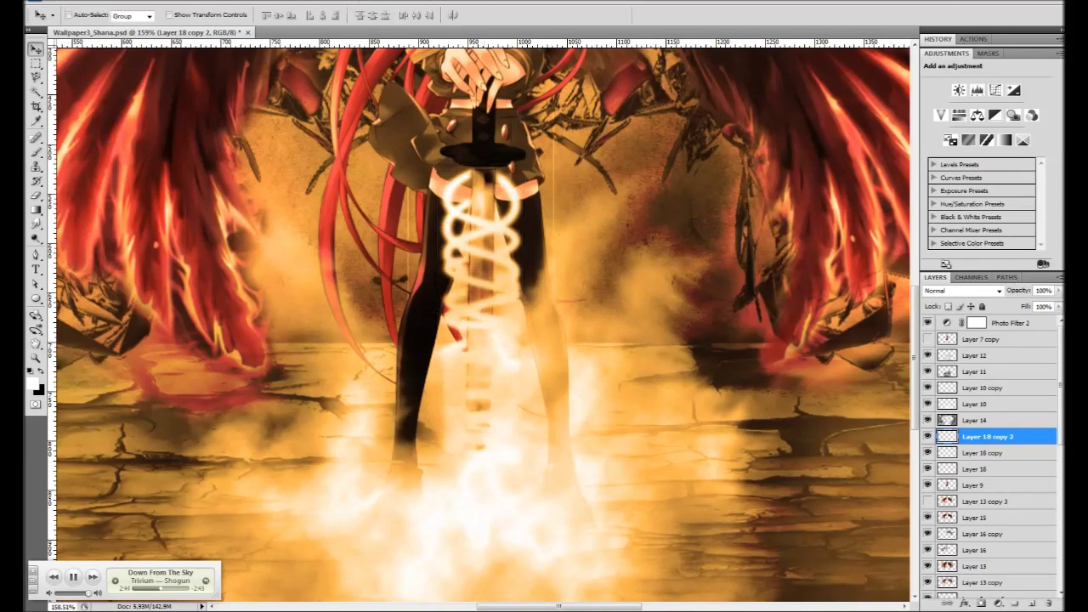
{"action": "type", "text": "50"}
{"action": "key", "text": "Return"}
{"action": "key", "text": "alt+bracketleft"}
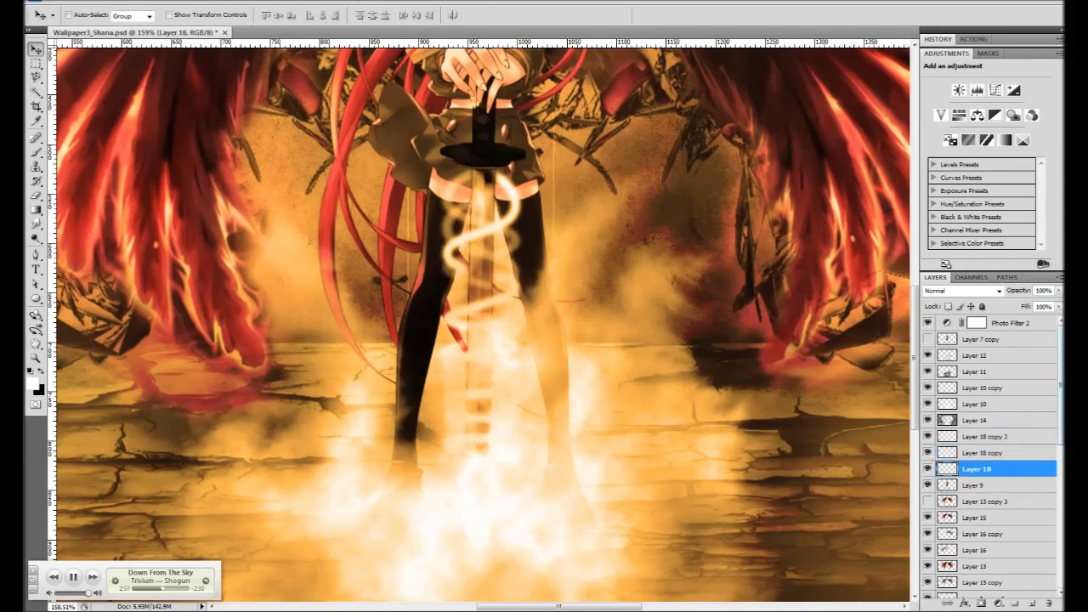
{"action": "scroll", "coordinate": [483, 323], "scroll_direction": "down", "scroll_amount": 3}
{"action": "scroll", "coordinate": [483, 323], "scroll_direction": "up", "scroll_amount": 3}
{"action": "key", "text": "alt+bracketright"}
{"action": "key", "text": "alt+bracketright"}
{"action": "key", "text": "alt+bracketright"}
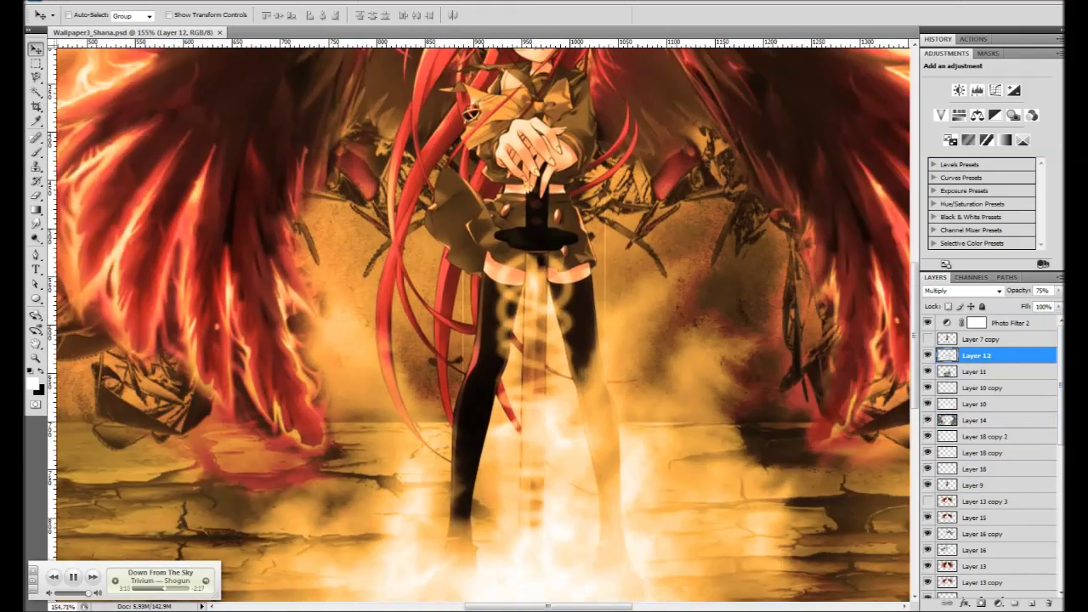
{"action": "key", "text": "alt+bracketleft"}
{"action": "key", "text": "alt+bracketleft"}
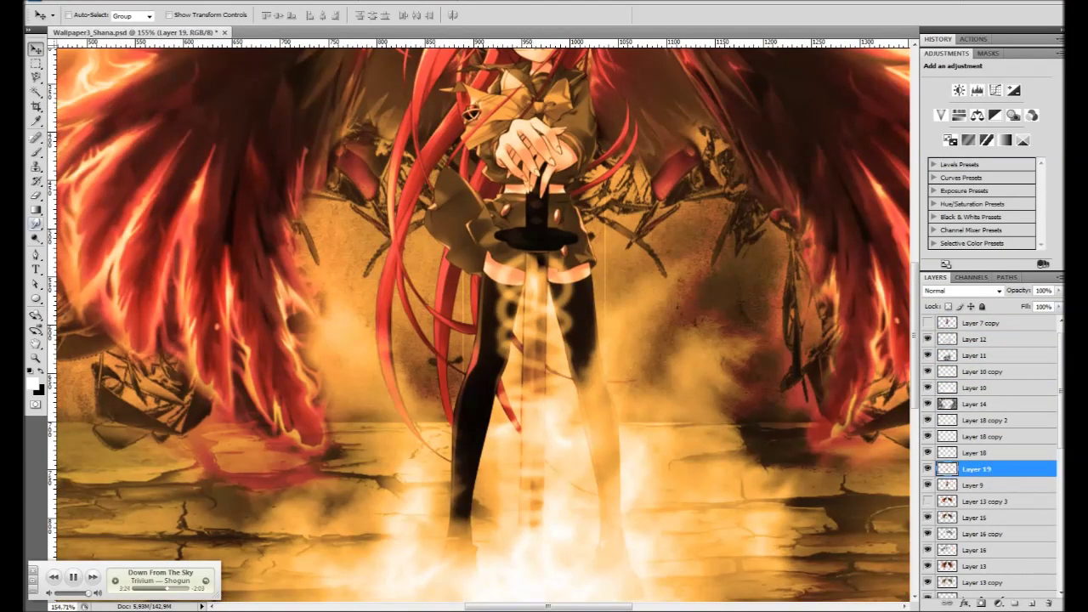
Open the Brushes settings panel with Shape Dynamics shown, placed near the image
{"action": "key", "text": "b"}
{"action": "right_click", "coordinate": [527, 333]}
{"action": "key", "text": "Escape"}
{"action": "left_click", "coordinate": [276, 1]}
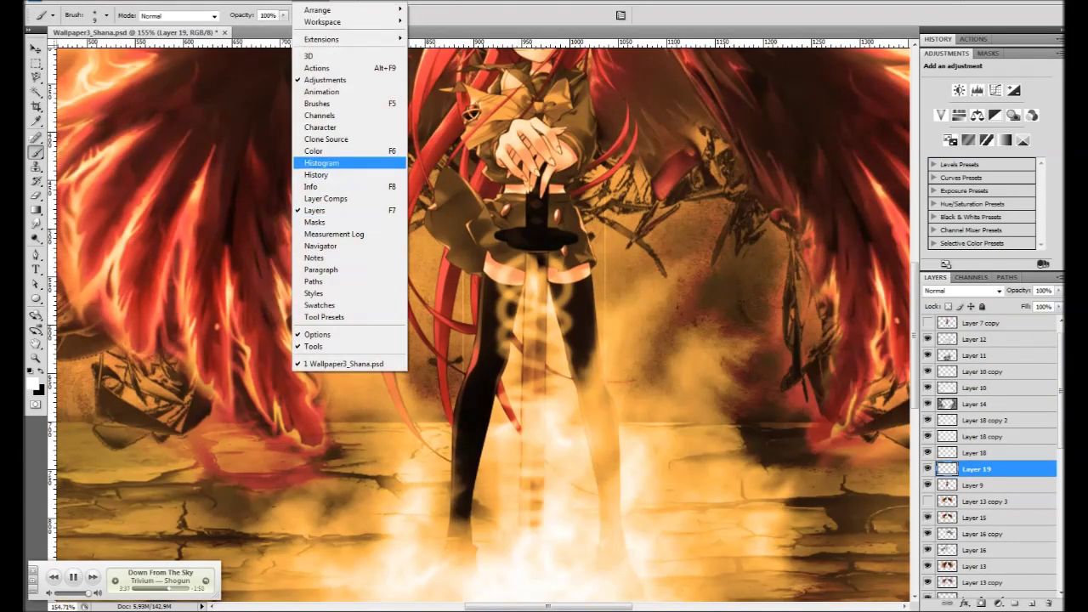
{"action": "left_click", "coordinate": [326, 139]}
{"action": "left_click", "coordinate": [52, 465]}
{"action": "left_click", "coordinate": [68, 366]}
{"action": "left_click_drag", "start_coordinate": [128, 317], "coordinate": [445, 167]}
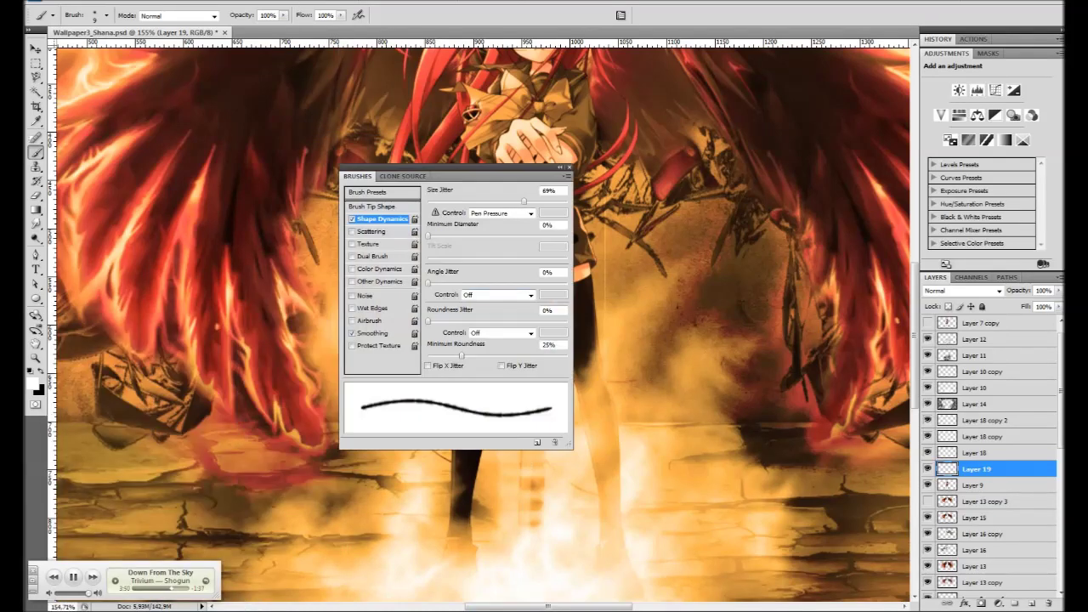
Enable Scattering on the brush for painting sparkle dots
{"action": "left_click", "coordinate": [371, 232]}
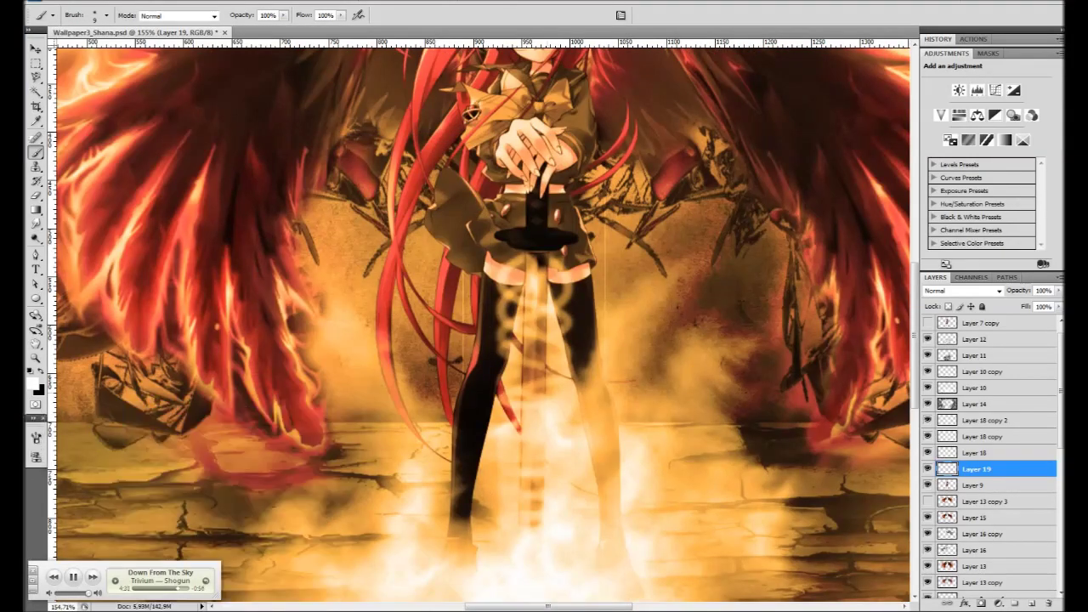
{"action": "scroll", "coordinate": [483, 321], "scroll_direction": "up", "scroll_amount": 5}
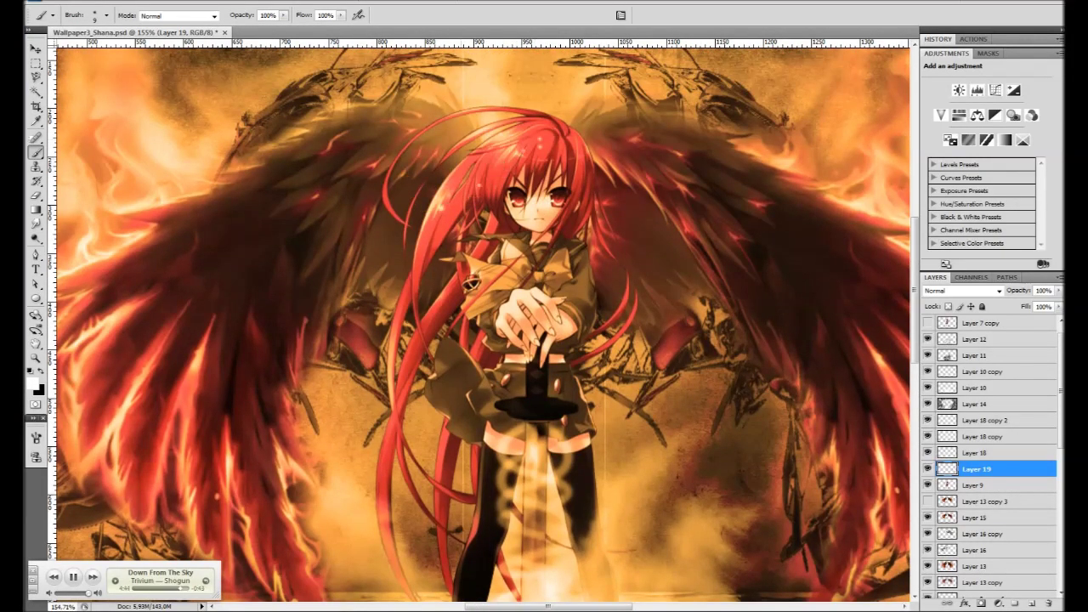
{"action": "scroll", "coordinate": [438, 391], "scroll_direction": "down", "scroll_amount": 4}
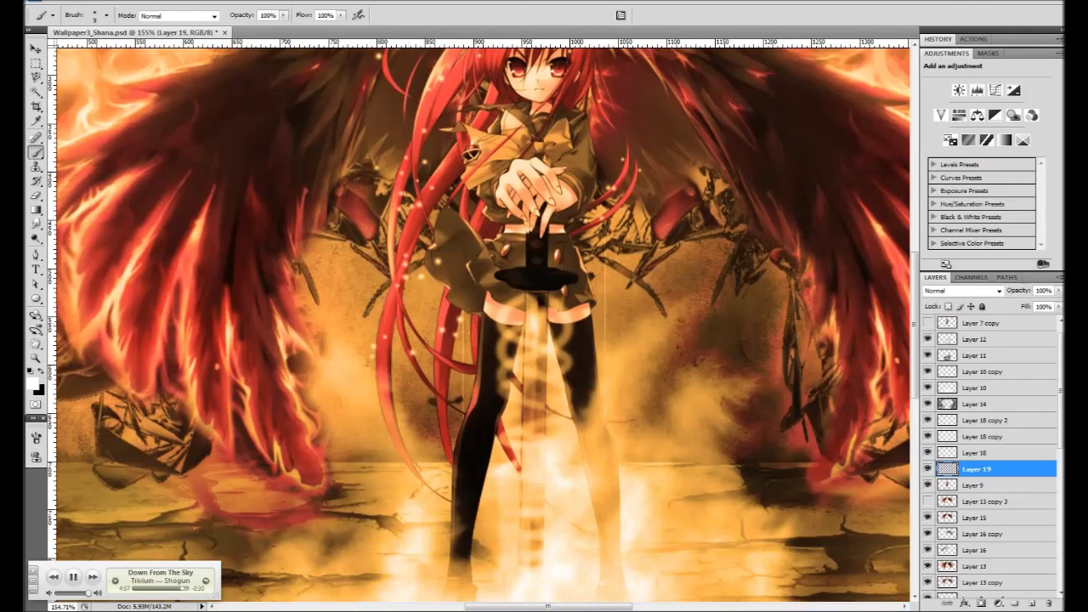
{"action": "scroll", "coordinate": [483, 321], "scroll_direction": "up", "scroll_amount": 3}
{"action": "scroll", "coordinate": [483, 322], "scroll_direction": "down", "scroll_amount": 2}
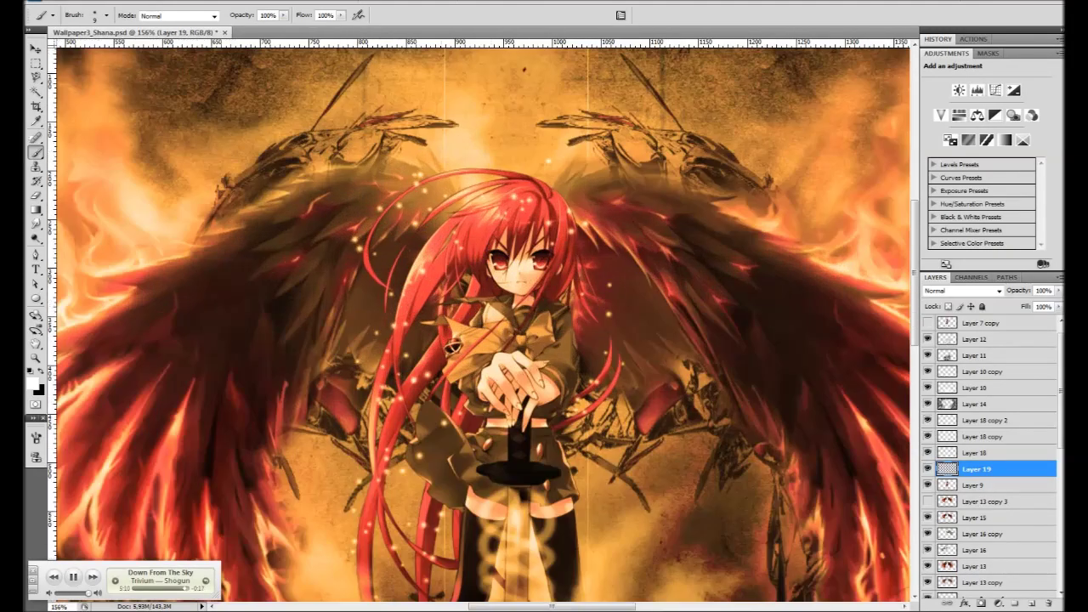
{"action": "scroll", "coordinate": [483, 321], "scroll_direction": "down", "scroll_amount": 2}
{"action": "scroll", "coordinate": [483, 322], "scroll_direction": "down", "scroll_amount": 1}
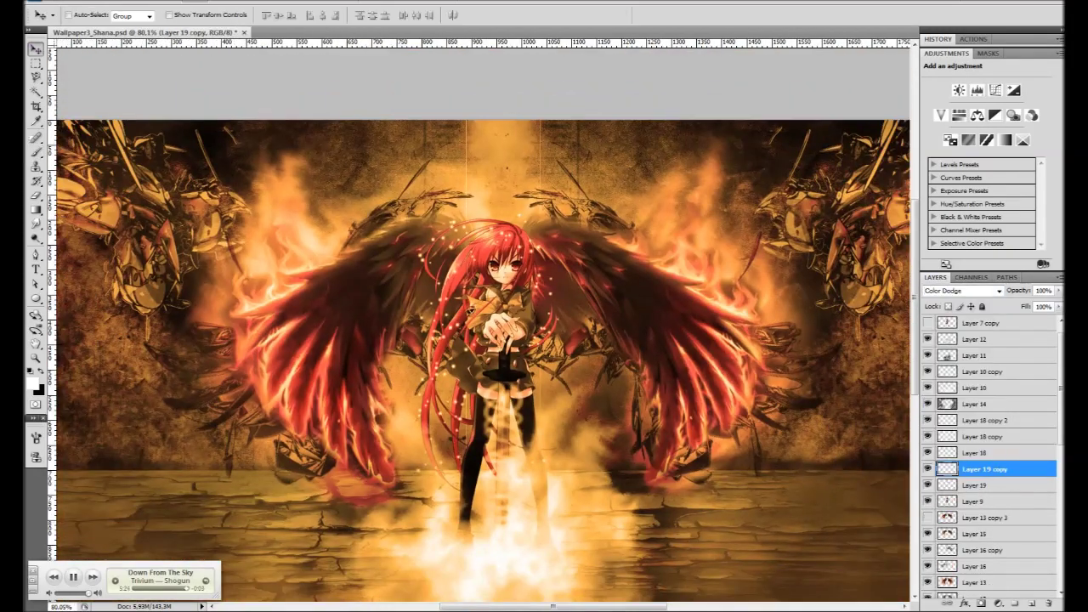
Apply a Gaussian Blur to the sparkle copy, Layer 19 copy
{"action": "left_click", "coordinate": [355, 145]}
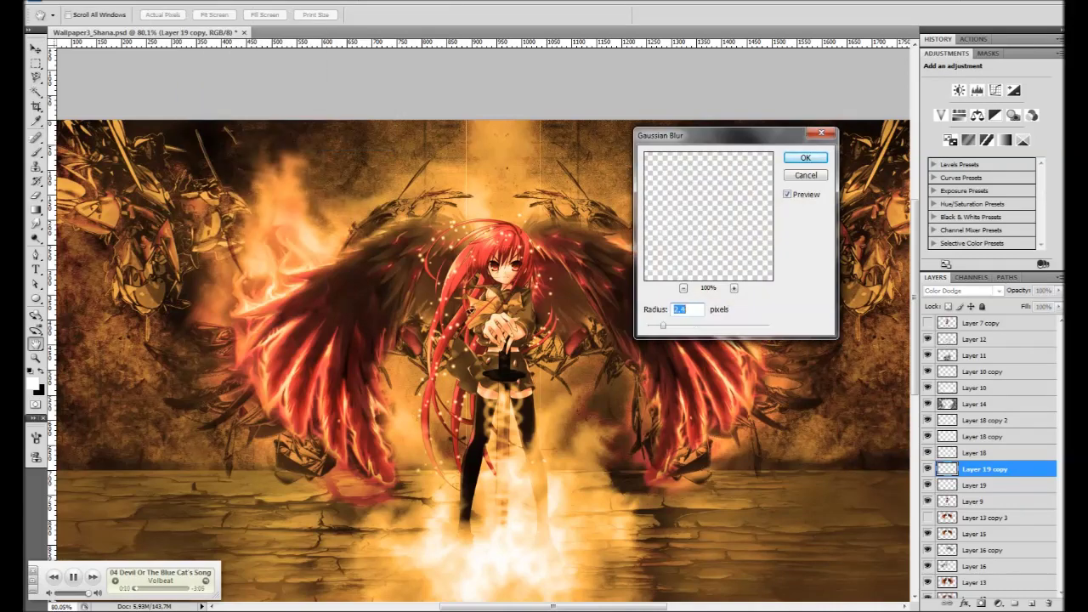
{"action": "key", "text": "ctrl+minus"}
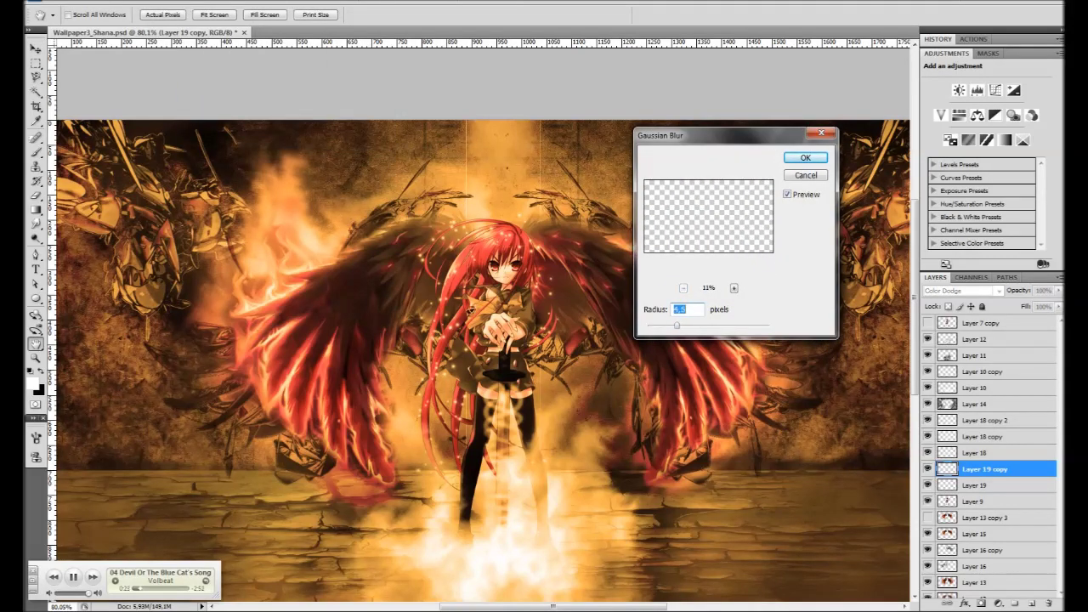
{"action": "key", "text": "Return"}
{"action": "scroll", "coordinate": [433, 260], "scroll_direction": "up", "scroll_amount": 2}
{"action": "scroll", "coordinate": [433, 259], "scroll_direction": "up", "scroll_amount": 1}
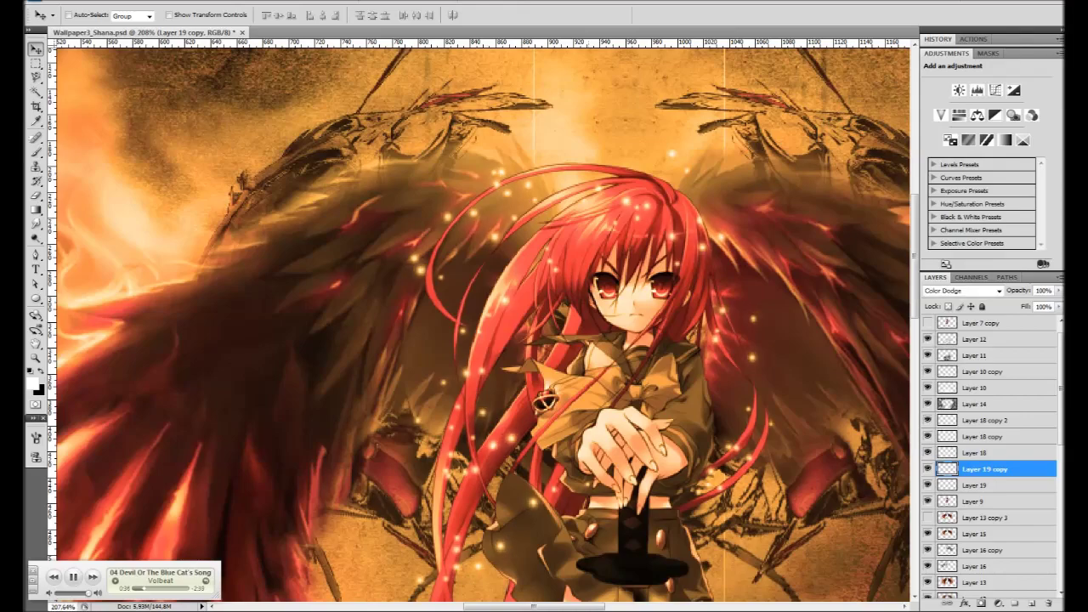
{"action": "scroll", "coordinate": [476, 315], "scroll_direction": "down", "scroll_amount": 3}
{"action": "scroll", "coordinate": [476, 315], "scroll_direction": "down", "scroll_amount": 1}
{"action": "scroll", "coordinate": [477, 314], "scroll_direction": "up", "scroll_amount": 1}
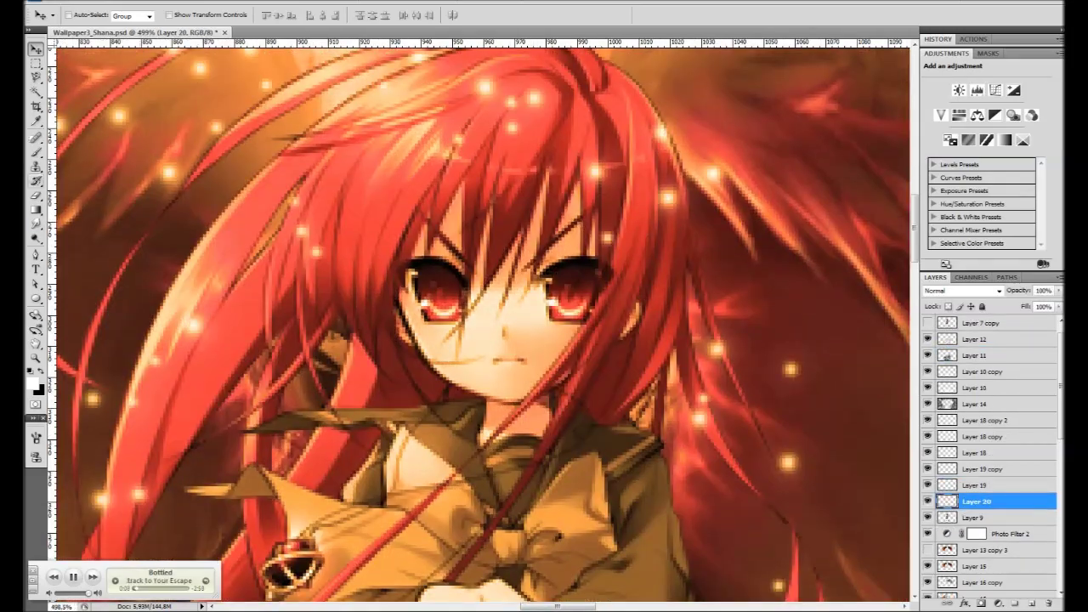
Paint a bright glow on the left eye in Layer 20 and blend it in Overlay
{"action": "key", "text": "b"}
{"action": "right_click", "coordinate": [474, 296]}
{"action": "left_click", "coordinate": [427, 293]}
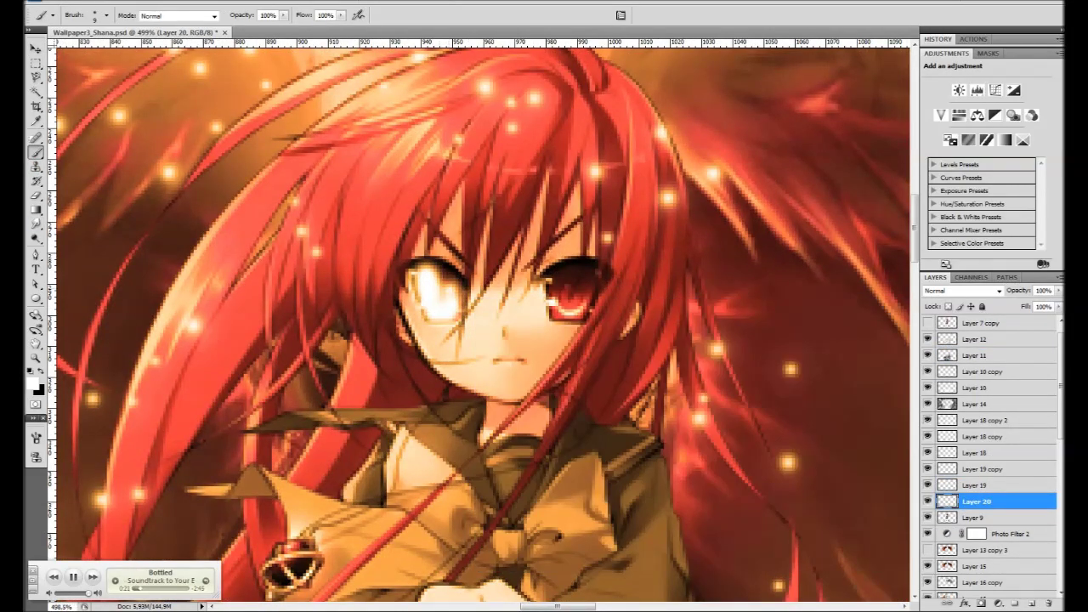
{"action": "left_click", "coordinate": [961, 291]}
{"action": "left_click", "coordinate": [952, 466]}
{"action": "left_click", "coordinate": [961, 291]}
{"action": "left_click", "coordinate": [953, 456]}
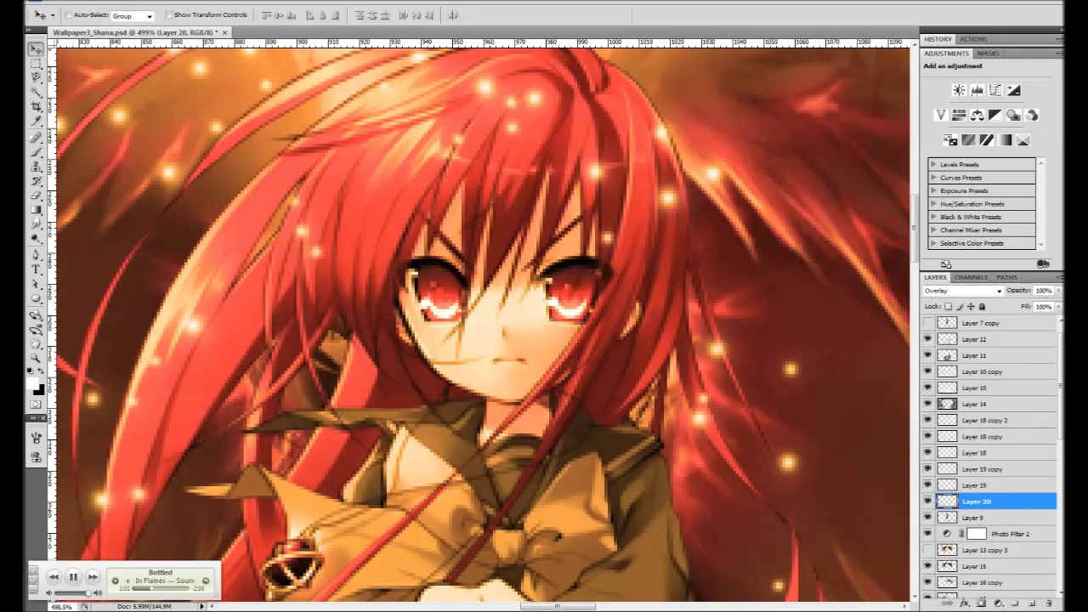
Fit the image to the window and save a PNG copy of the wallpaper
{"action": "key", "text": "v"}
{"action": "key", "text": "ctrl+0"}
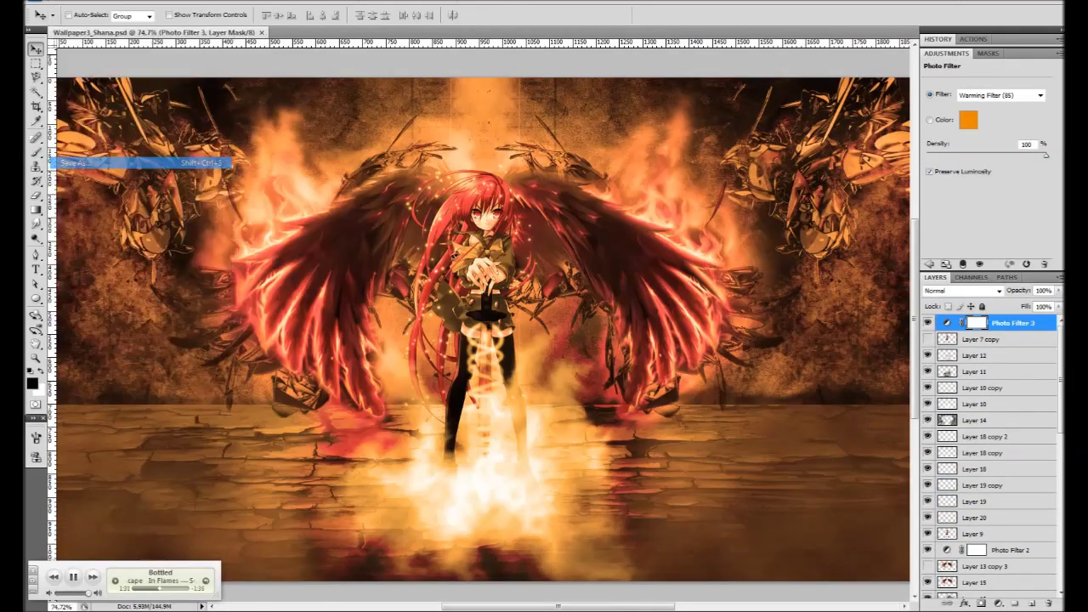
{"action": "left_click", "coordinate": [76, 162]}
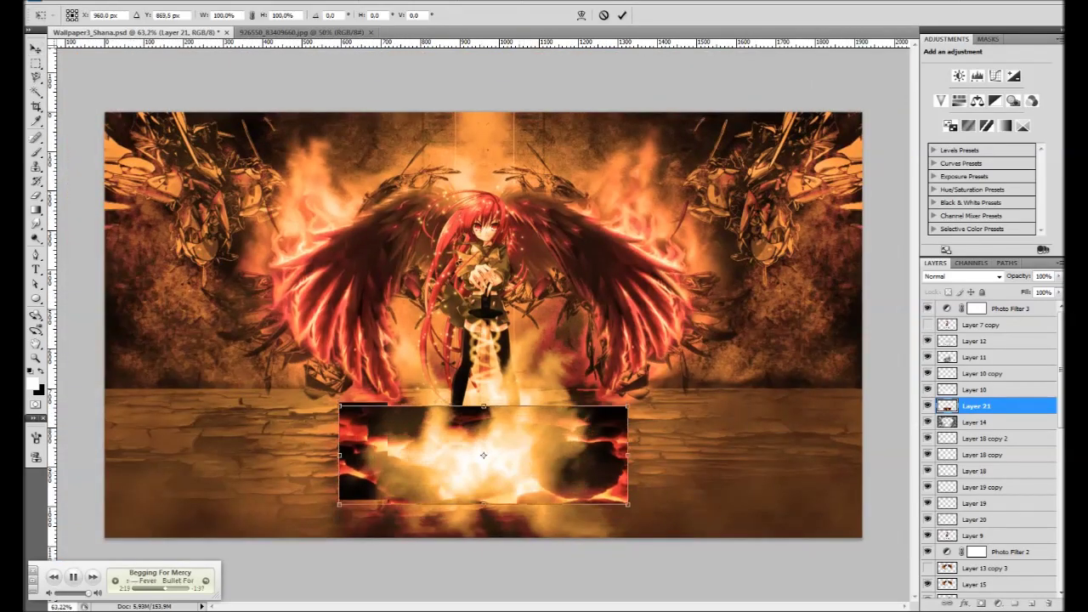
Place Layer 21 below Layer 9 in Color Dodge, enlarged across the floor
{"action": "key", "text": "ctrl+bracketleft"}
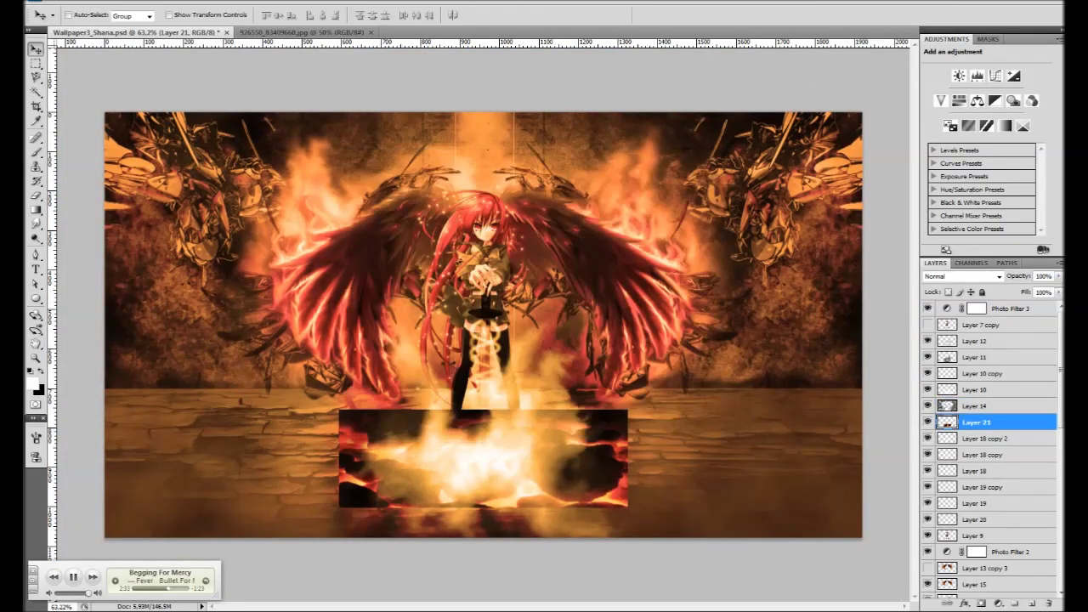
{"action": "key", "text": "ctrl+bracketleft"}
{"action": "key", "text": "ctrl+bracketleft"}
{"action": "key", "text": "ctrl+bracketleft"}
{"action": "key", "text": "ctrl+bracketleft"}
{"action": "key", "text": "ctrl+bracketleft"}
{"action": "key", "text": "ctrl+bracketleft"}
{"action": "key", "text": "shift+alt+d"}
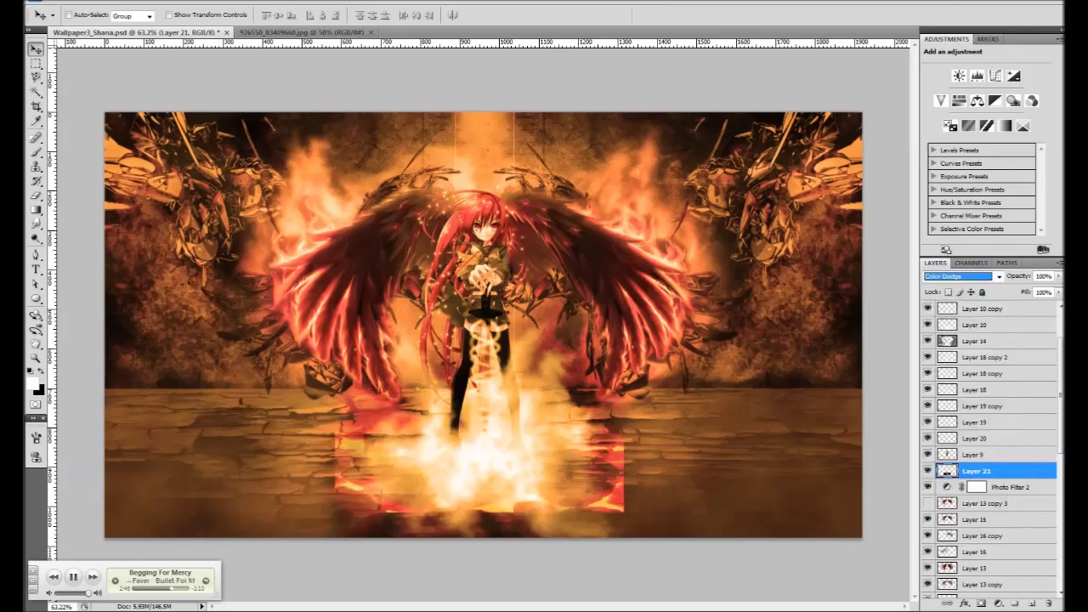
{"action": "scroll", "coordinate": [483, 323], "scroll_direction": "down", "scroll_amount": 2}
{"action": "mouse_move", "coordinate": [589, 466]}
{"action": "left_mouse_down"}
{"action": "mouse_move", "coordinate": [802, 596]}
{"action": "mouse_move", "coordinate": [686, 499]}
{"action": "left_mouse_up"}
{"action": "left_click_drag", "start_coordinate": [480, 429], "coordinate": [480, 438]}
{"action": "key", "text": "Return"}
Set the lava layer to 75% opacity and erase its edges
{"action": "scroll", "coordinate": [481, 438], "scroll_direction": "up", "scroll_amount": 2}
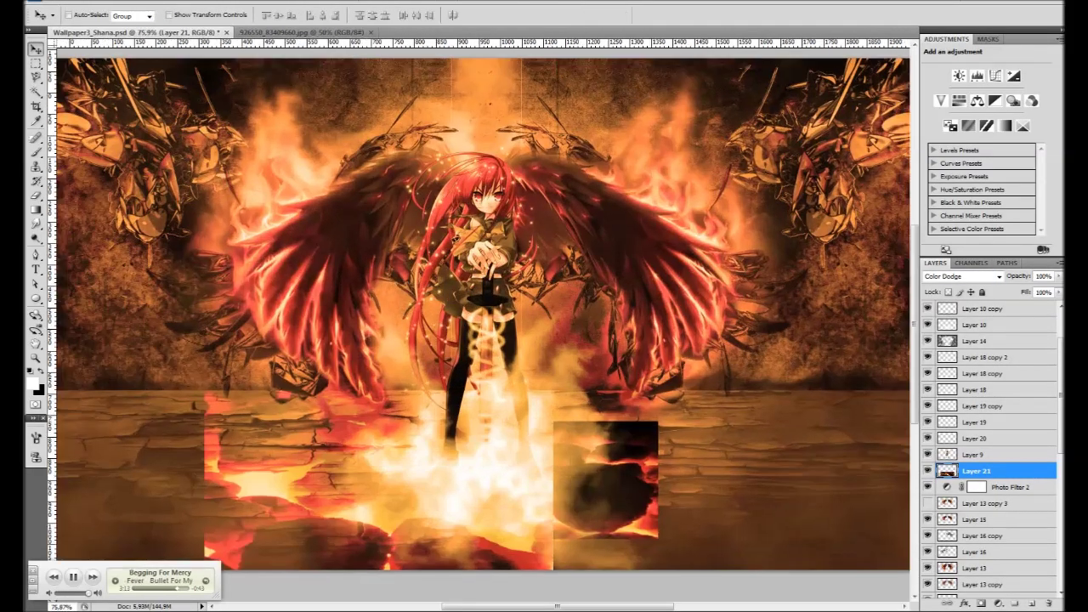
{"action": "key", "text": "7"}
{"action": "key", "text": "5"}
{"action": "scroll", "coordinate": [479, 323], "scroll_direction": "down", "scroll_amount": 1}
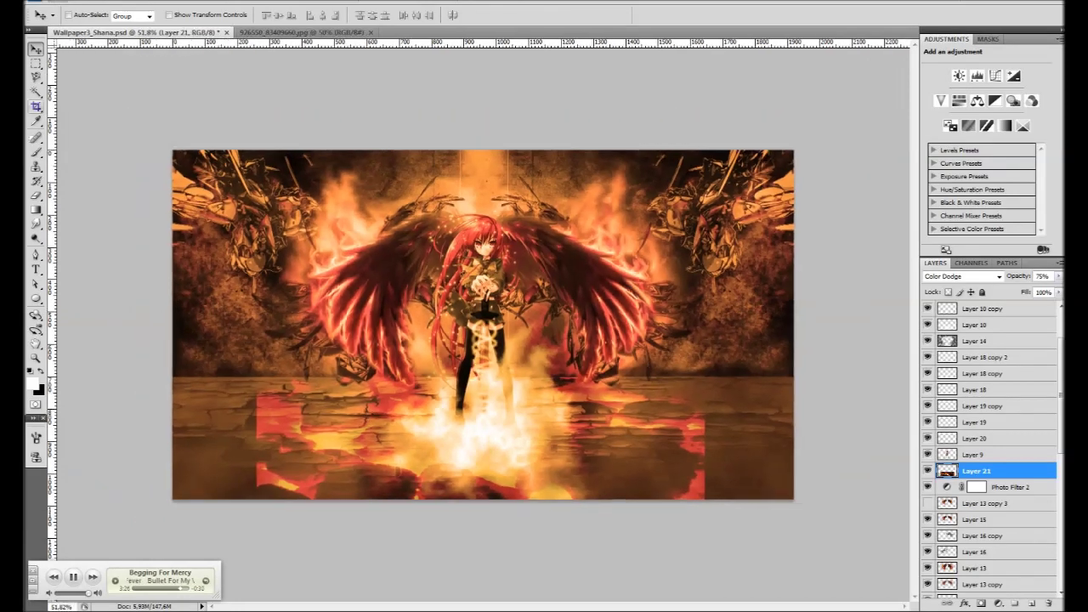
{"action": "key", "text": "e"}
{"action": "right_click", "coordinate": [625, 333]}
{"action": "key", "text": "Return"}
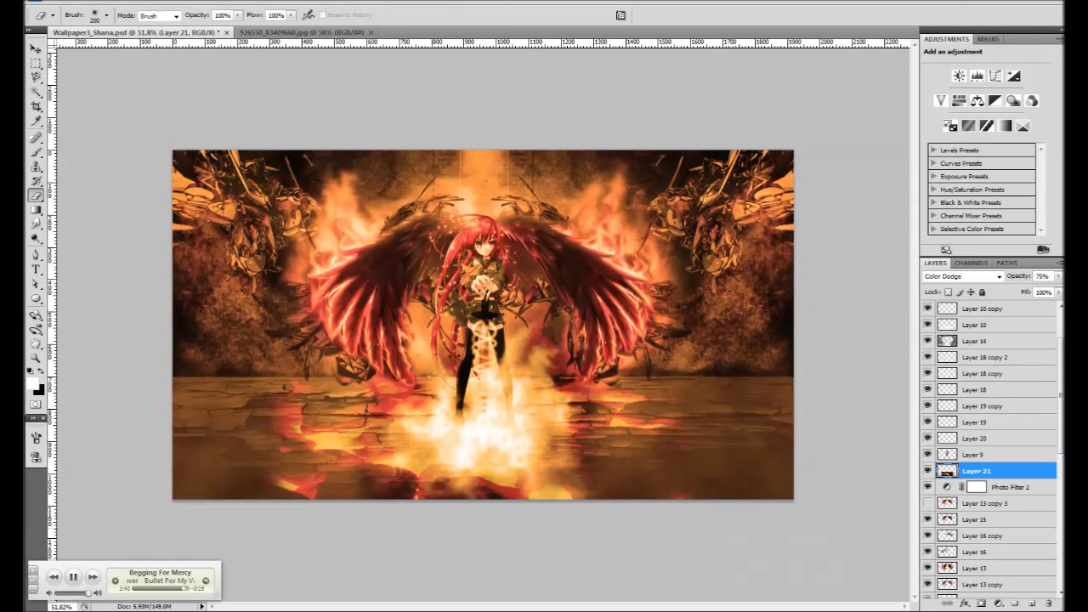
{"action": "scroll", "coordinate": [483, 325], "scroll_direction": "up", "scroll_amount": 2}
{"action": "scroll", "coordinate": [483, 325], "scroll_direction": "down", "scroll_amount": 3}
Duplicate the lava layer and move the copy over the lower-left floor
{"action": "key", "text": "v"}
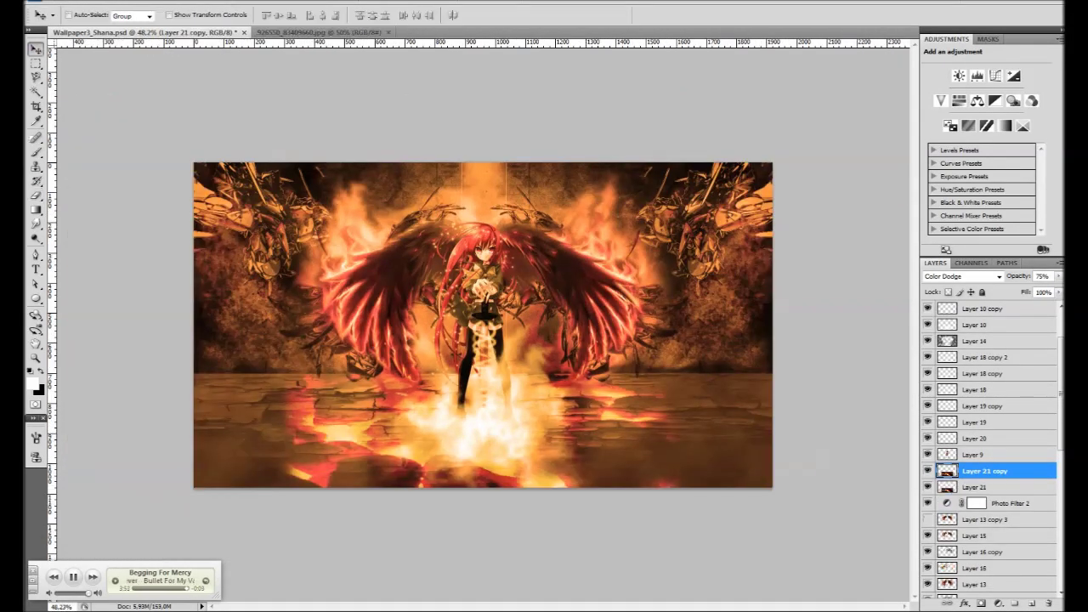
{"action": "key", "text": "ctrl+j"}
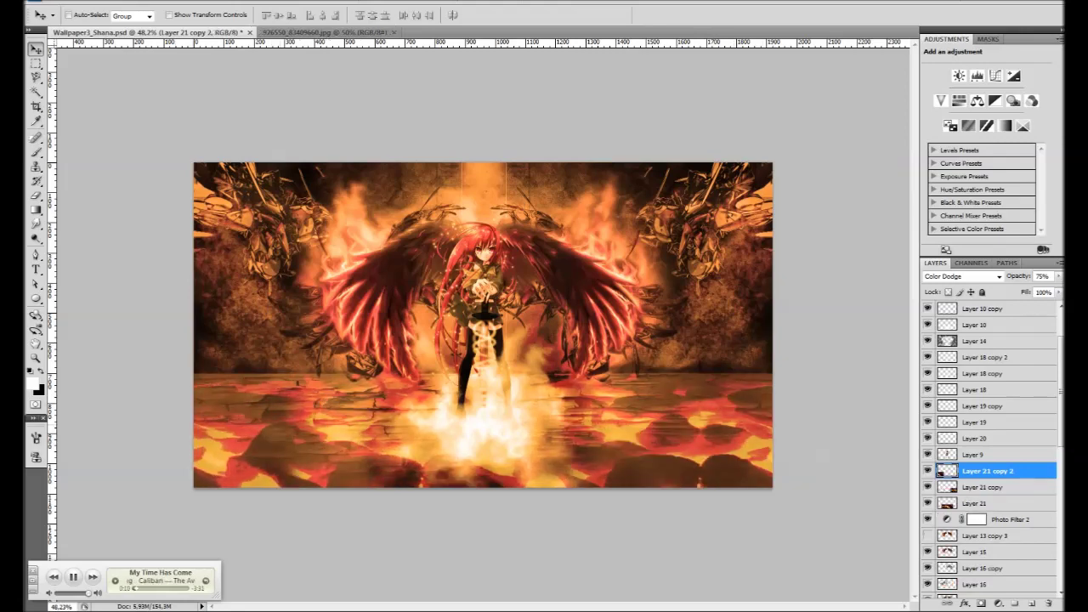
{"action": "left_click_drag", "start_coordinate": [286, 473], "coordinate": [274, 476]}
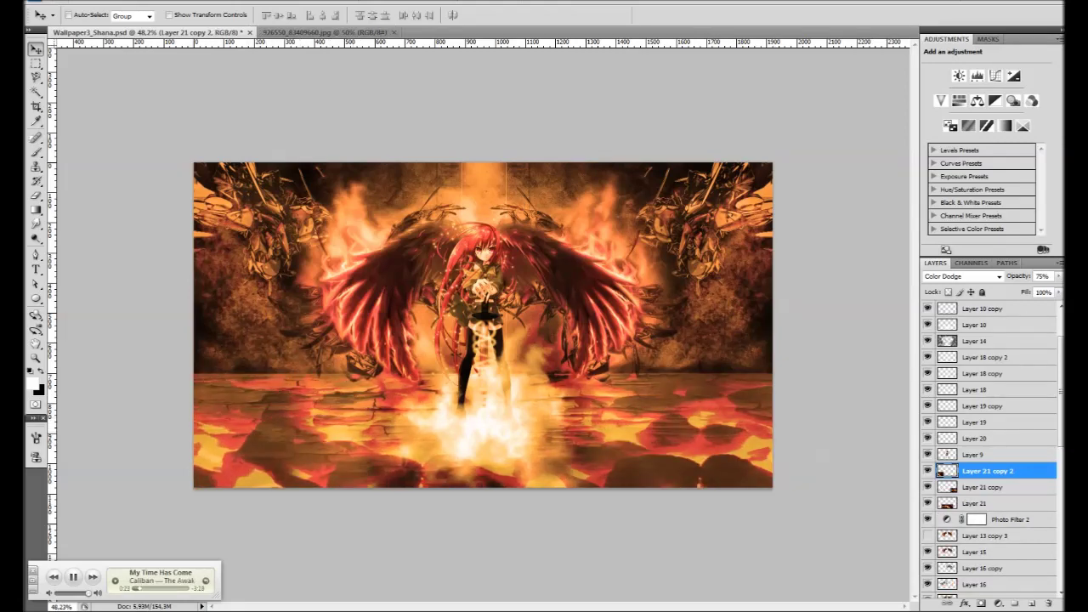
{"action": "scroll", "coordinate": [483, 325], "scroll_direction": "down", "scroll_amount": 1}
{"action": "scroll", "coordinate": [483, 325], "scroll_direction": "up", "scroll_amount": 2}
{"action": "key", "text": "alt+Tab"}
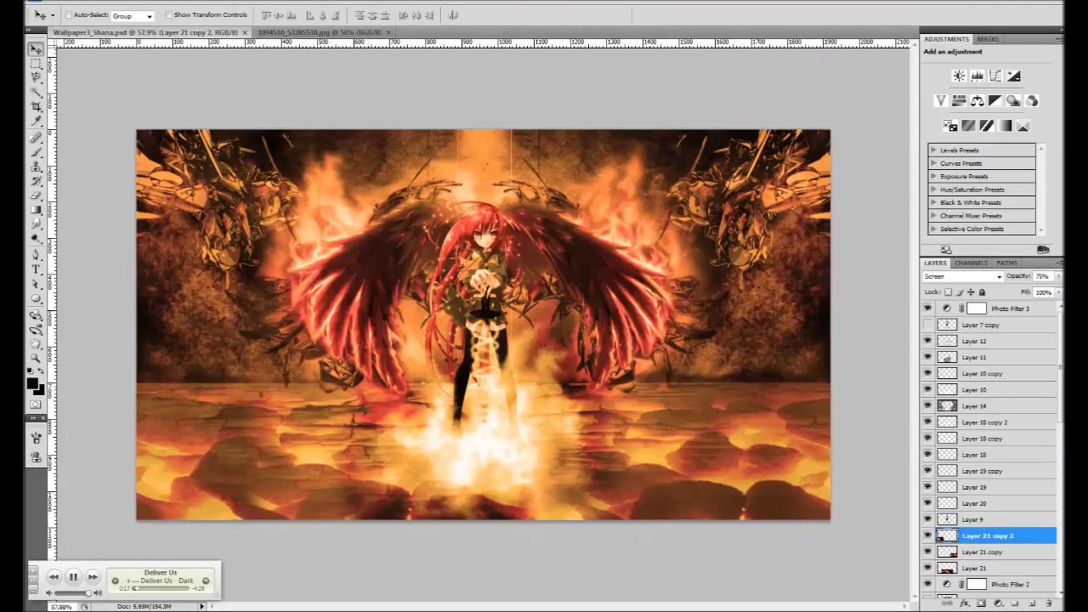
Paste the flame image as a new layer and set its blend mode to Screen
{"action": "key", "text": "ctrl+v"}
{"action": "key", "text": "Down"}
{"action": "key", "text": "Down"}
{"action": "key", "text": "Down"}
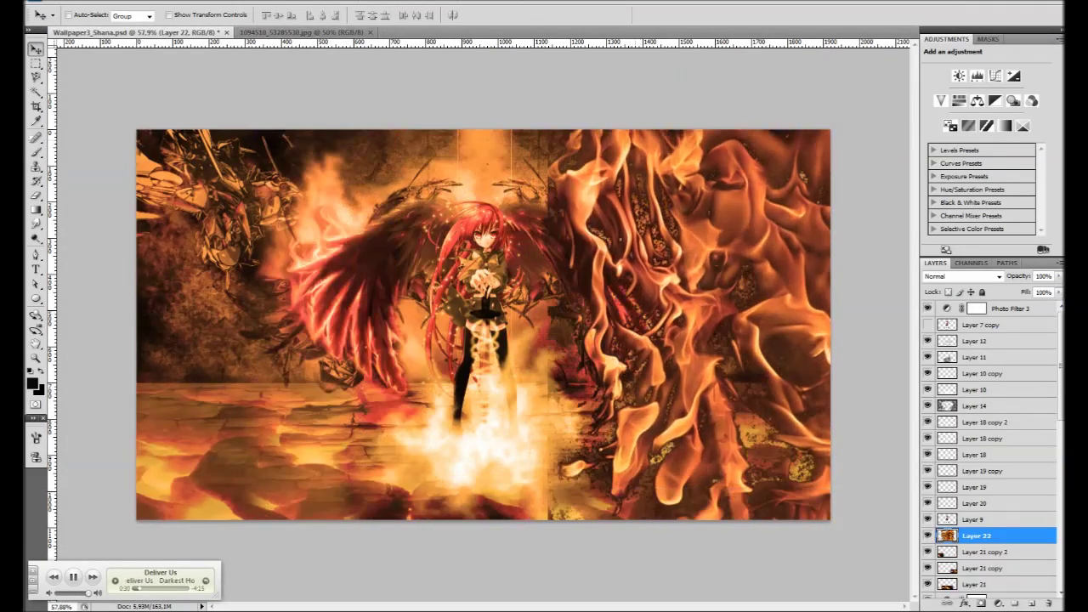
{"action": "key", "text": "Down"}
{"action": "key", "text": "Down"}
{"action": "key", "text": "Down"}
{"action": "key", "text": "Down"}
{"action": "key", "text": "Down"}
{"action": "key", "text": "Down"}
{"action": "key", "text": "Down"}
{"action": "key", "text": "Down"}
{"action": "key", "text": "Down"}
{"action": "key", "text": "Down"}
{"action": "scroll", "coordinate": [483, 323], "scroll_direction": "up", "scroll_amount": 2}
{"action": "key", "text": "Up"}
{"action": "key", "text": "Up"}
{"action": "key", "text": "Up"}
{"action": "key", "text": "Up"}
{"action": "key", "text": "Up"}
{"action": "scroll", "coordinate": [483, 324], "scroll_direction": "down", "scroll_amount": 2}
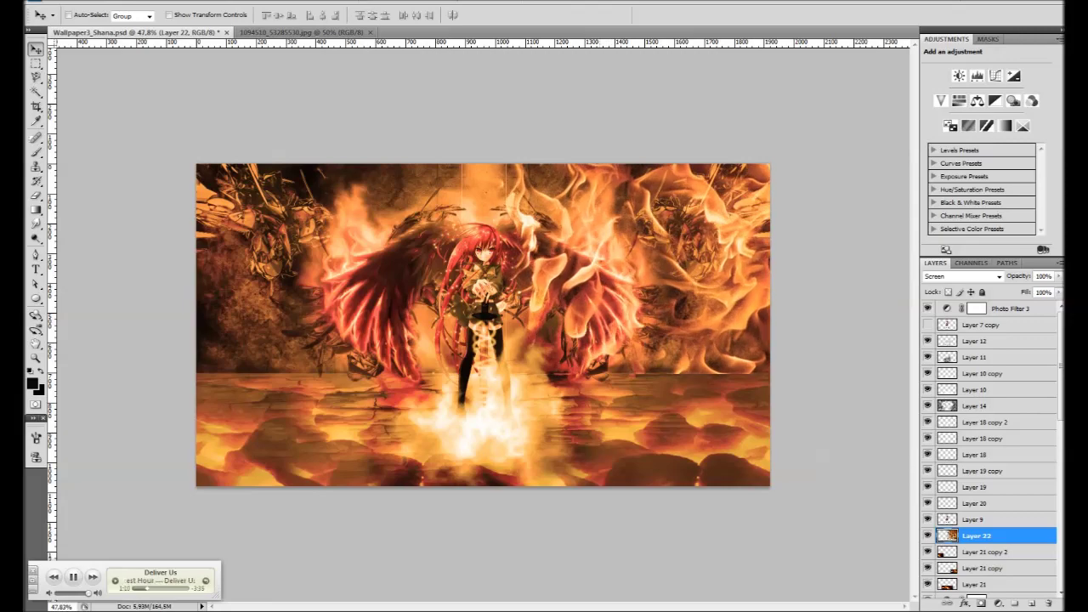
{"action": "scroll", "coordinate": [483, 323], "scroll_direction": "up", "scroll_amount": 2}
{"action": "scroll", "coordinate": [483, 323], "scroll_direction": "down", "scroll_amount": 1}
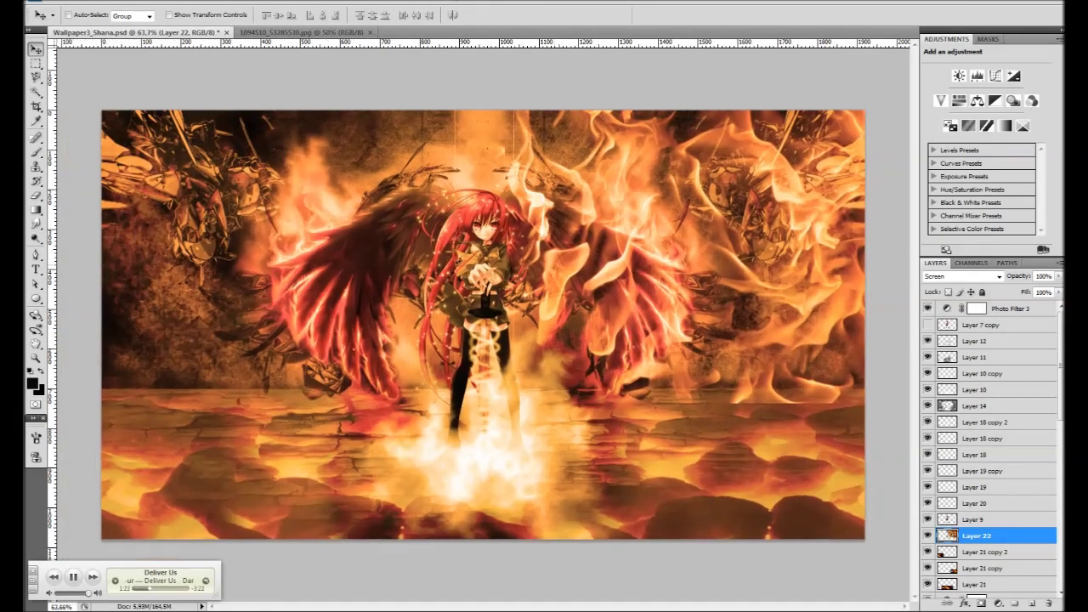
Duplicate the flame layer and flip the copy horizontally to mirror it
{"action": "key", "text": "ctrl+j"}
{"action": "key", "text": "ctrl+t"}
{"action": "right_click", "coordinate": [639, 279]}
{"action": "left_click", "coordinate": [689, 451]}
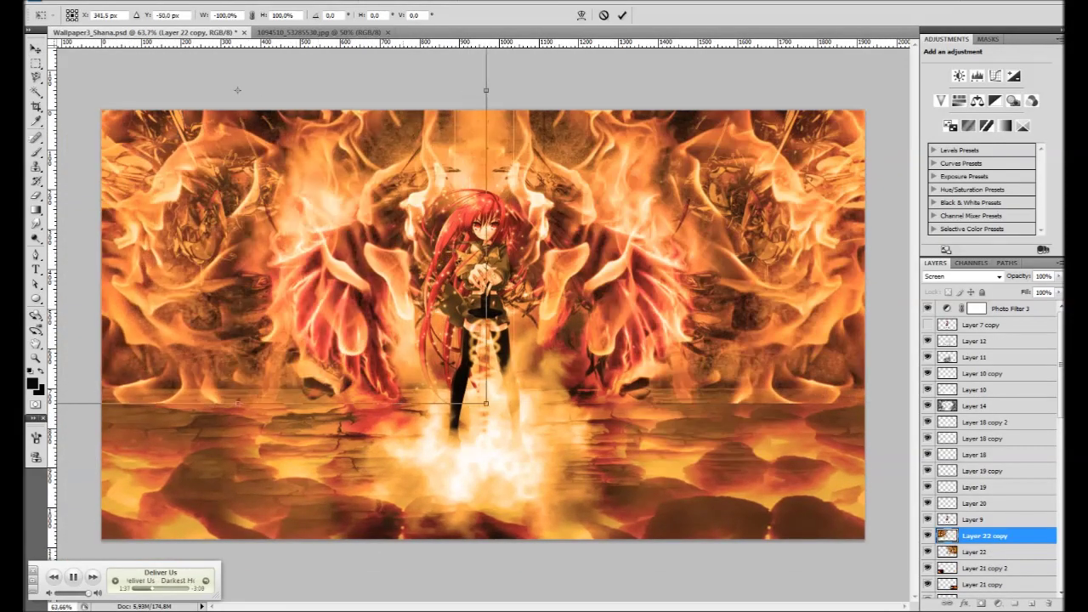
{"action": "key", "text": "Return"}
Erase the original flame layer to reveal the right wing and upper right area
{"action": "key", "text": "b"}
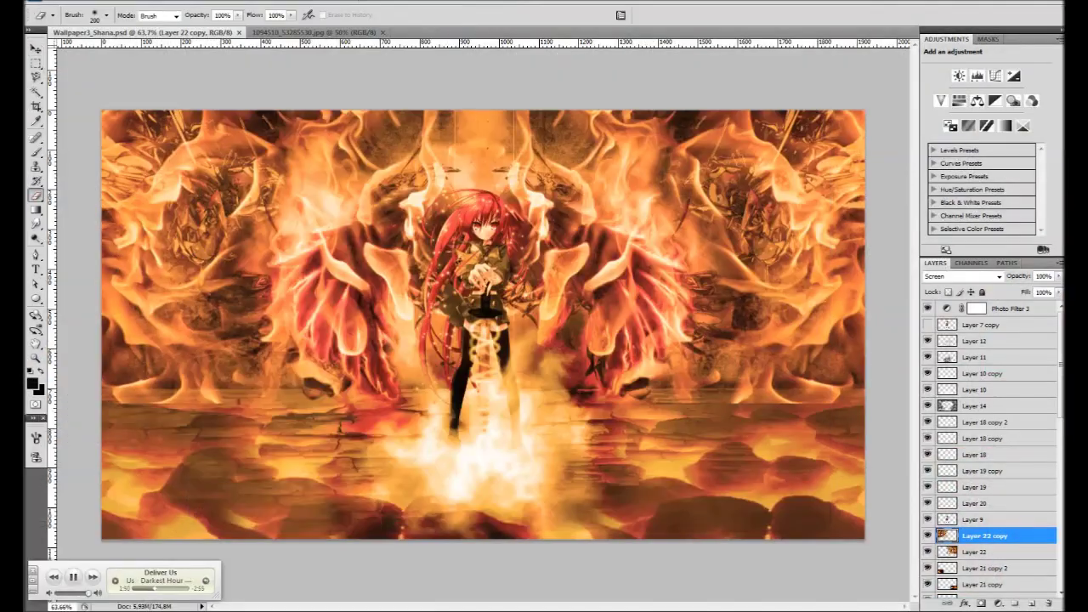
{"action": "scroll", "coordinate": [586, 244], "scroll_direction": "up", "scroll_amount": 2}
{"action": "left_click", "coordinate": [978, 552]}
{"action": "left_click_drag", "start_coordinate": [510, 195], "coordinate": [664, 374]}
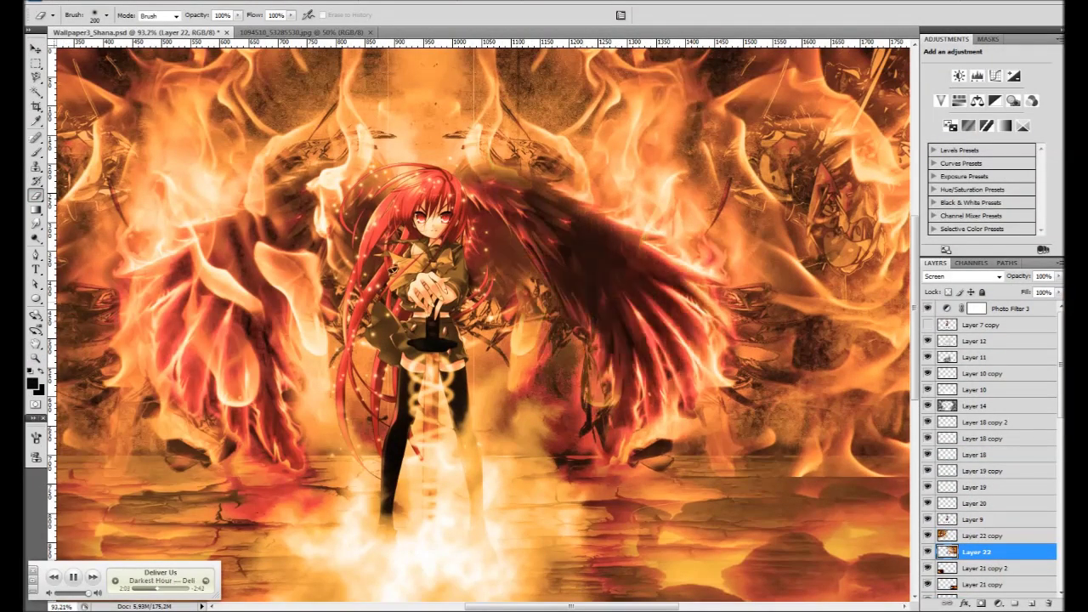
{"action": "left_click_drag", "start_coordinate": [680, 289], "coordinate": [620, 400]}
{"action": "scroll", "coordinate": [663, 383], "scroll_direction": "down", "scroll_amount": 2}
{"action": "scroll", "coordinate": [663, 383], "scroll_direction": "down", "scroll_amount": 1}
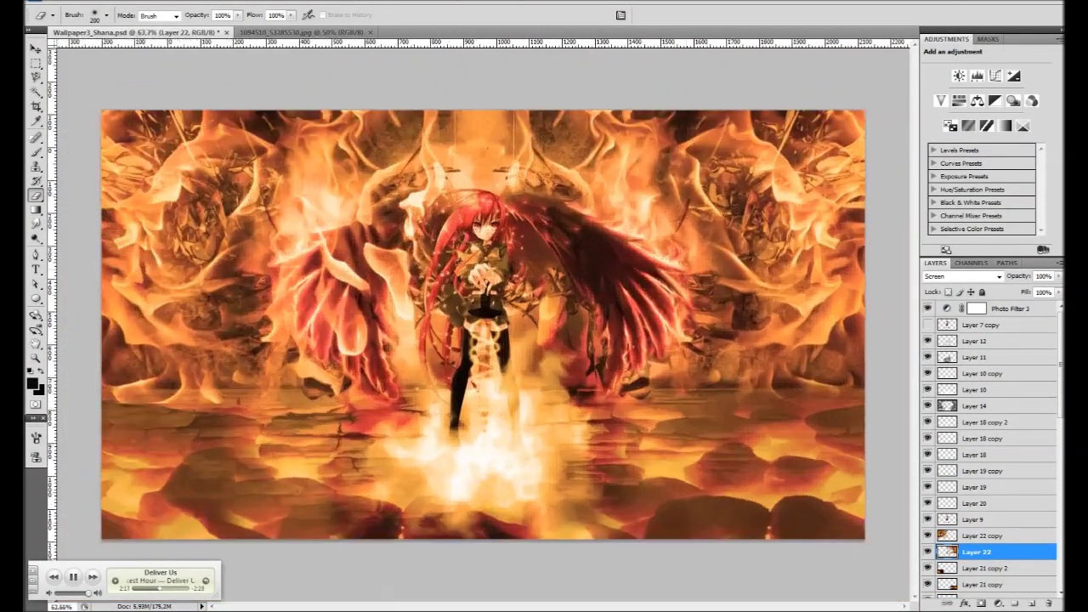
{"action": "scroll", "coordinate": [664, 383], "scroll_direction": "up", "scroll_amount": 3}
{"action": "scroll", "coordinate": [481, 332], "scroll_direction": "right", "scroll_amount": 5}
{"action": "mouse_move", "coordinate": [314, 161]}
{"action": "left_mouse_down"}
{"action": "mouse_move", "coordinate": [425, 255]}
{"action": "mouse_move", "coordinate": [459, 94]}
{"action": "mouse_move", "coordinate": [298, 136]}
{"action": "left_mouse_up"}
{"action": "scroll", "coordinate": [481, 331], "scroll_direction": "down", "scroll_amount": 2}
{"action": "scroll", "coordinate": [481, 331], "scroll_direction": "up", "scroll_amount": 1}
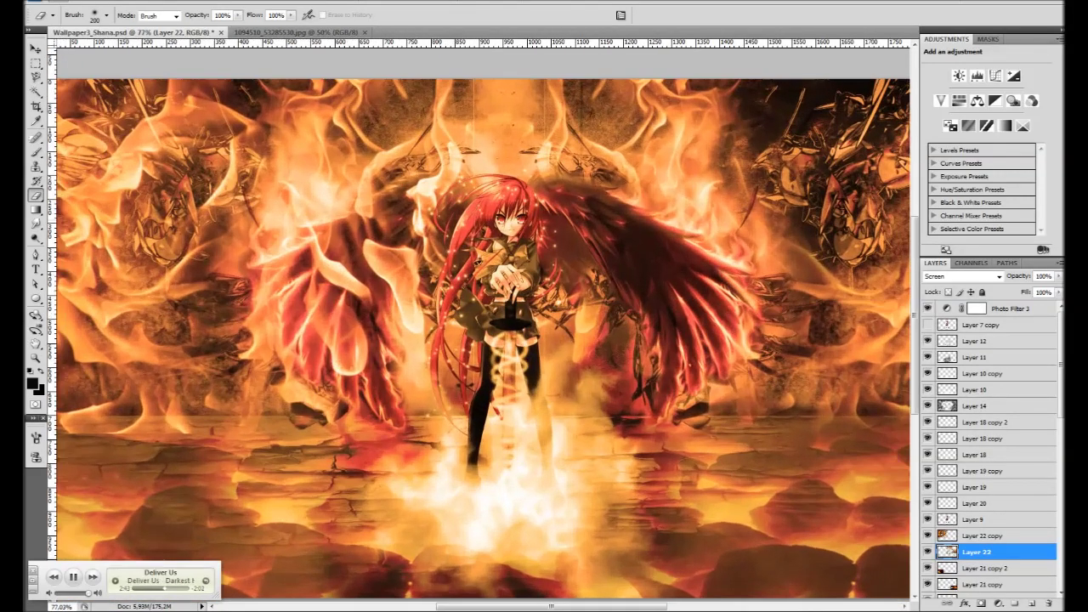
Erase the mirrored flame layer to clear flames off the left wing
{"action": "key", "text": "alt+bracketright"}
{"action": "left_click_drag", "start_coordinate": [425, 183], "coordinate": [365, 289]}
{"action": "left_click_drag", "start_coordinate": [434, 153], "coordinate": [341, 281]}
{"action": "left_click_drag", "start_coordinate": [340, 204], "coordinate": [264, 323]}
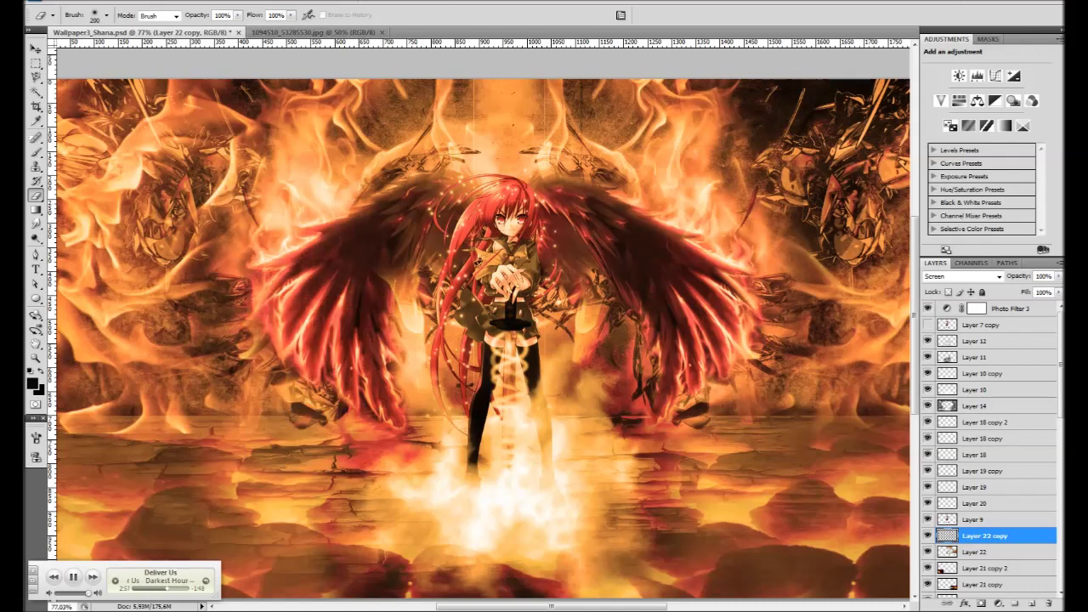
{"action": "left_click_drag", "start_coordinate": [280, 280], "coordinate": [366, 417]}
{"action": "scroll", "coordinate": [366, 417], "scroll_direction": "down", "scroll_amount": 1}
Erase flames covering the upper-left mech
{"action": "key", "text": "alt+bracketleft"}
{"action": "key", "text": "alt+bracketright"}
{"action": "mouse_move", "coordinate": [128, 128]}
{"action": "left_mouse_down"}
{"action": "mouse_move", "coordinate": [195, 272]}
{"action": "mouse_move", "coordinate": [297, 127]}
{"action": "mouse_move", "coordinate": [170, 255]}
{"action": "left_mouse_up"}
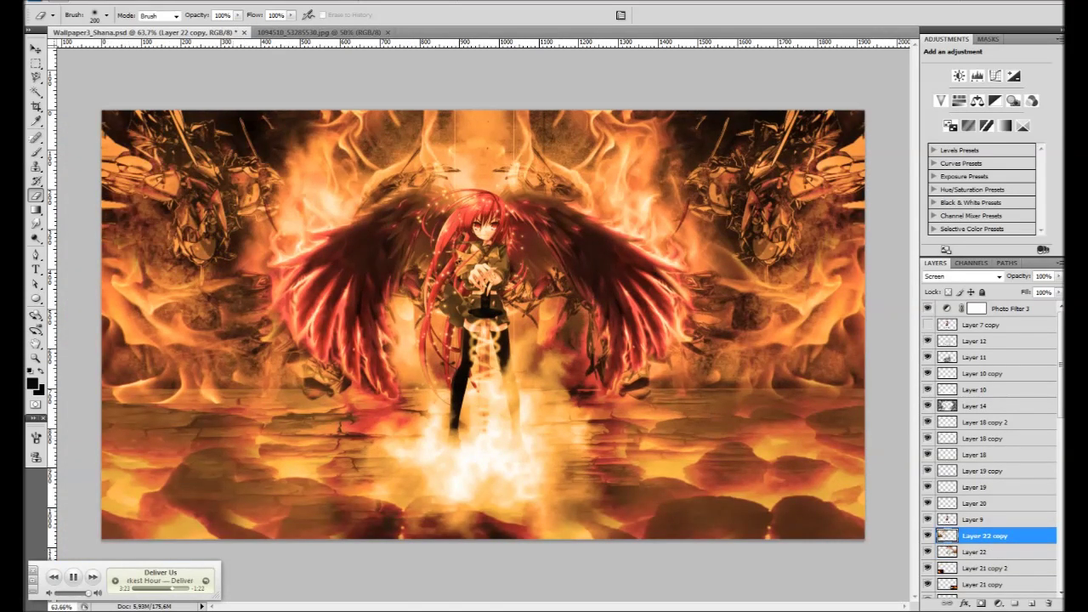
{"action": "scroll", "coordinate": [483, 324], "scroll_direction": "up", "scroll_amount": 2}
{"action": "scroll", "coordinate": [483, 325], "scroll_direction": "down", "scroll_amount": 3}
{"action": "scroll", "coordinate": [483, 325], "scroll_direction": "up", "scroll_amount": 1}
{"action": "scroll", "coordinate": [483, 325], "scroll_direction": "up", "scroll_amount": 2}
{"action": "scroll", "coordinate": [483, 325], "scroll_direction": "down", "scroll_amount": 2}
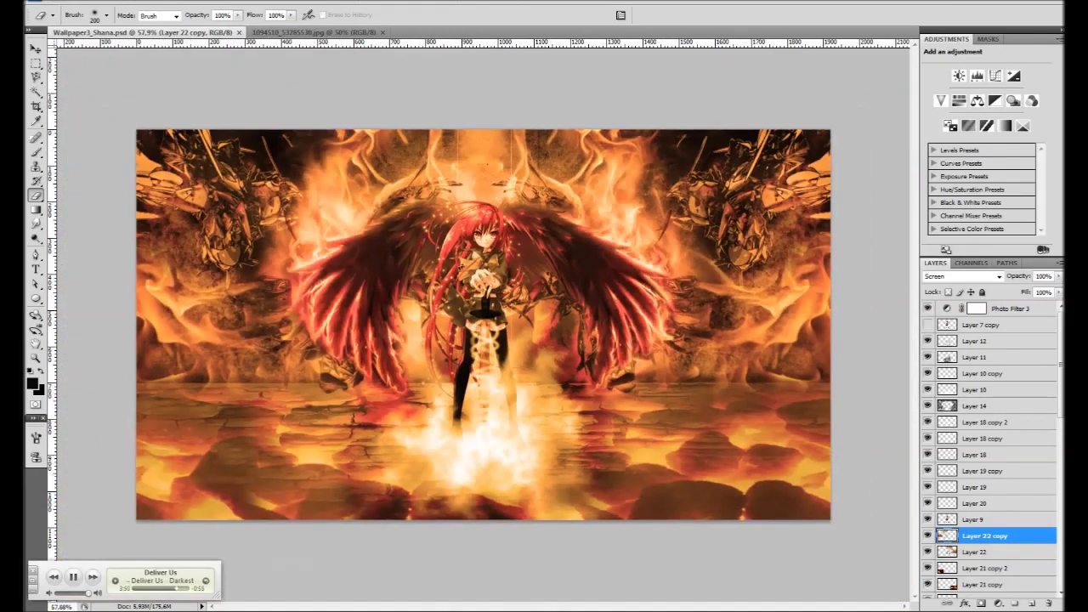
Save the wallpaper as PNG, replacing the existing Wallpaper3_Shana.png
{"action": "key", "text": "ctrl+shift+s"}
{"action": "left_click", "coordinate": [547, 316]}
{"action": "left_click", "coordinate": [656, 294]}
{"action": "left_click", "coordinate": [505, 224]}
Open Wallpaper3_Shana.png from Explorer in Windows Photo Viewer
{"action": "double_click", "coordinate": [315, 302]}
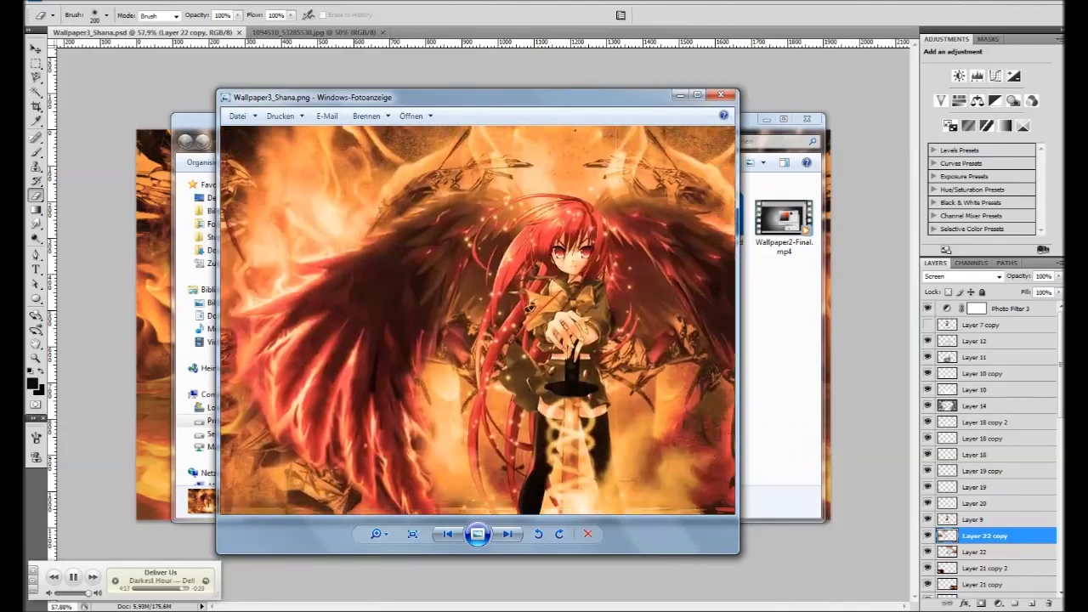